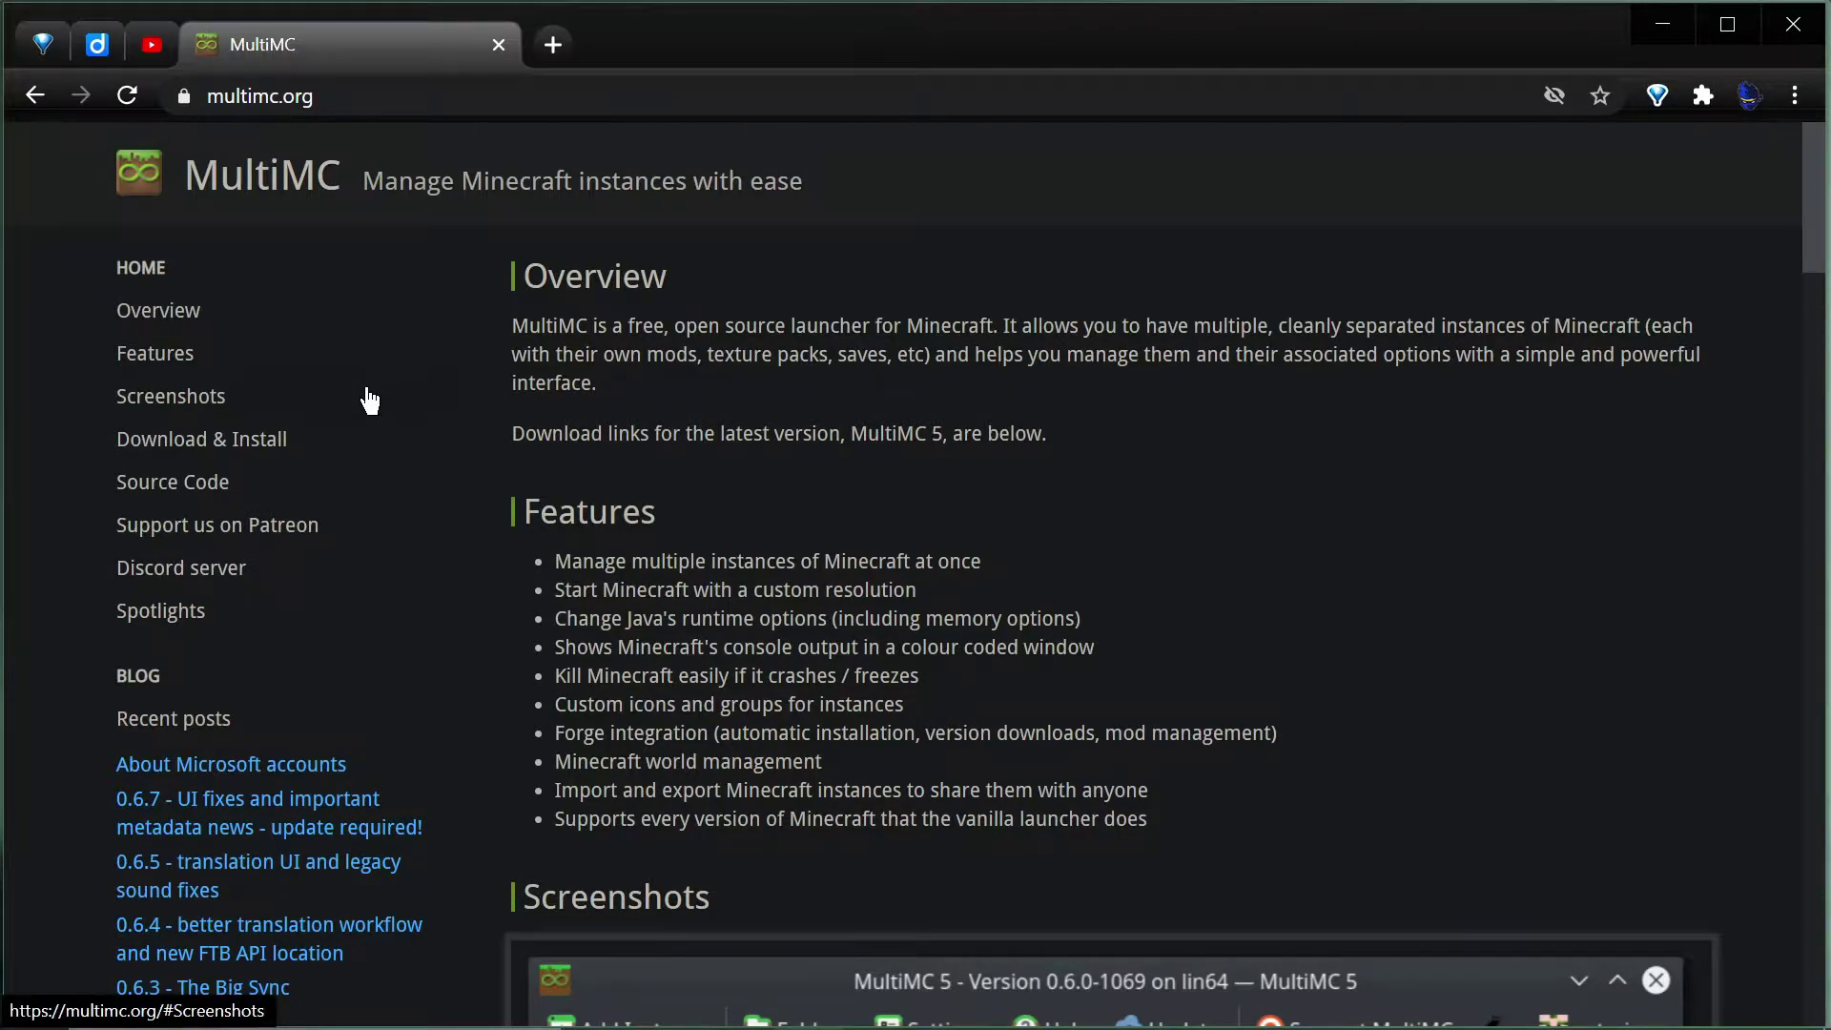
Download mmc-stable-win32.zip, the Windows 32/64-bit build, from multimc.org's Download & Install section.
click(270, 441)
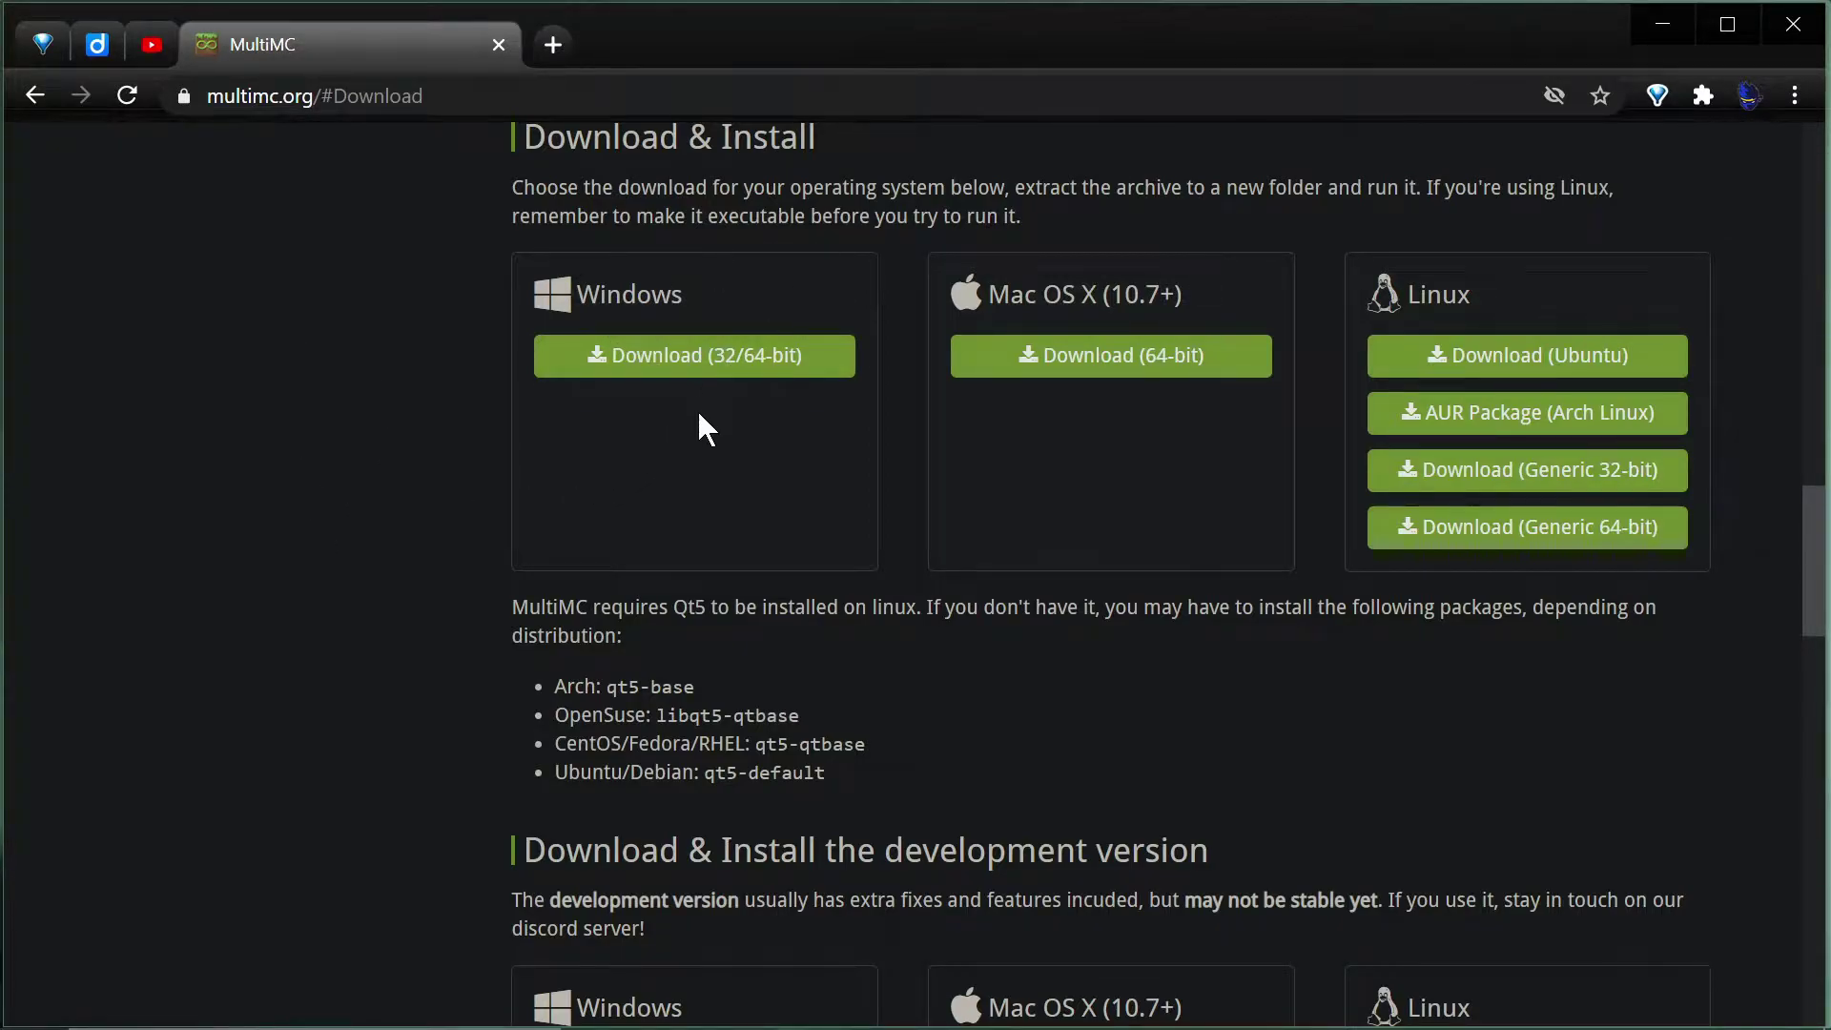
click(747, 379)
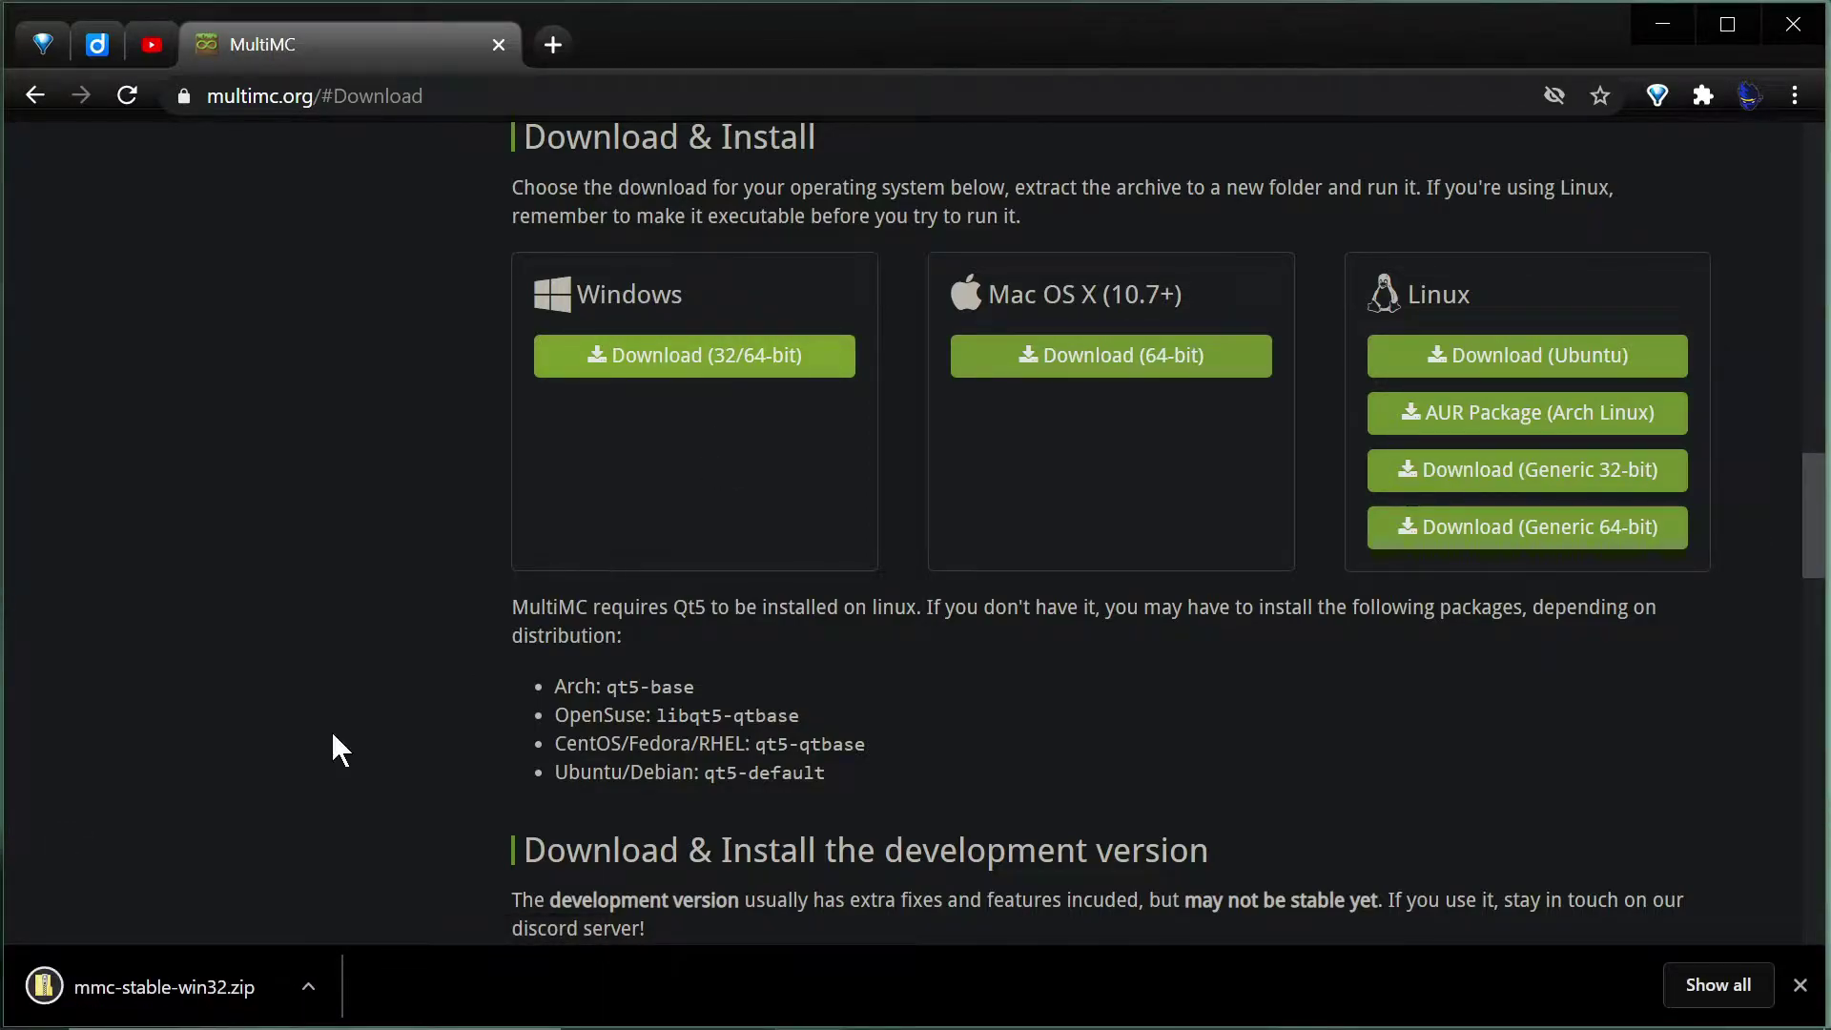
Select mmc-stable-win32.zip in Downloads and back out of the built-in Extract all dialog.
click(1640, 27)
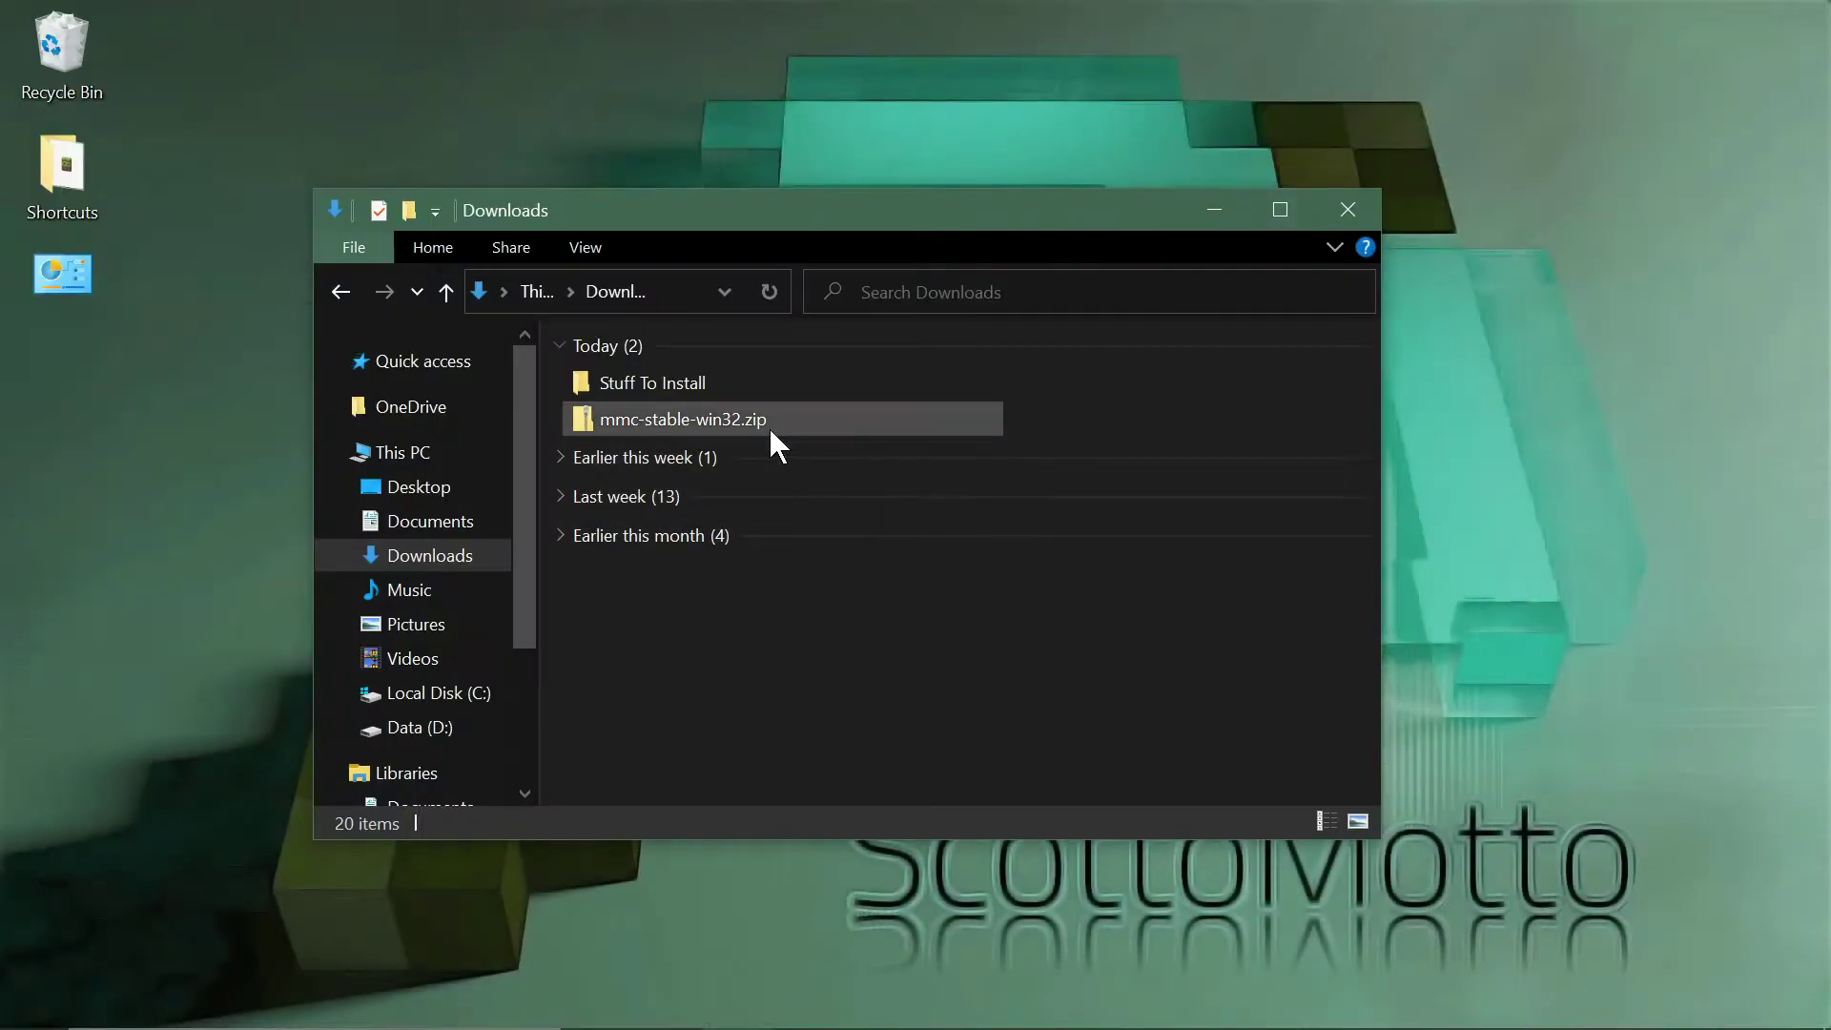
click(704, 429)
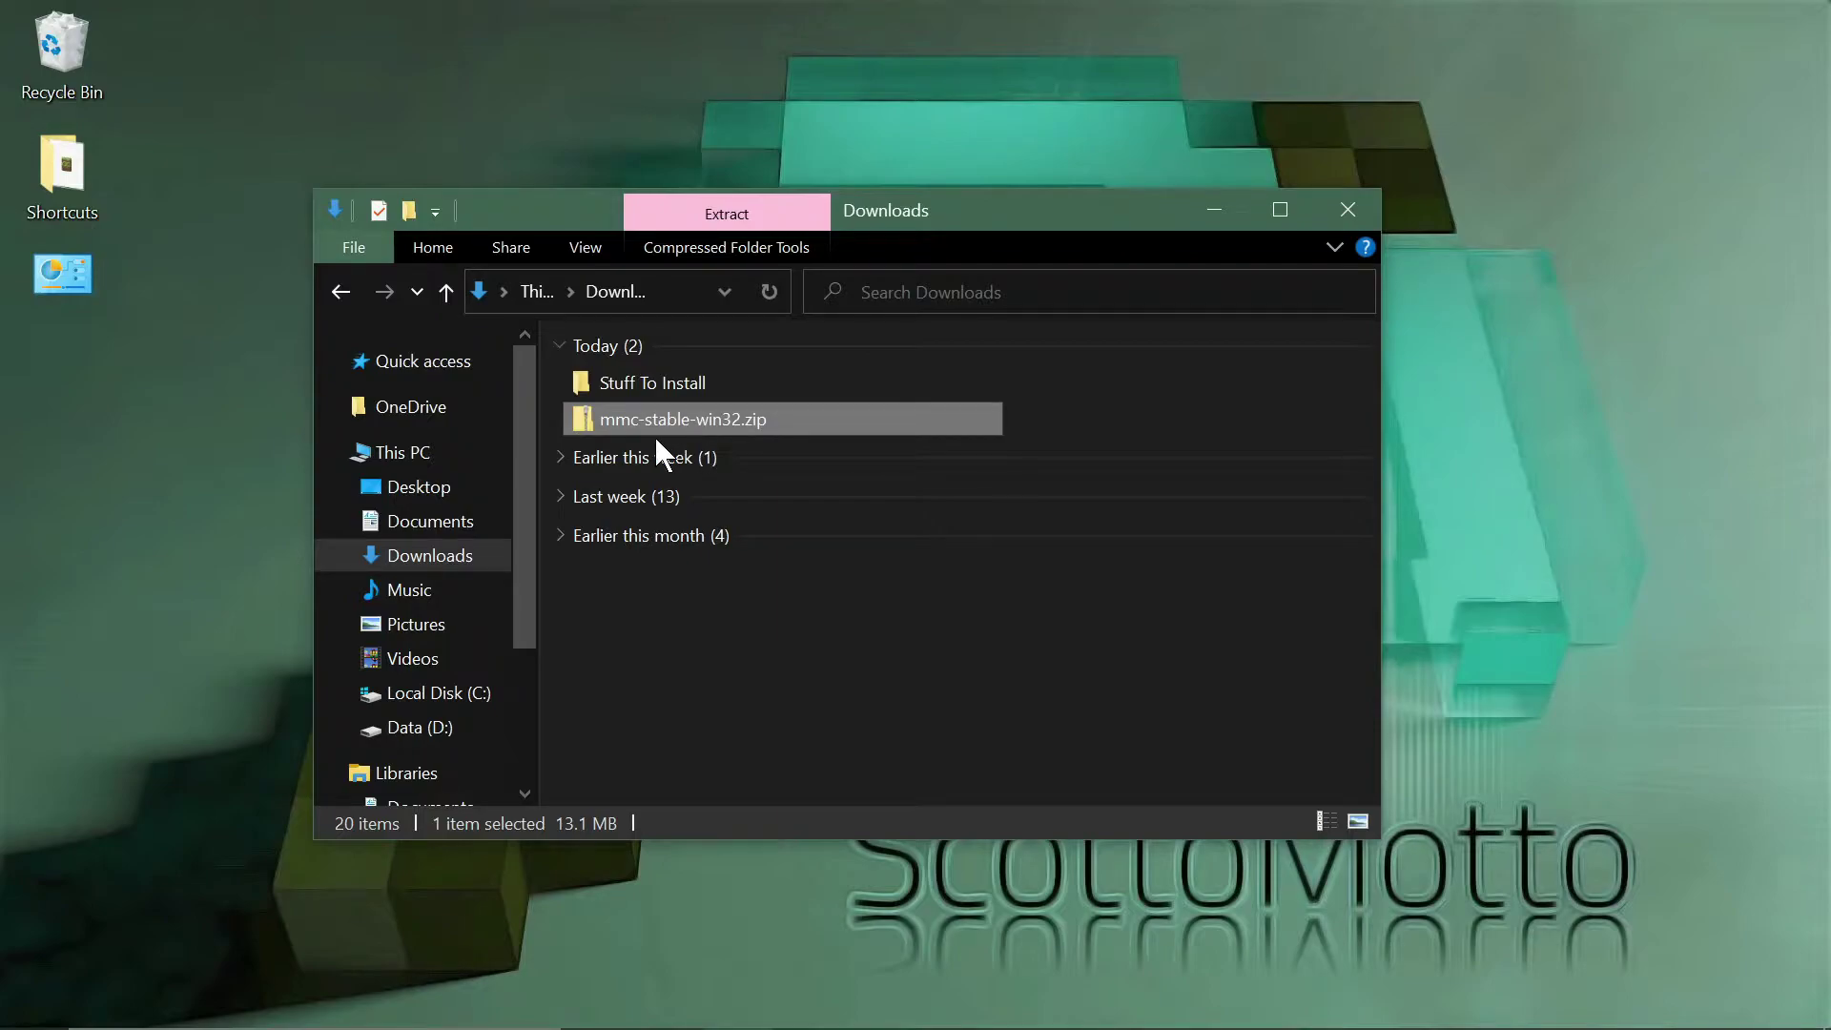
click(731, 226)
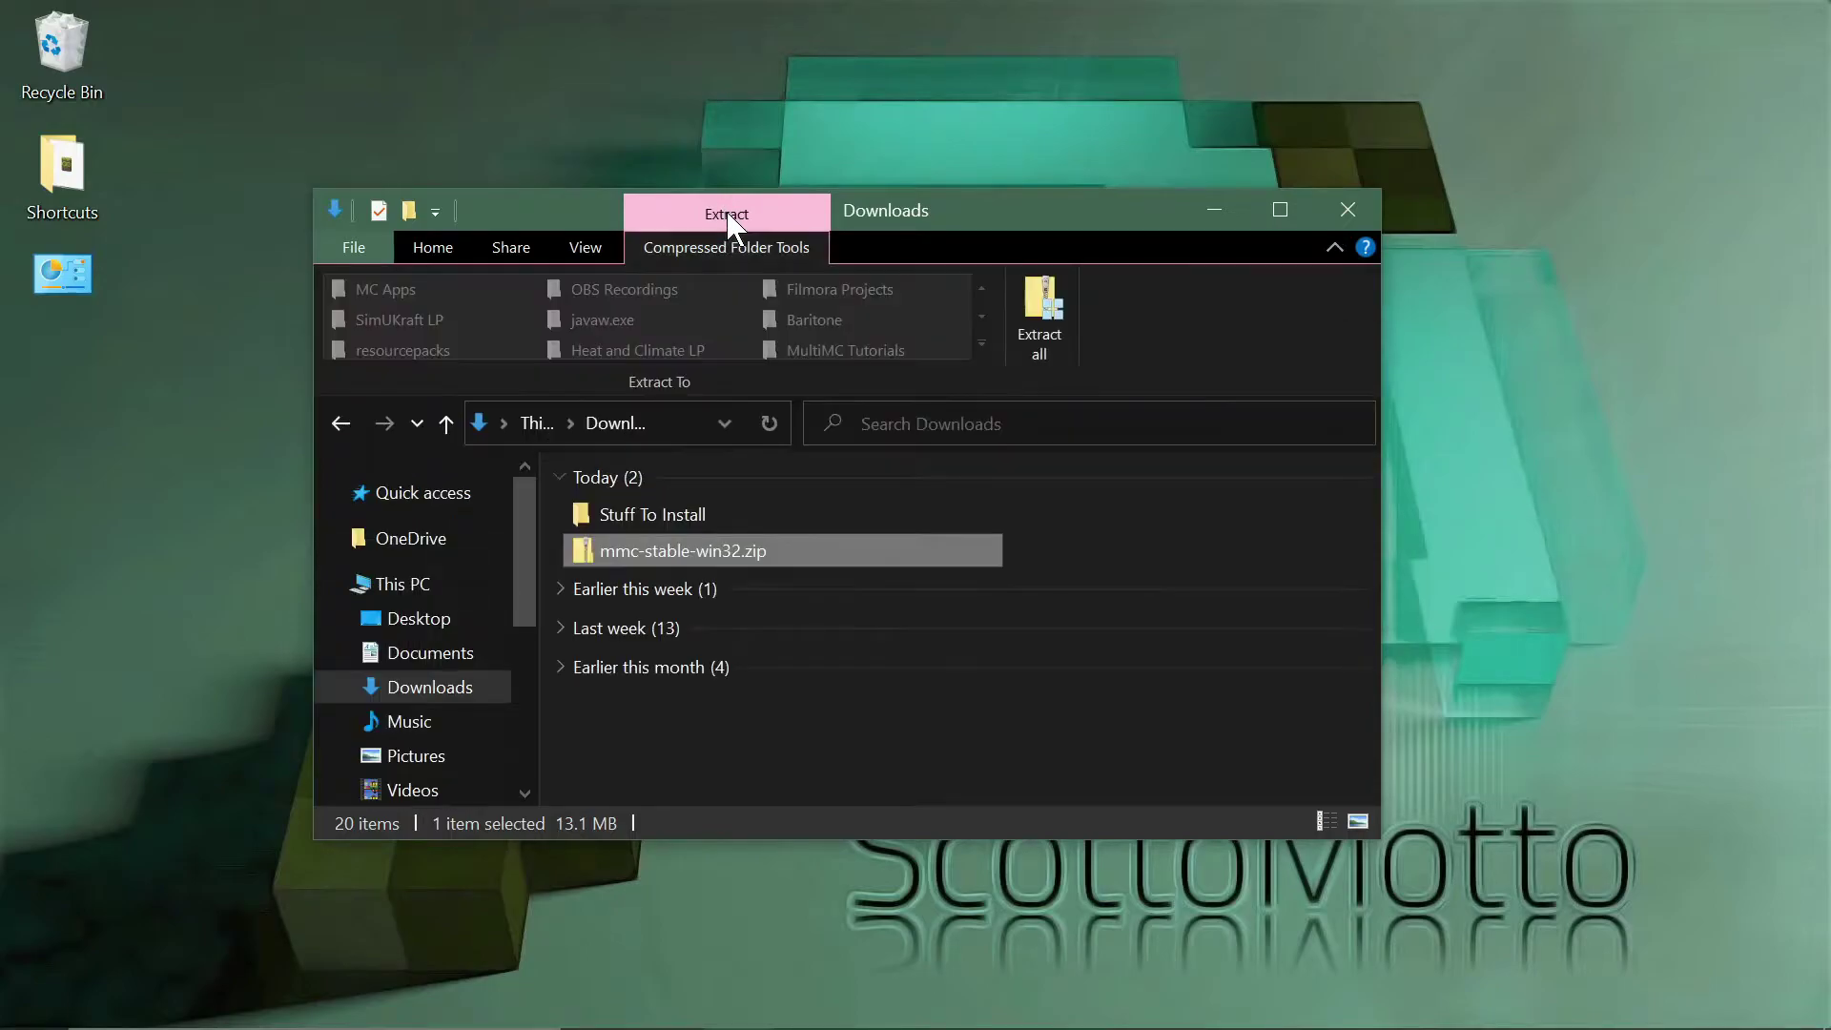
click(1043, 329)
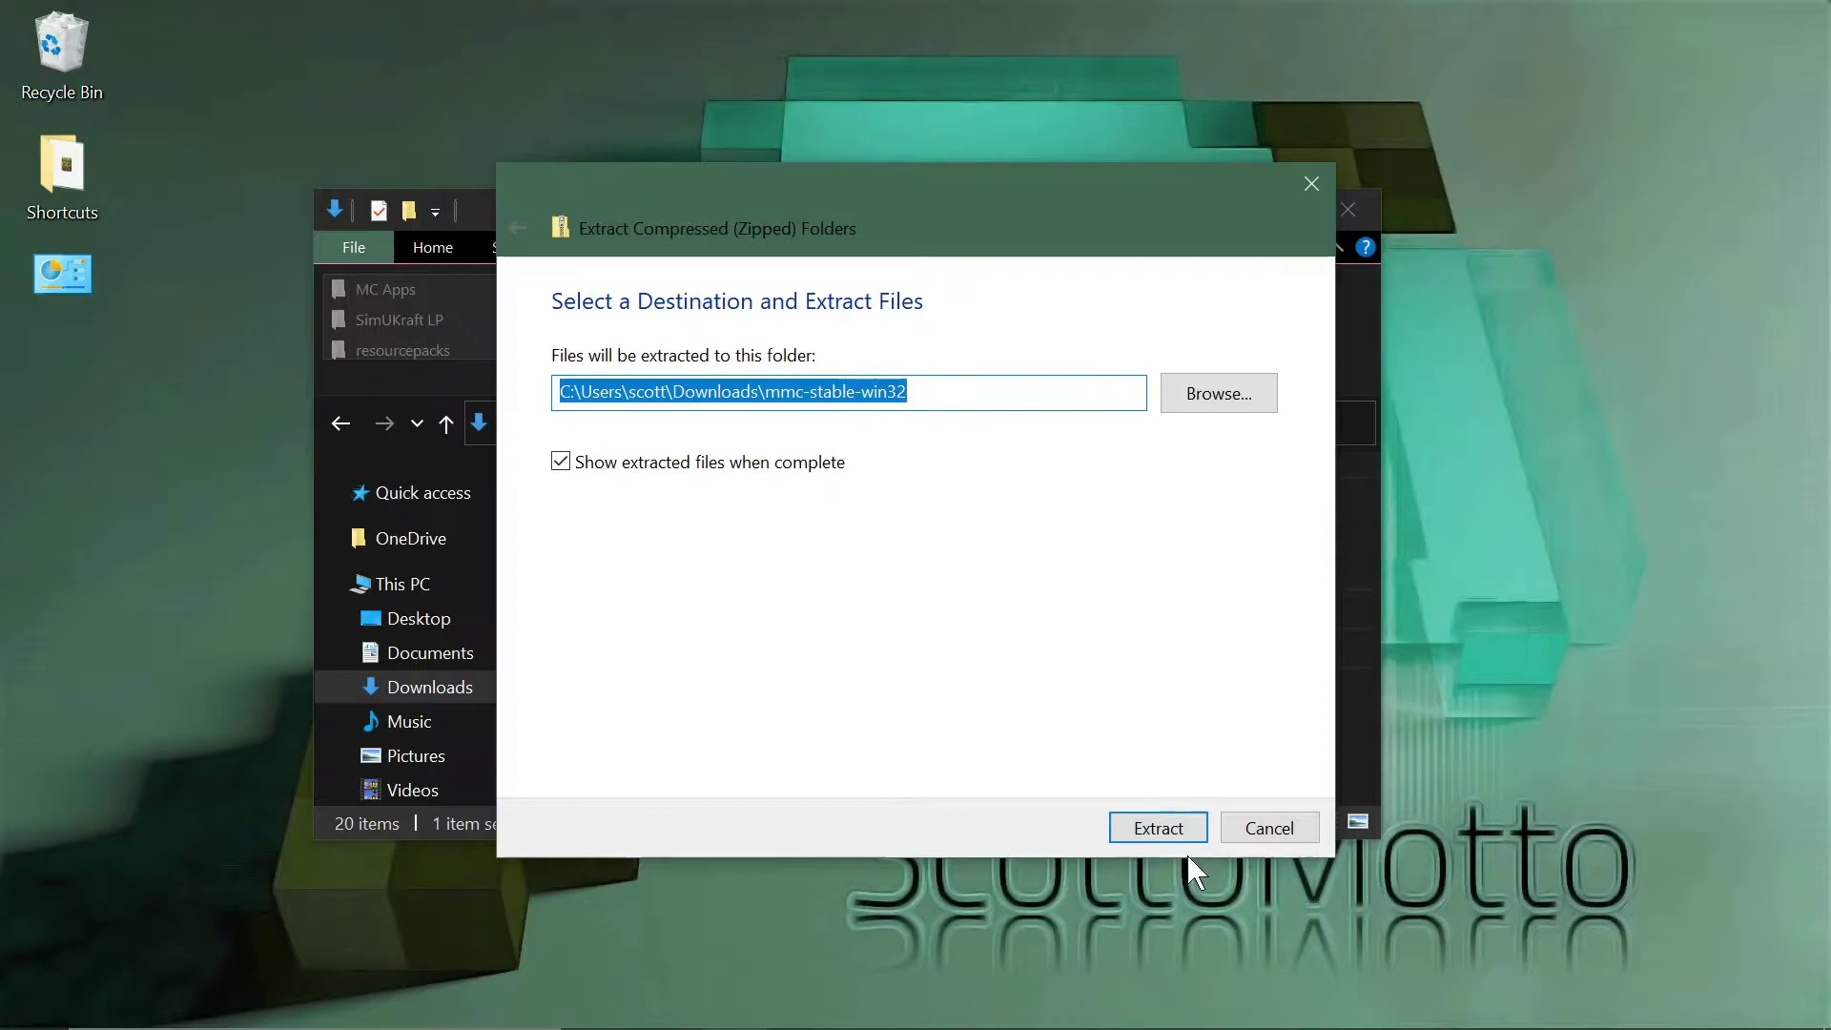
click(1247, 831)
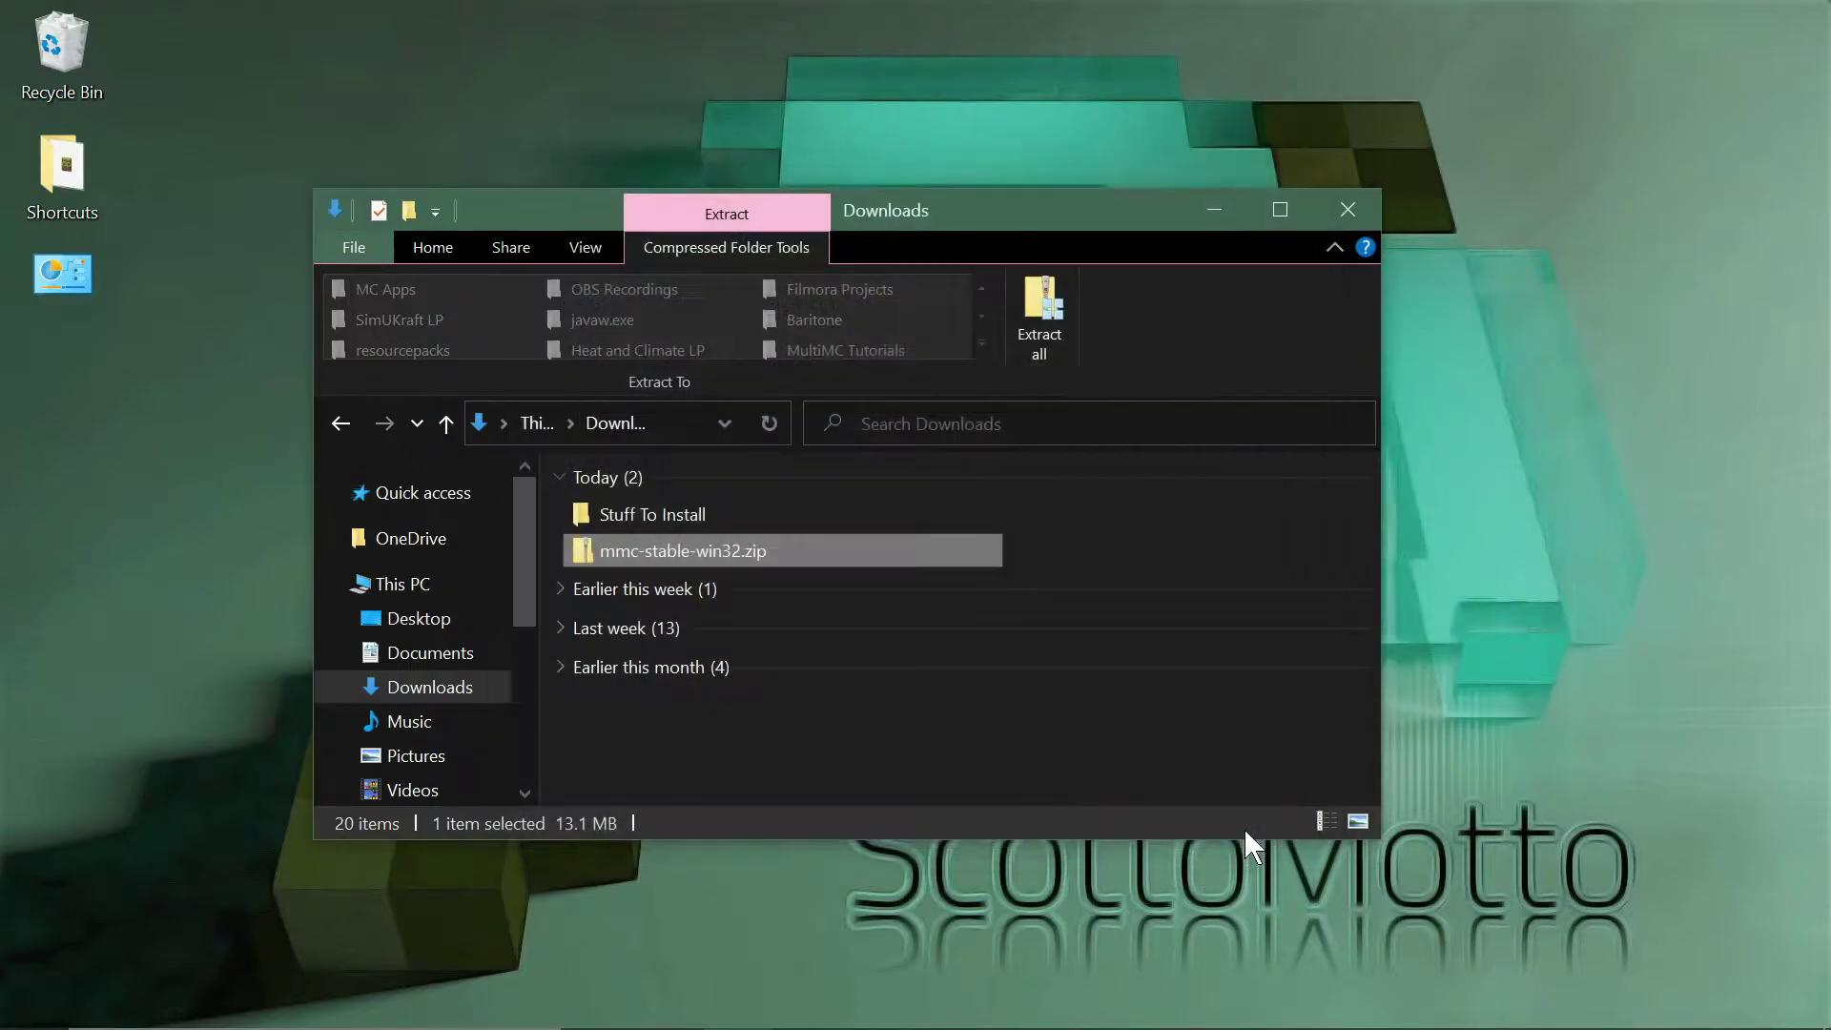
Extract the zip with 7-Zip into a mmc-stable-win32 folder and delete the zip.
right_click(715, 549)
mouse_move(773, 404)
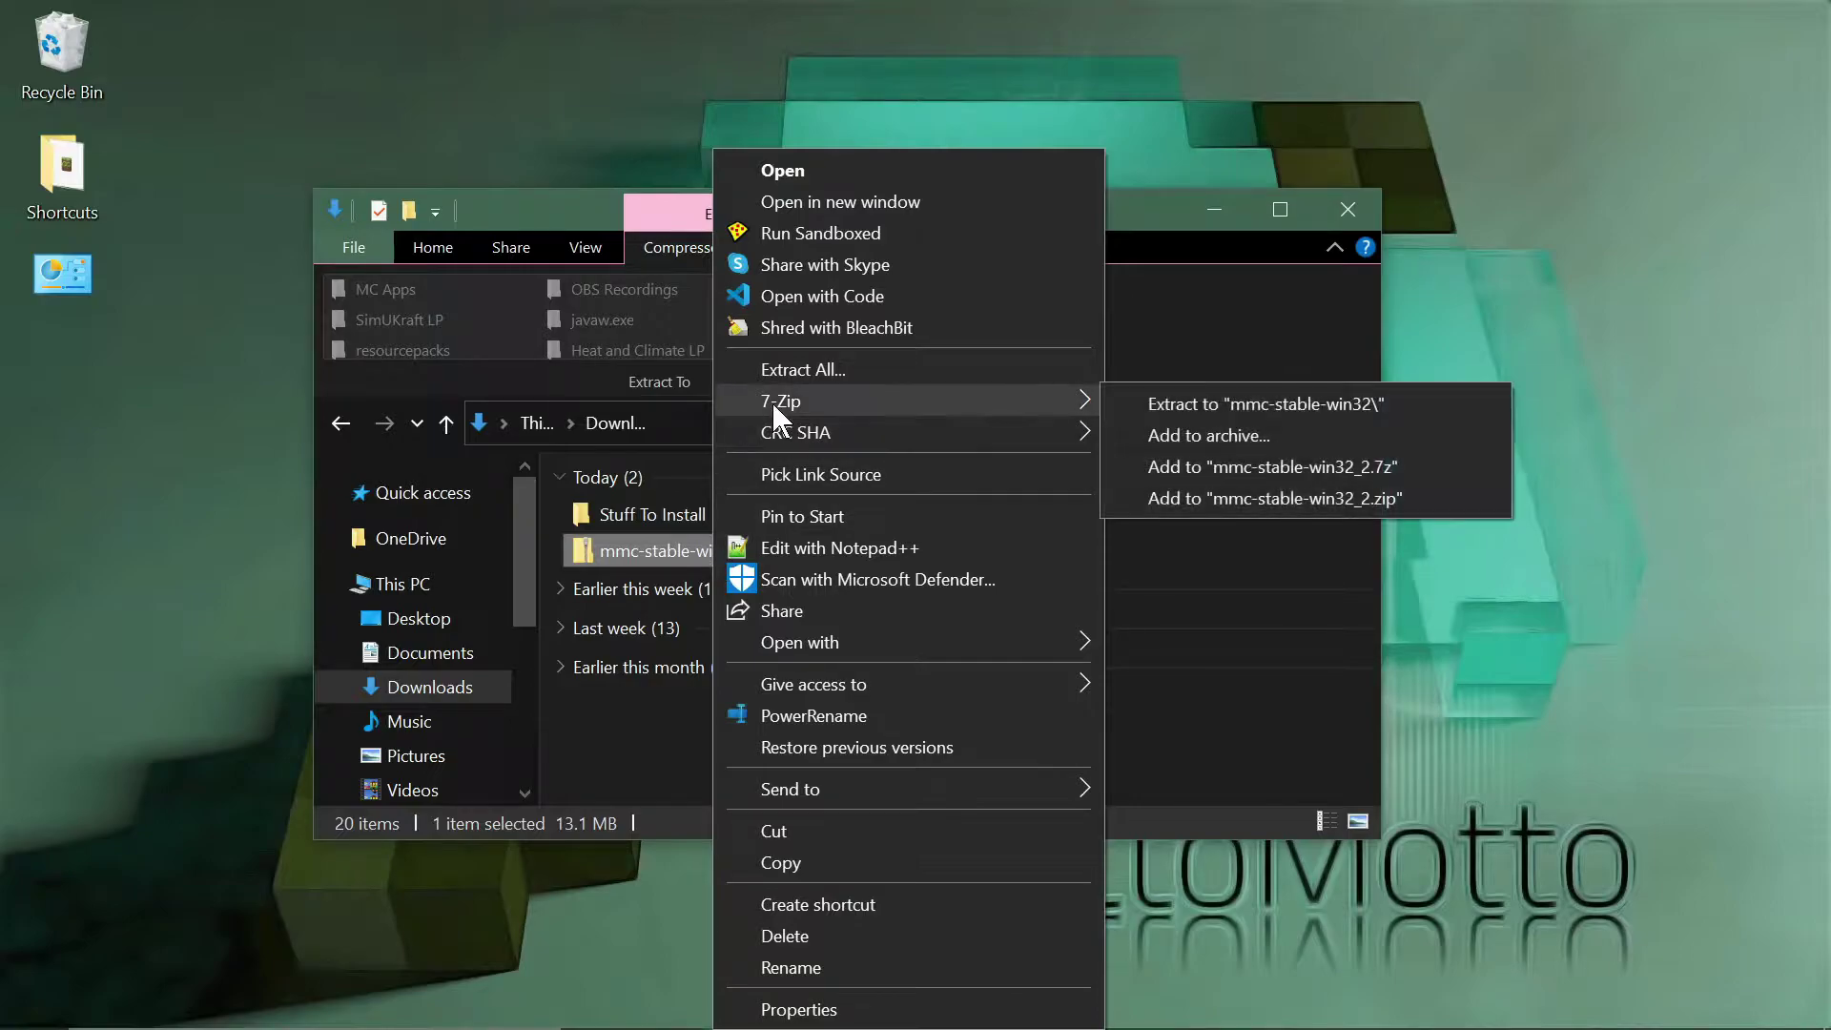
click(1147, 410)
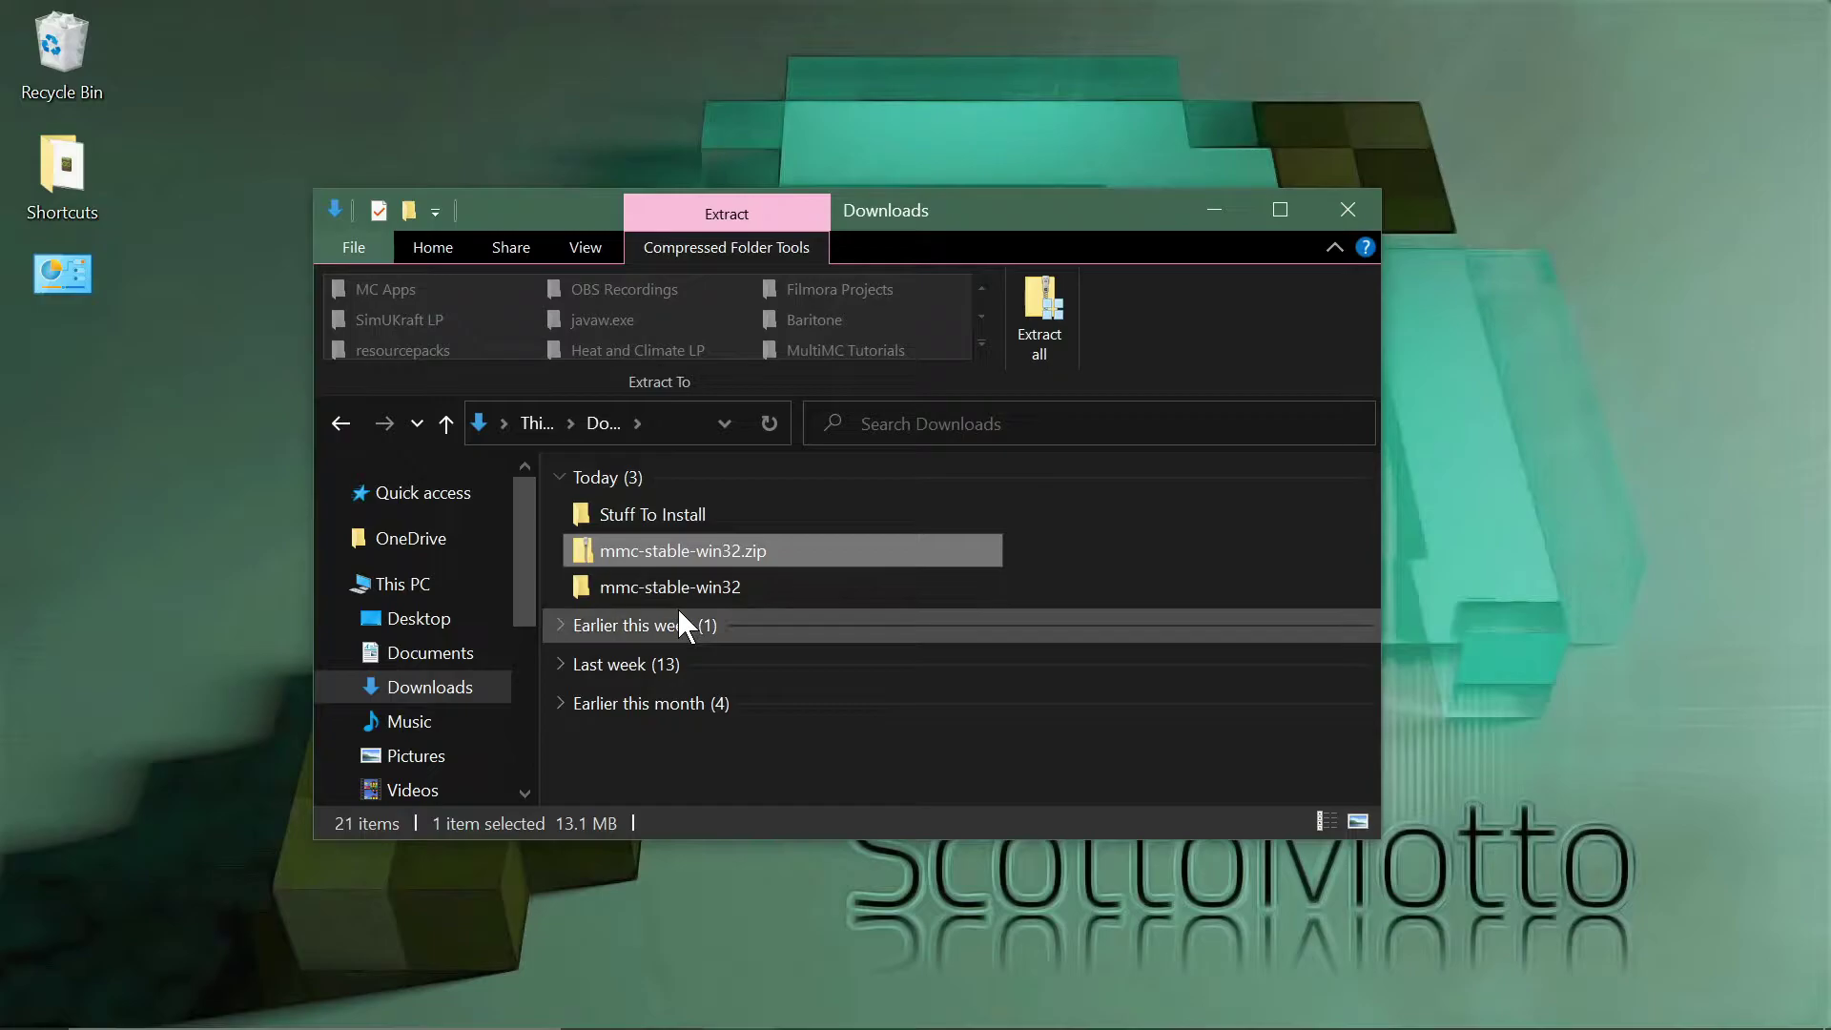
key(Delete)
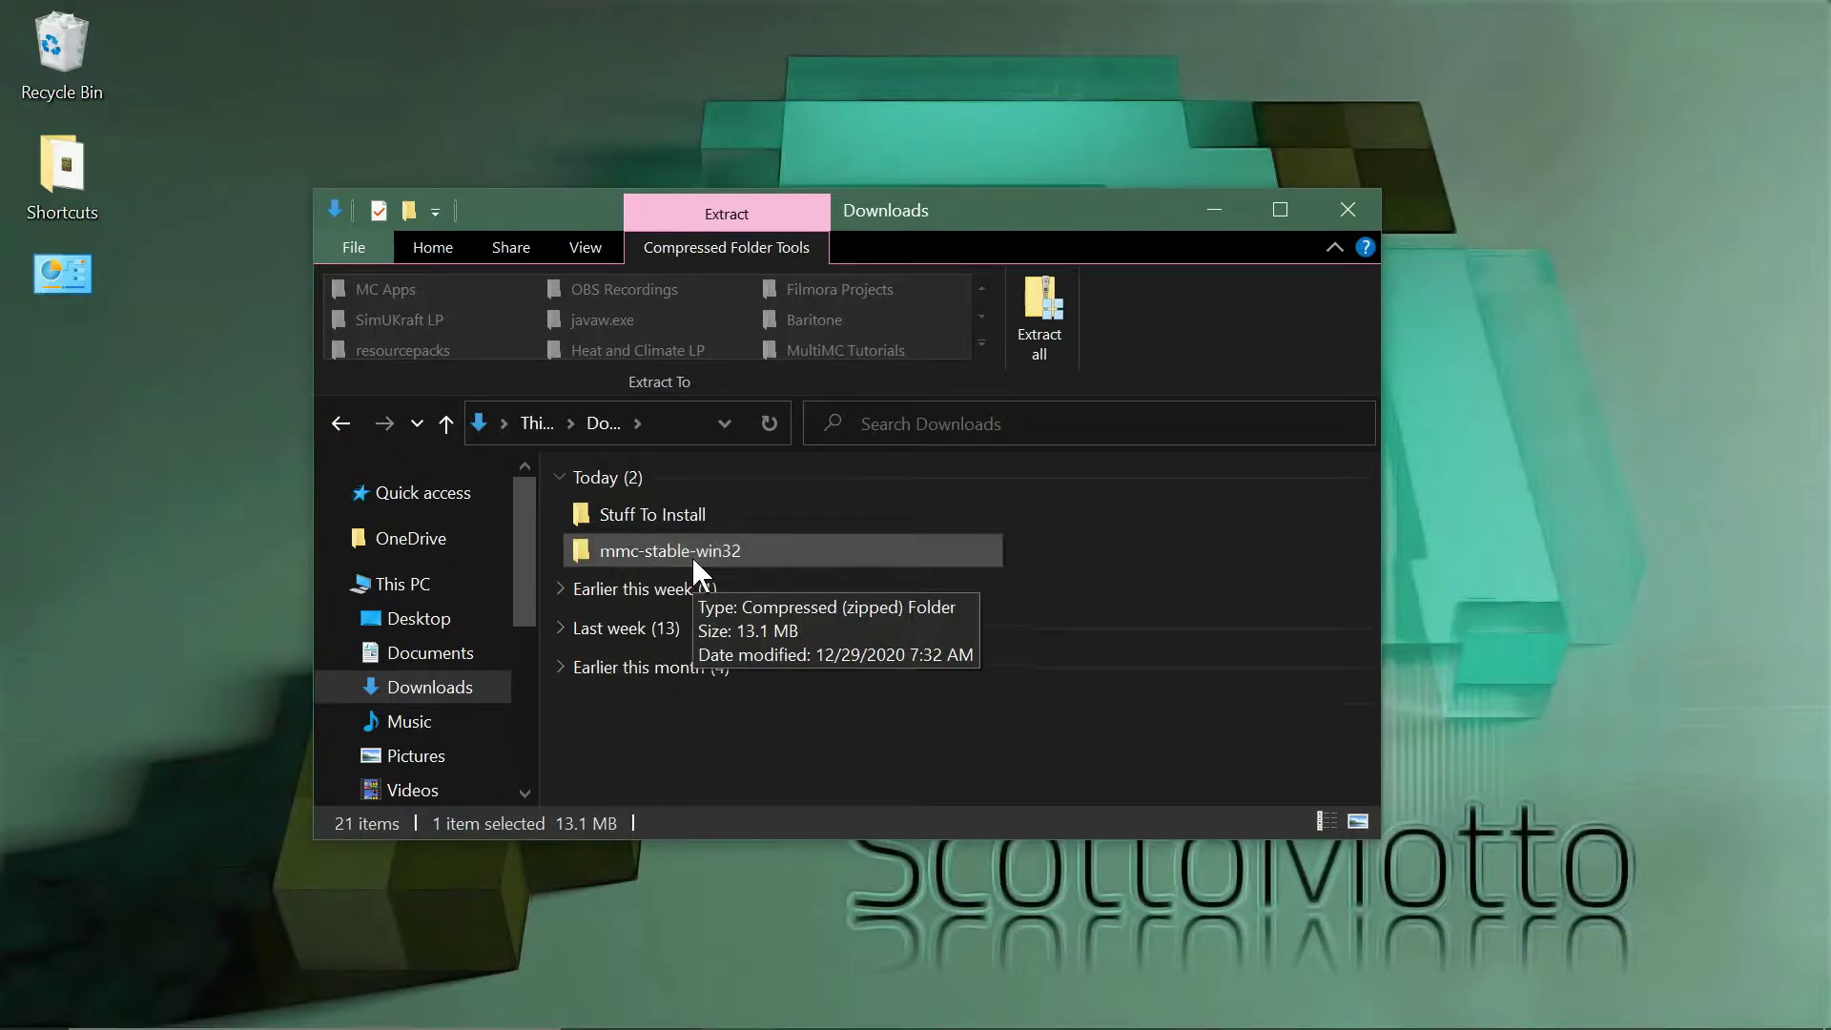
Browse into mmc-stable-win32\MultiMC in a maximized window, locate MultiMC.exe, then return up.
double_click(679, 557)
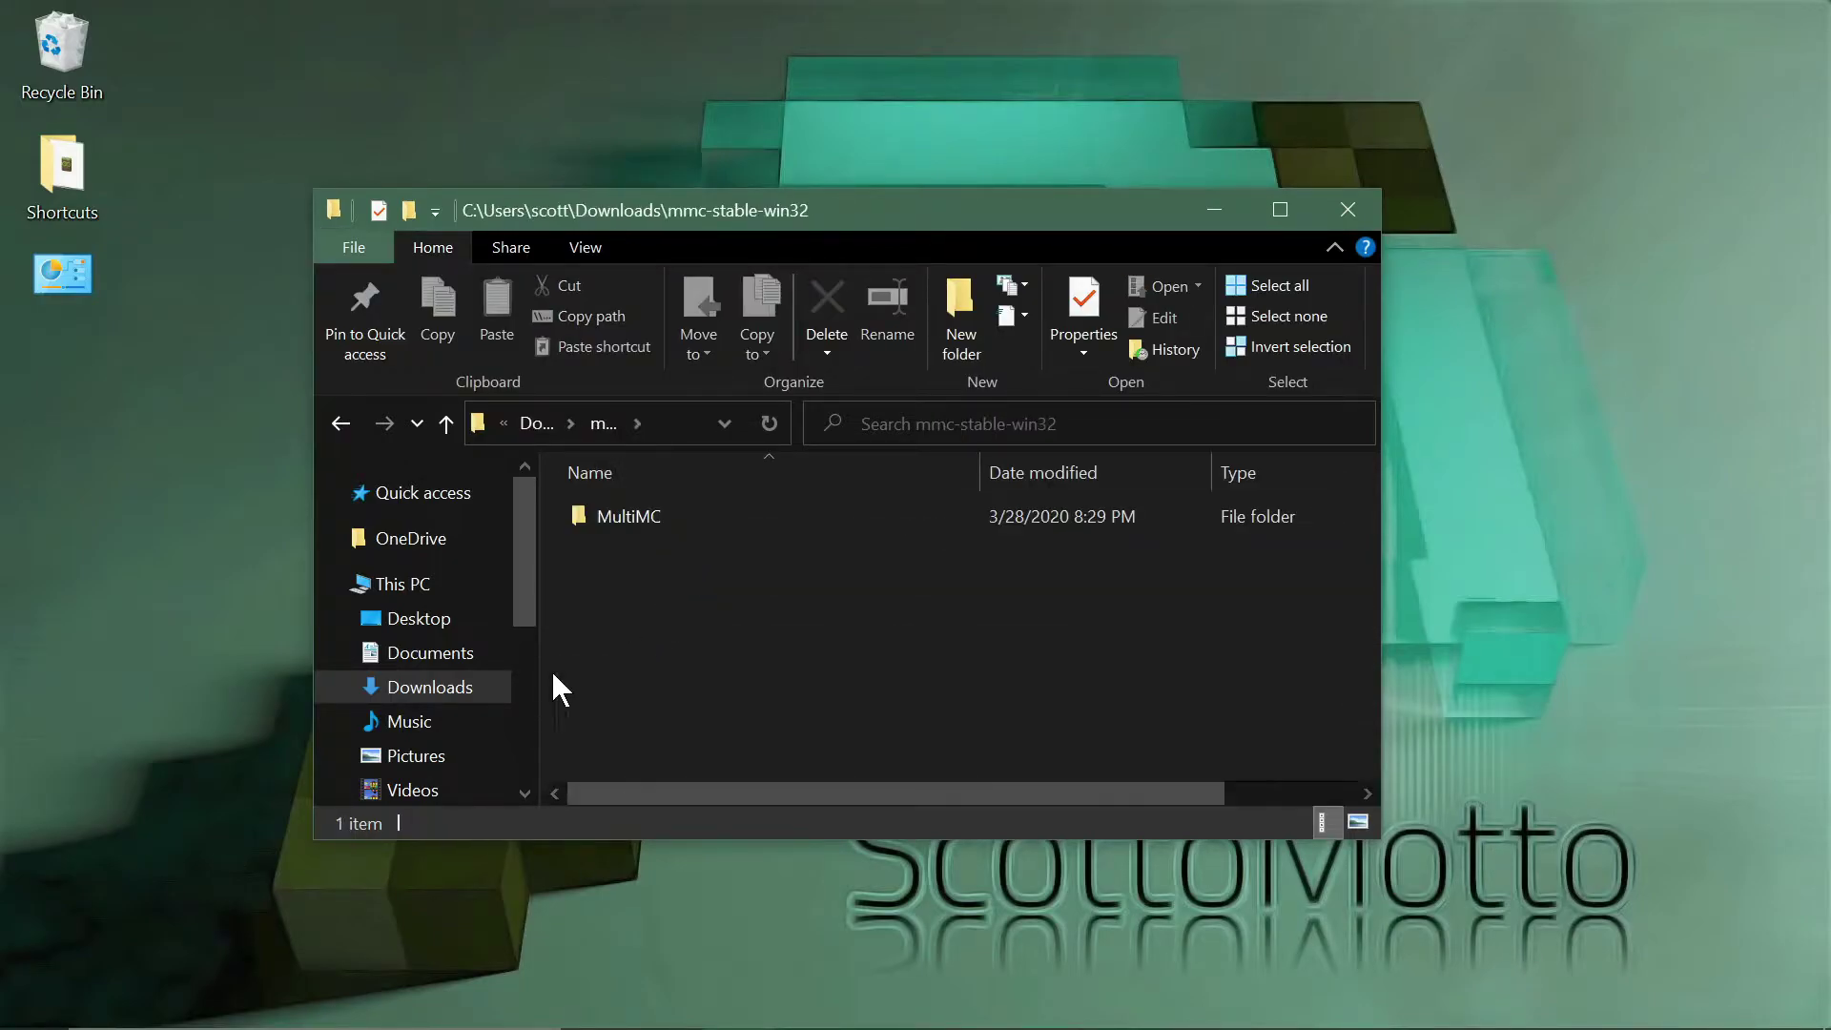
click(622, 520)
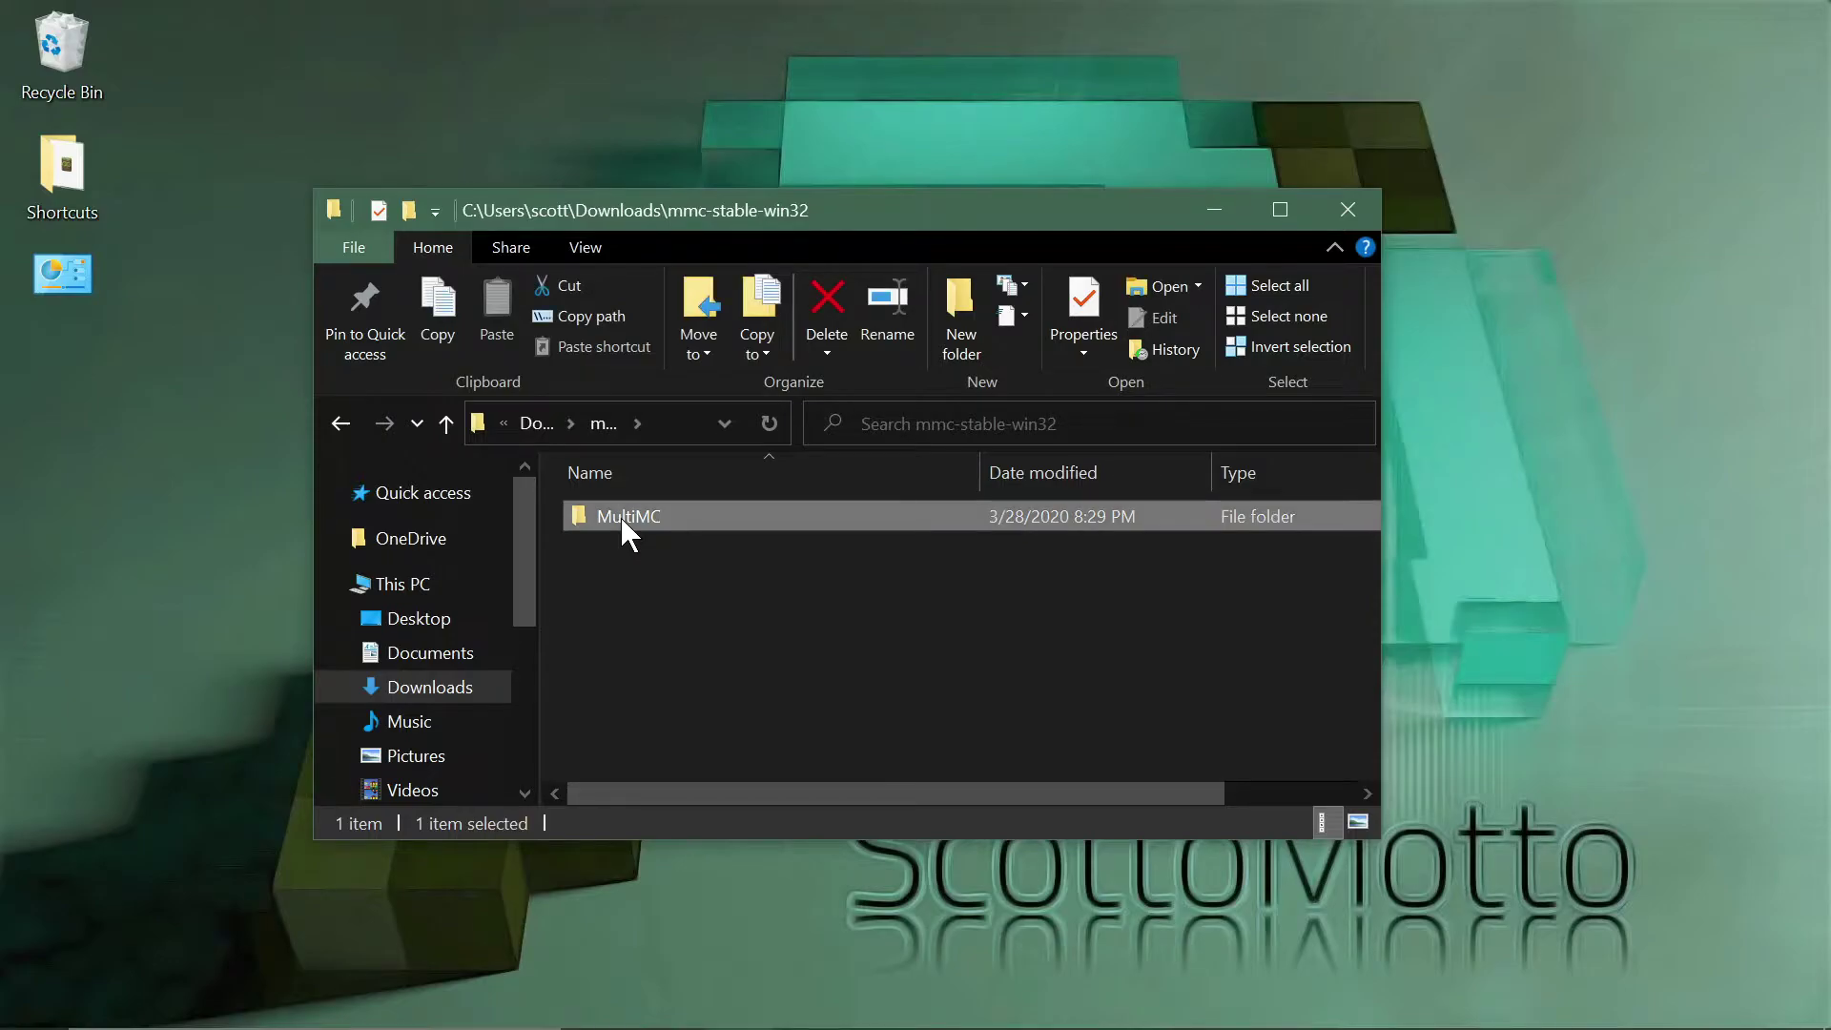
double_click(620, 517)
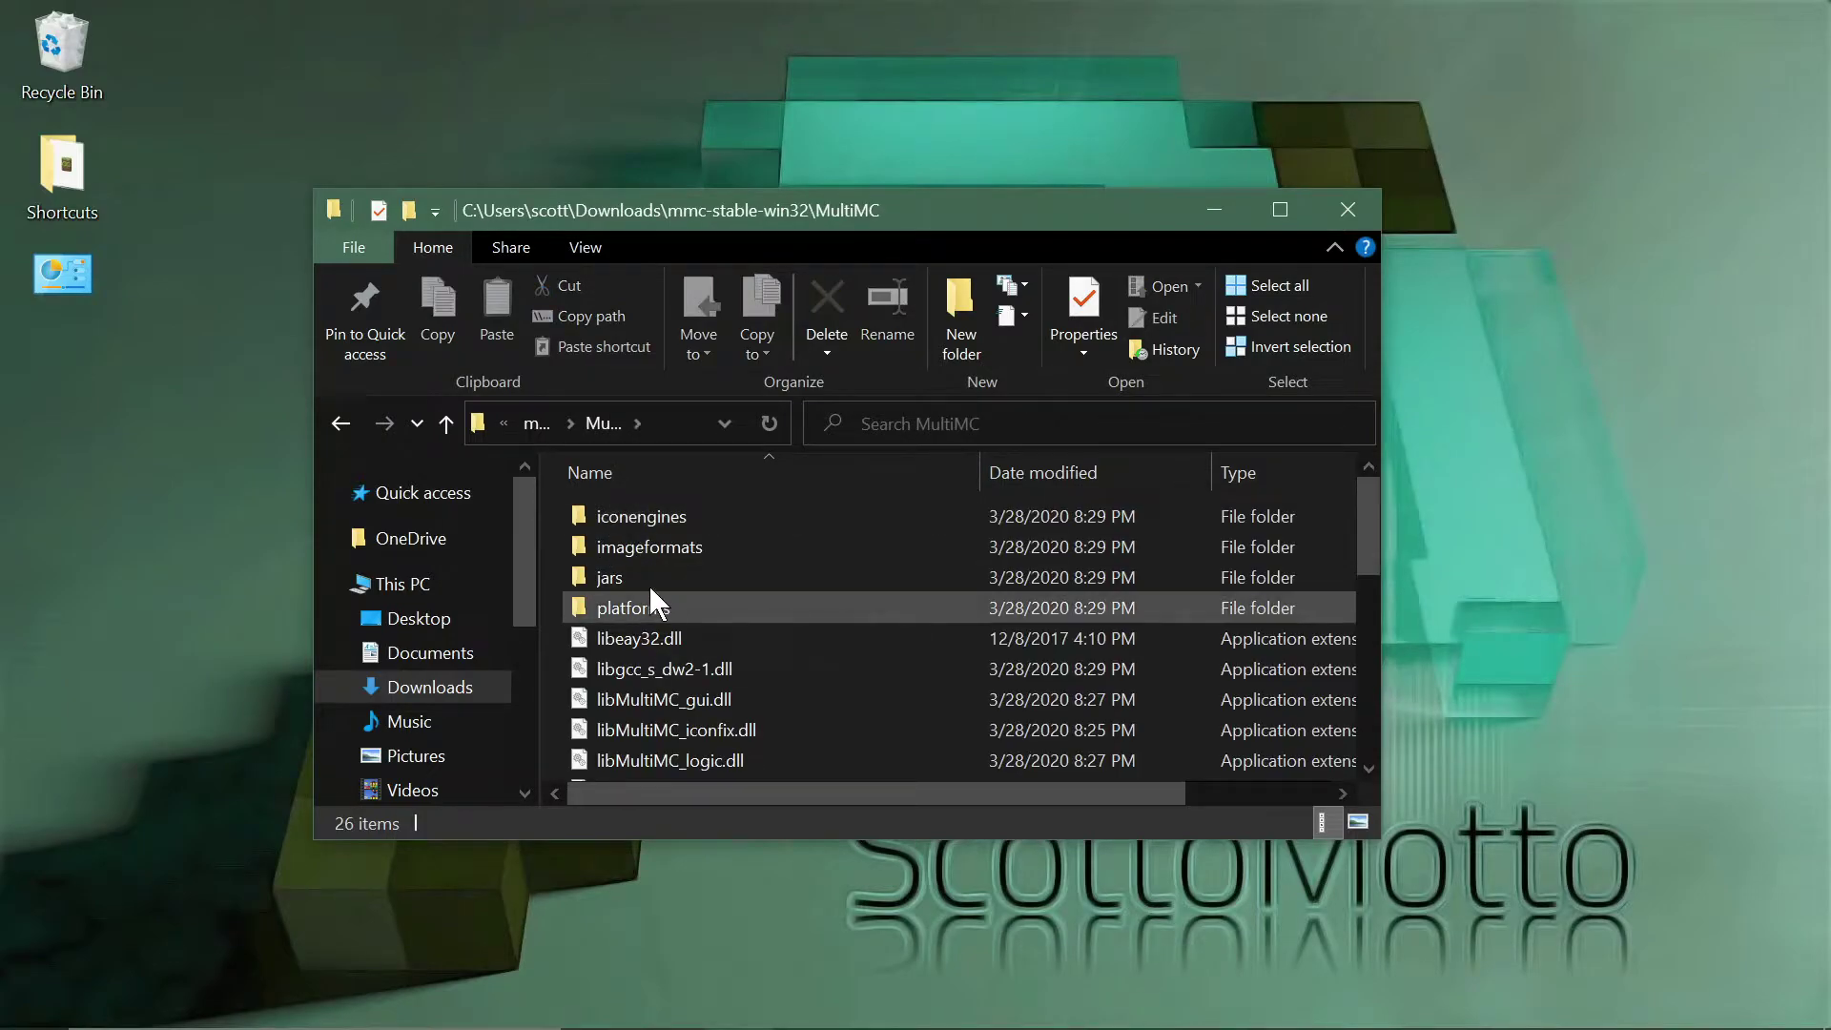
double_click(923, 205)
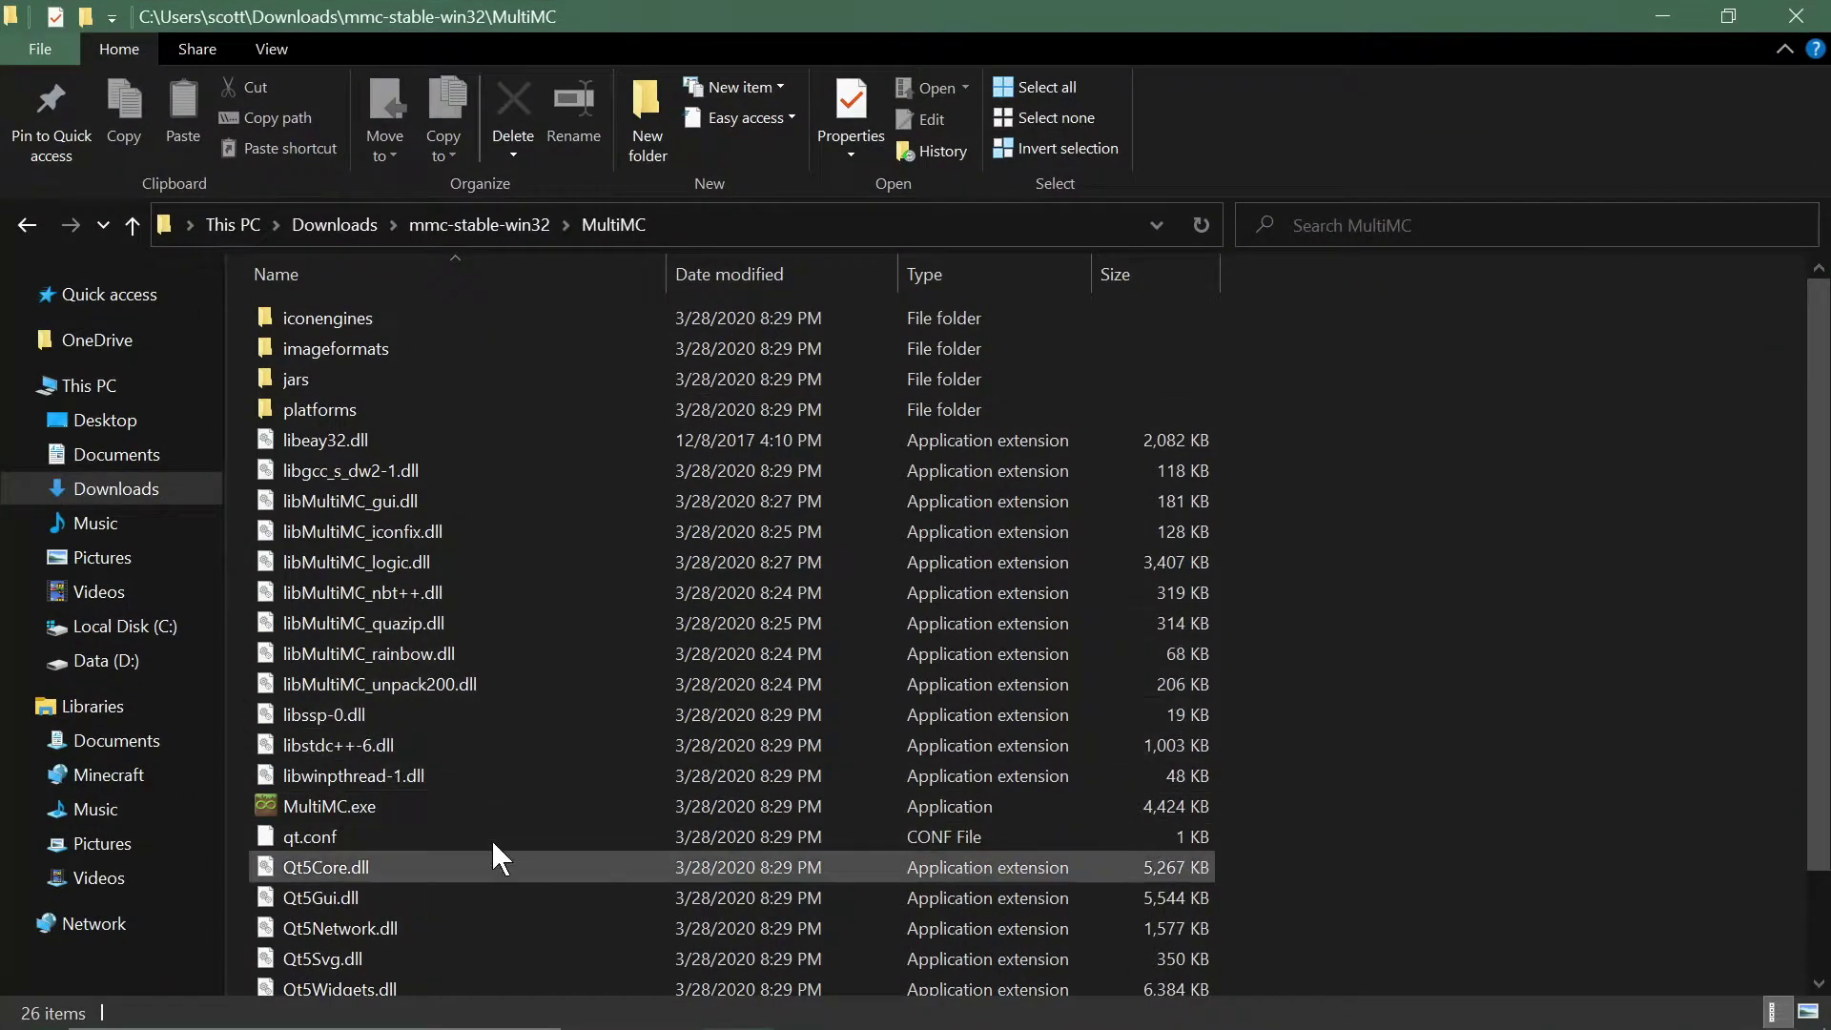
click(430, 807)
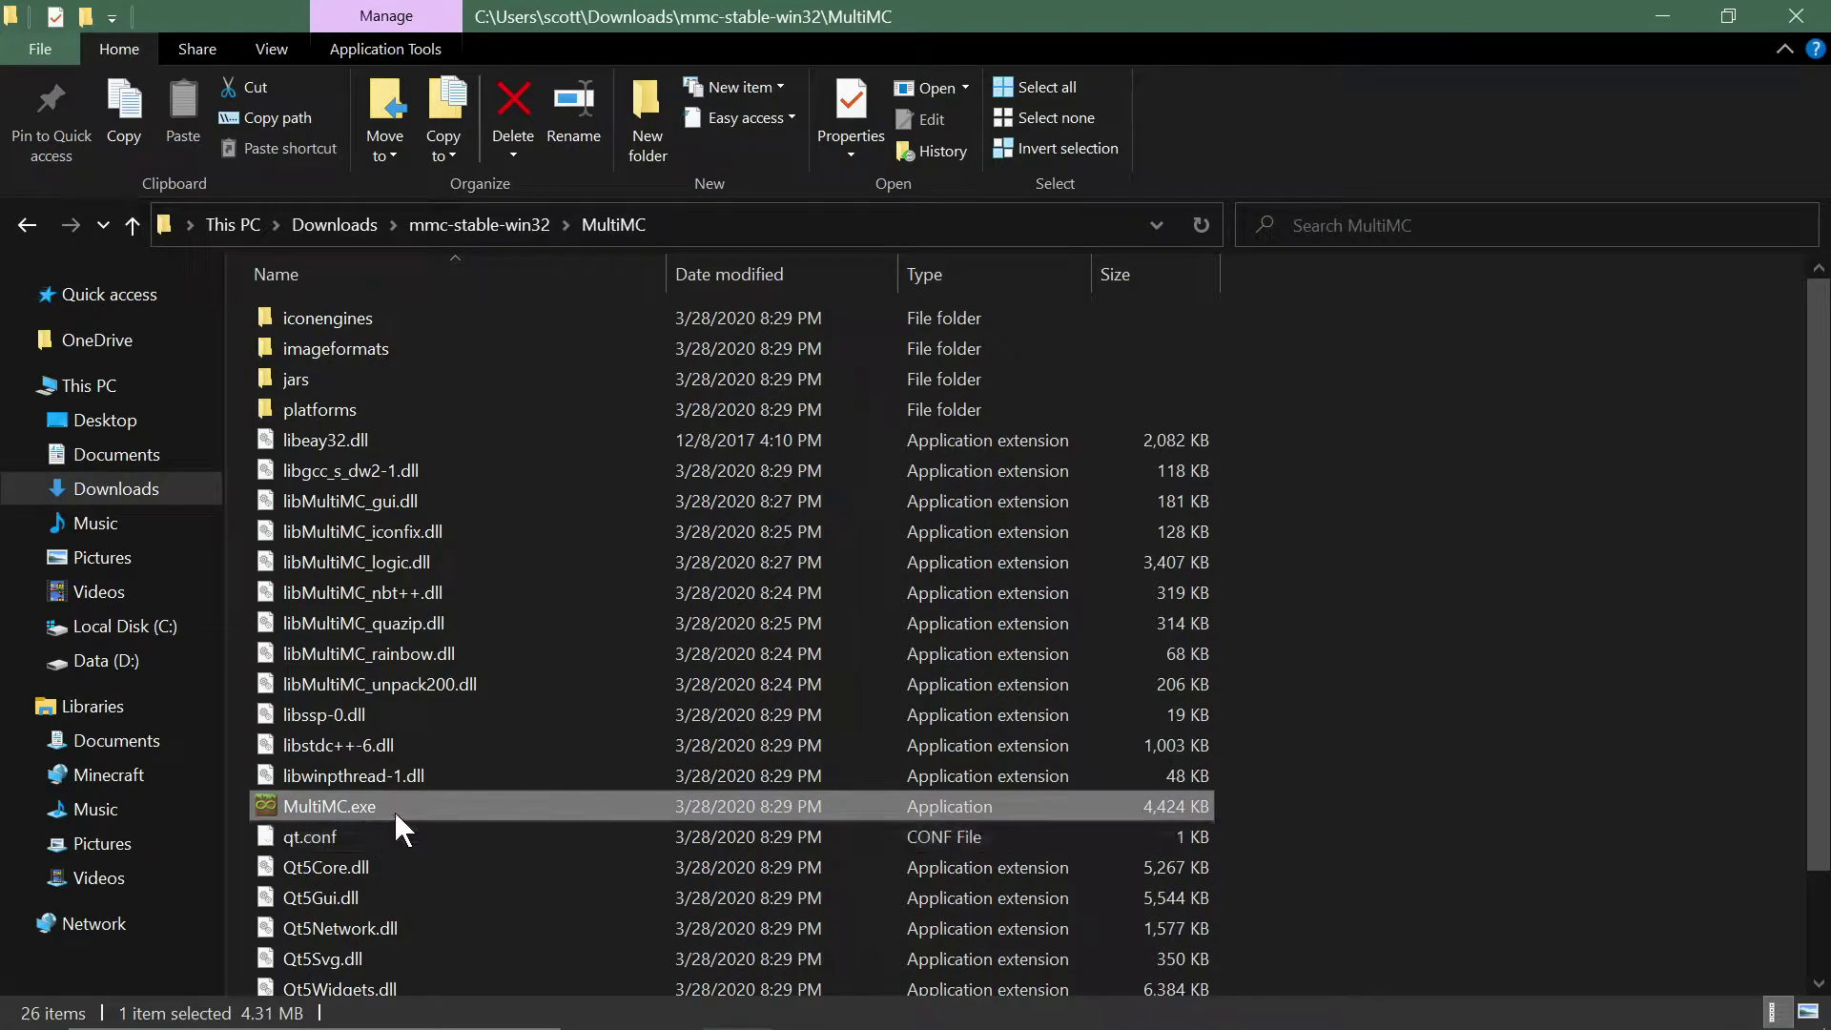
click(145, 226)
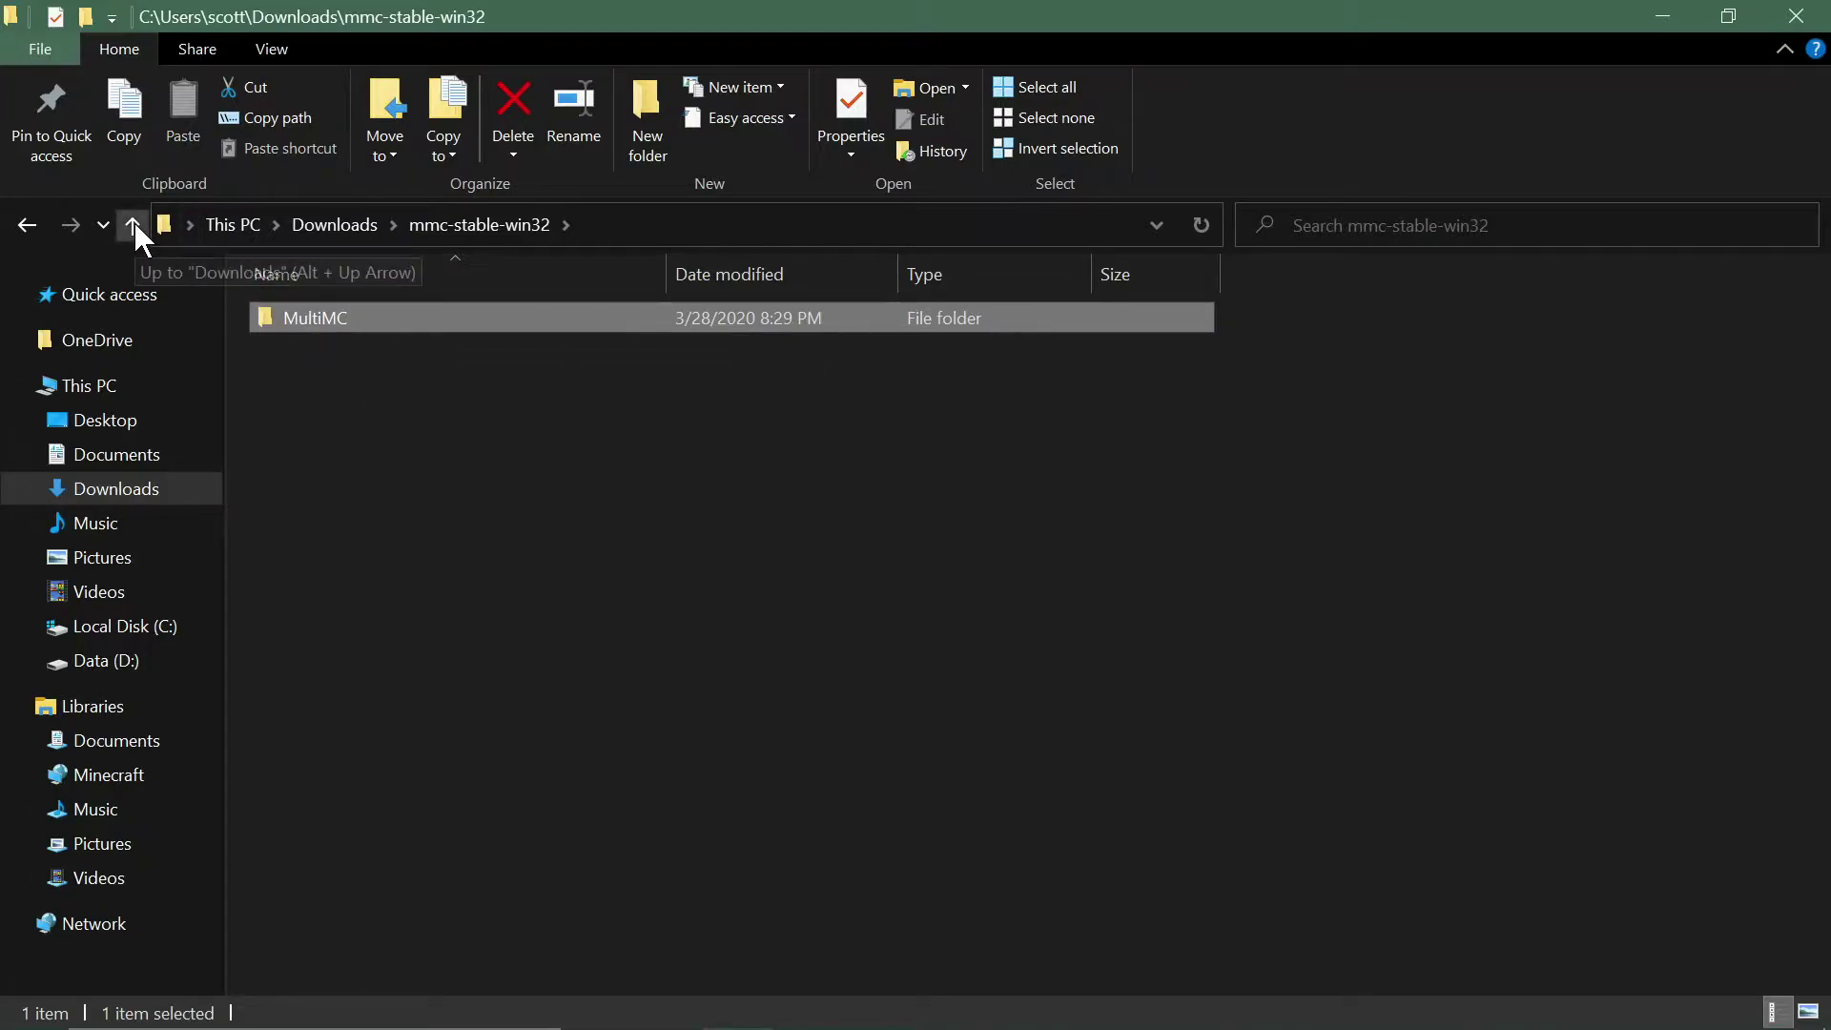
Cut the MultiMC folder and minimize the Explorer window.
right_click(382, 329)
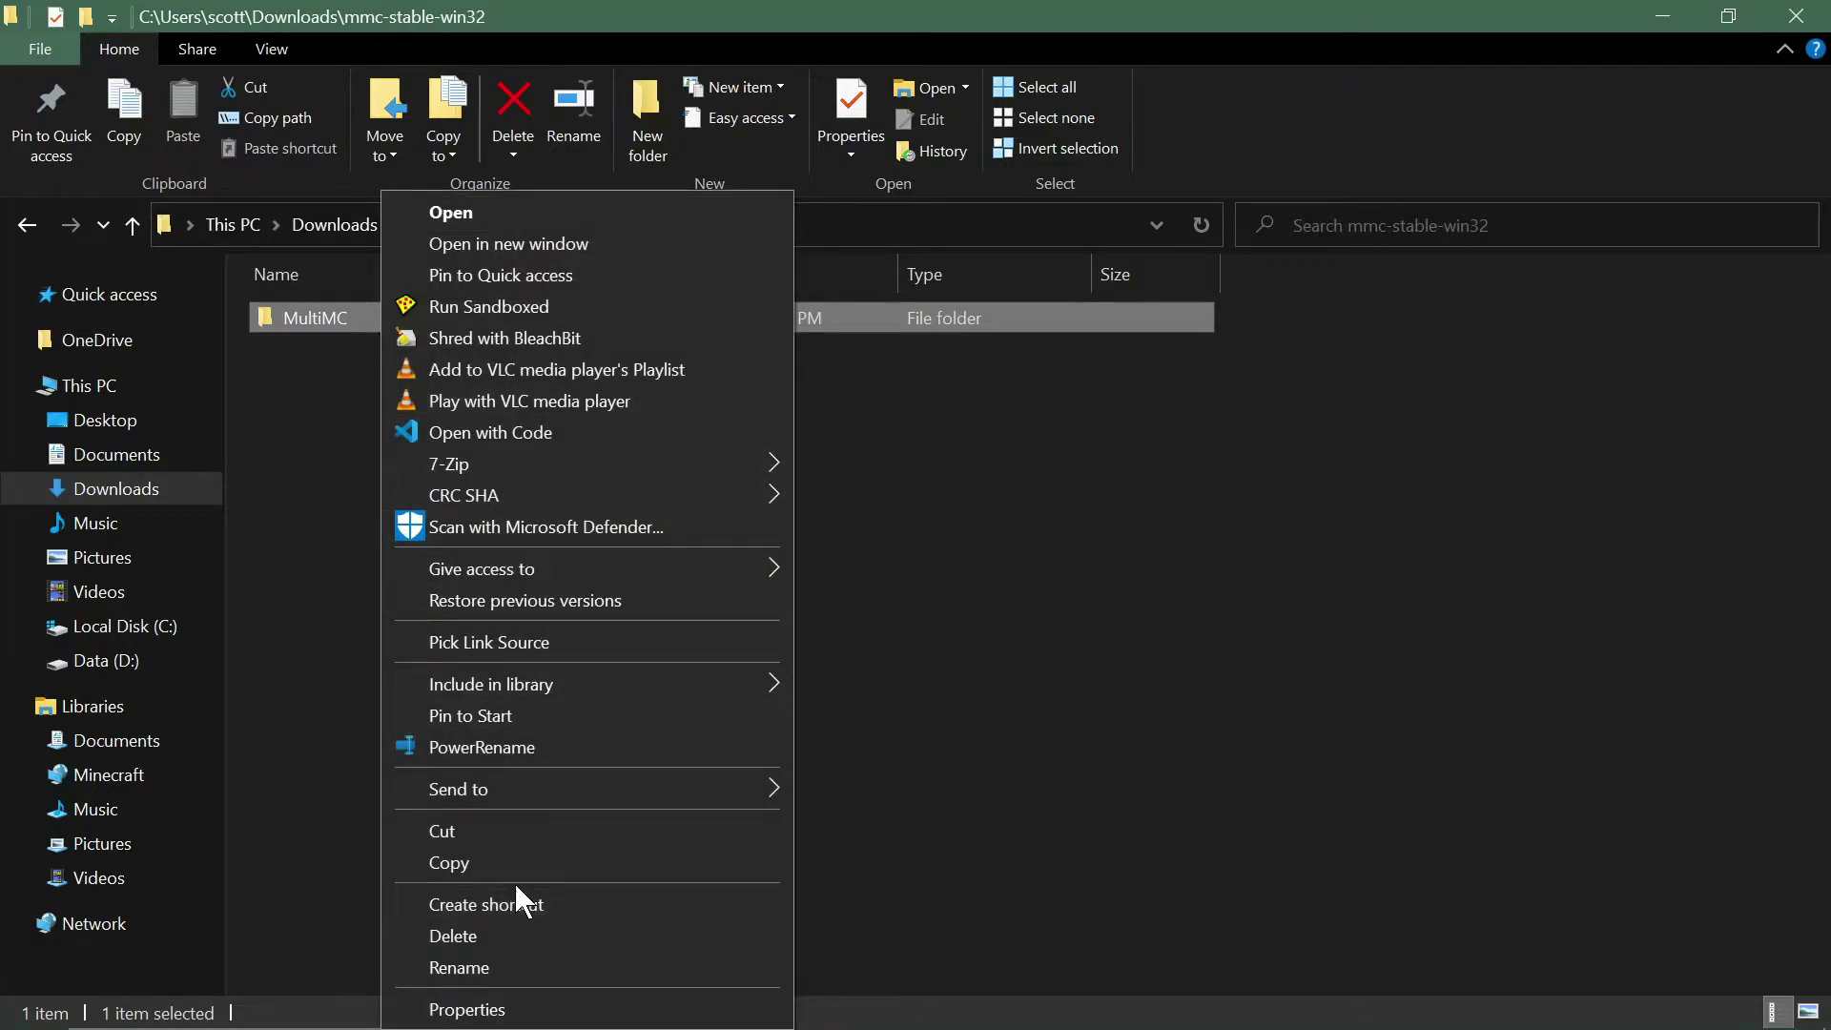
click(517, 833)
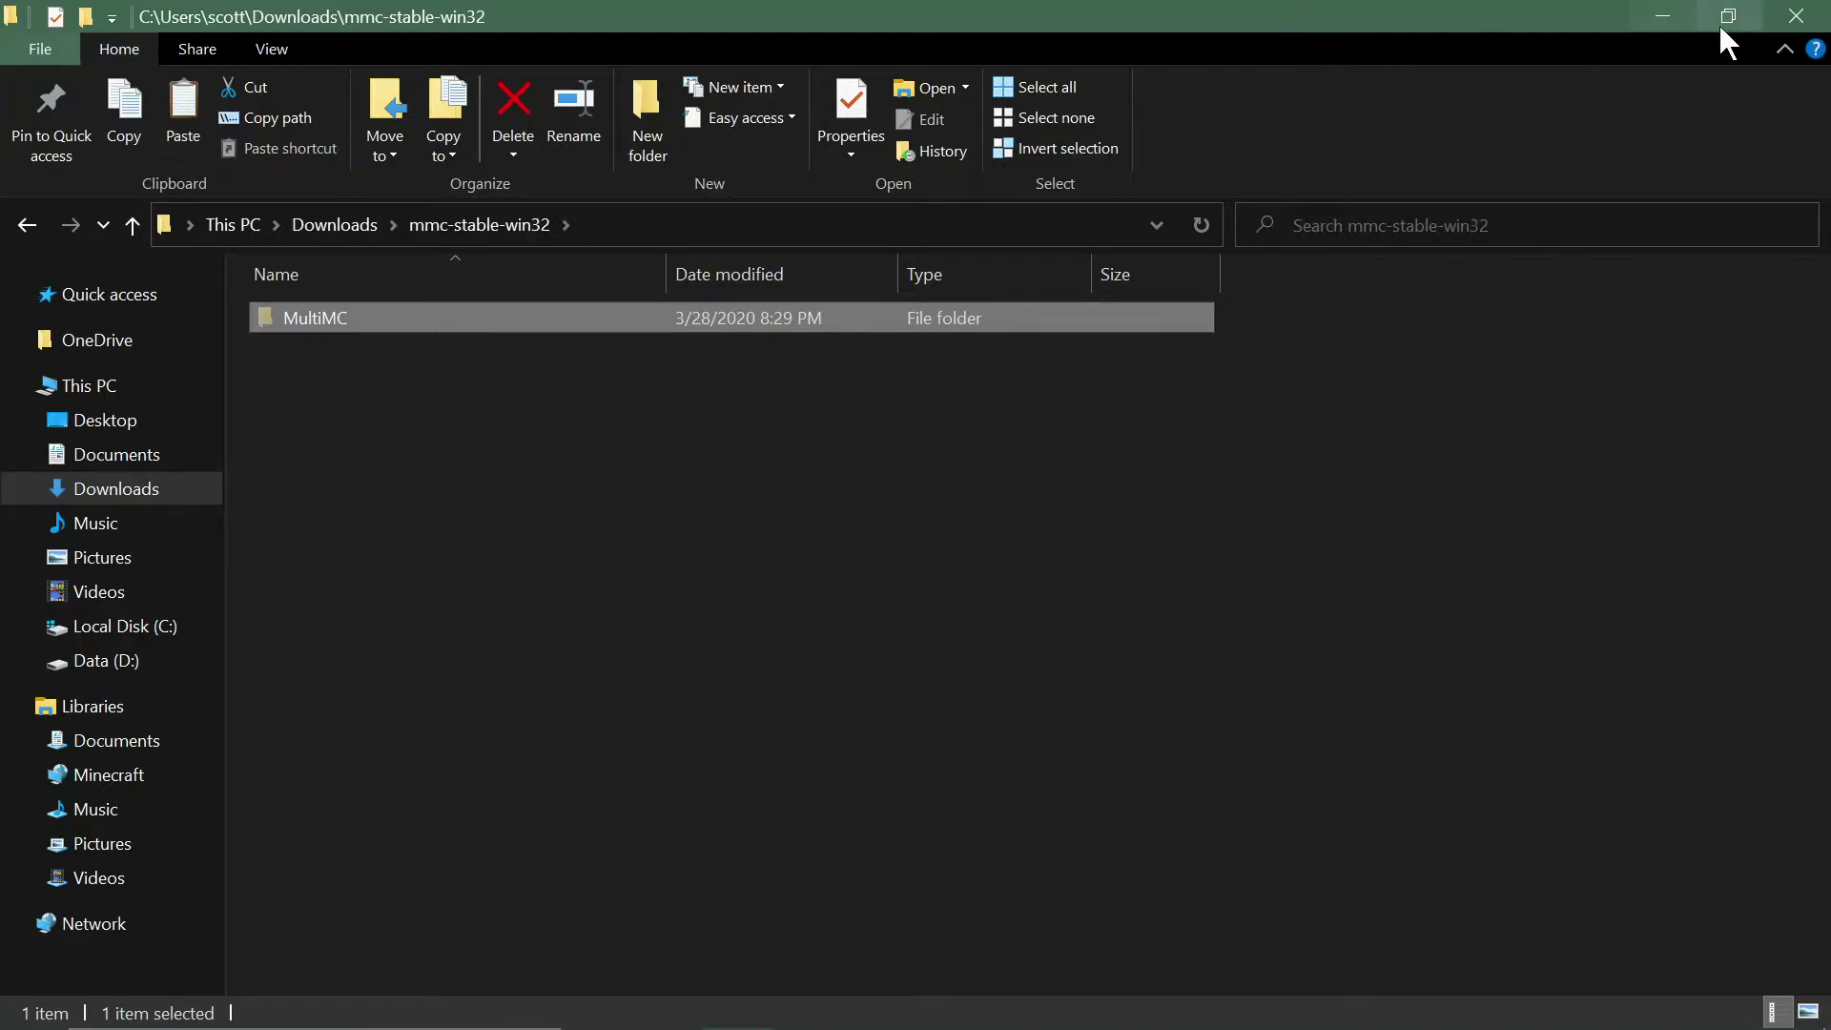
click(1660, 21)
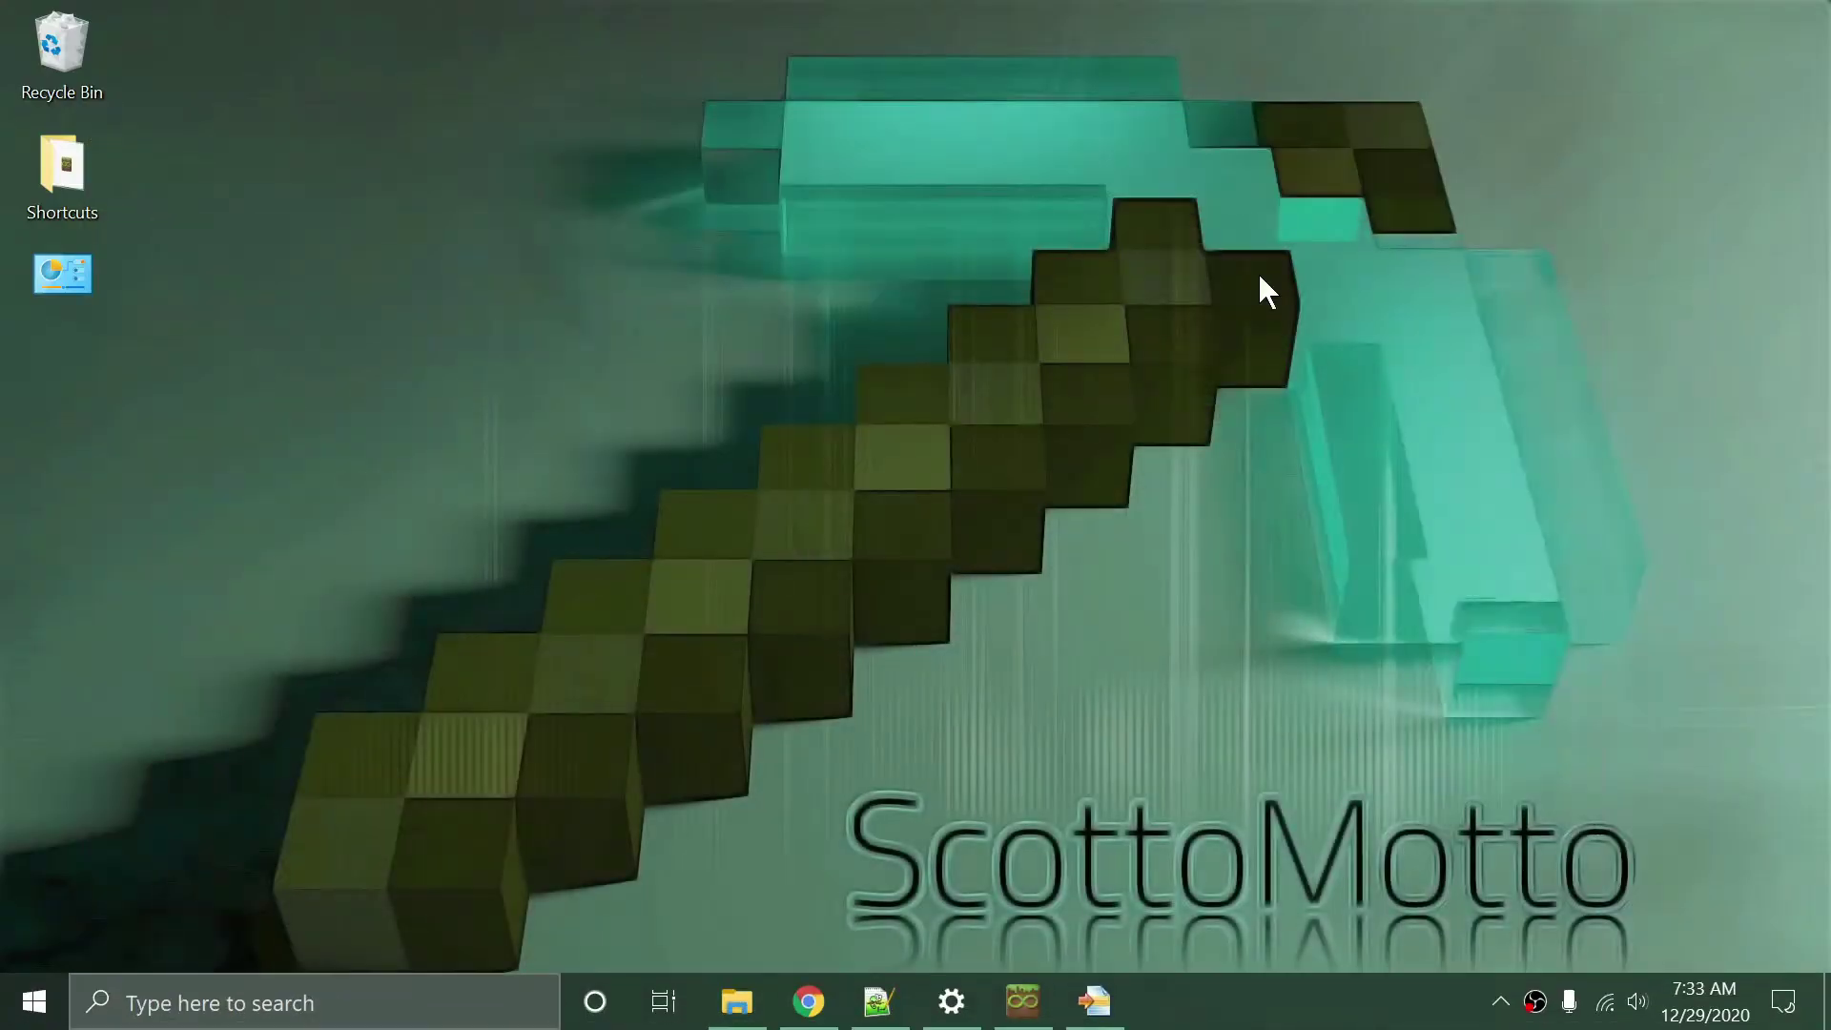
Open C:\MC Apps in a new File Explorer window.
right_click(741, 980)
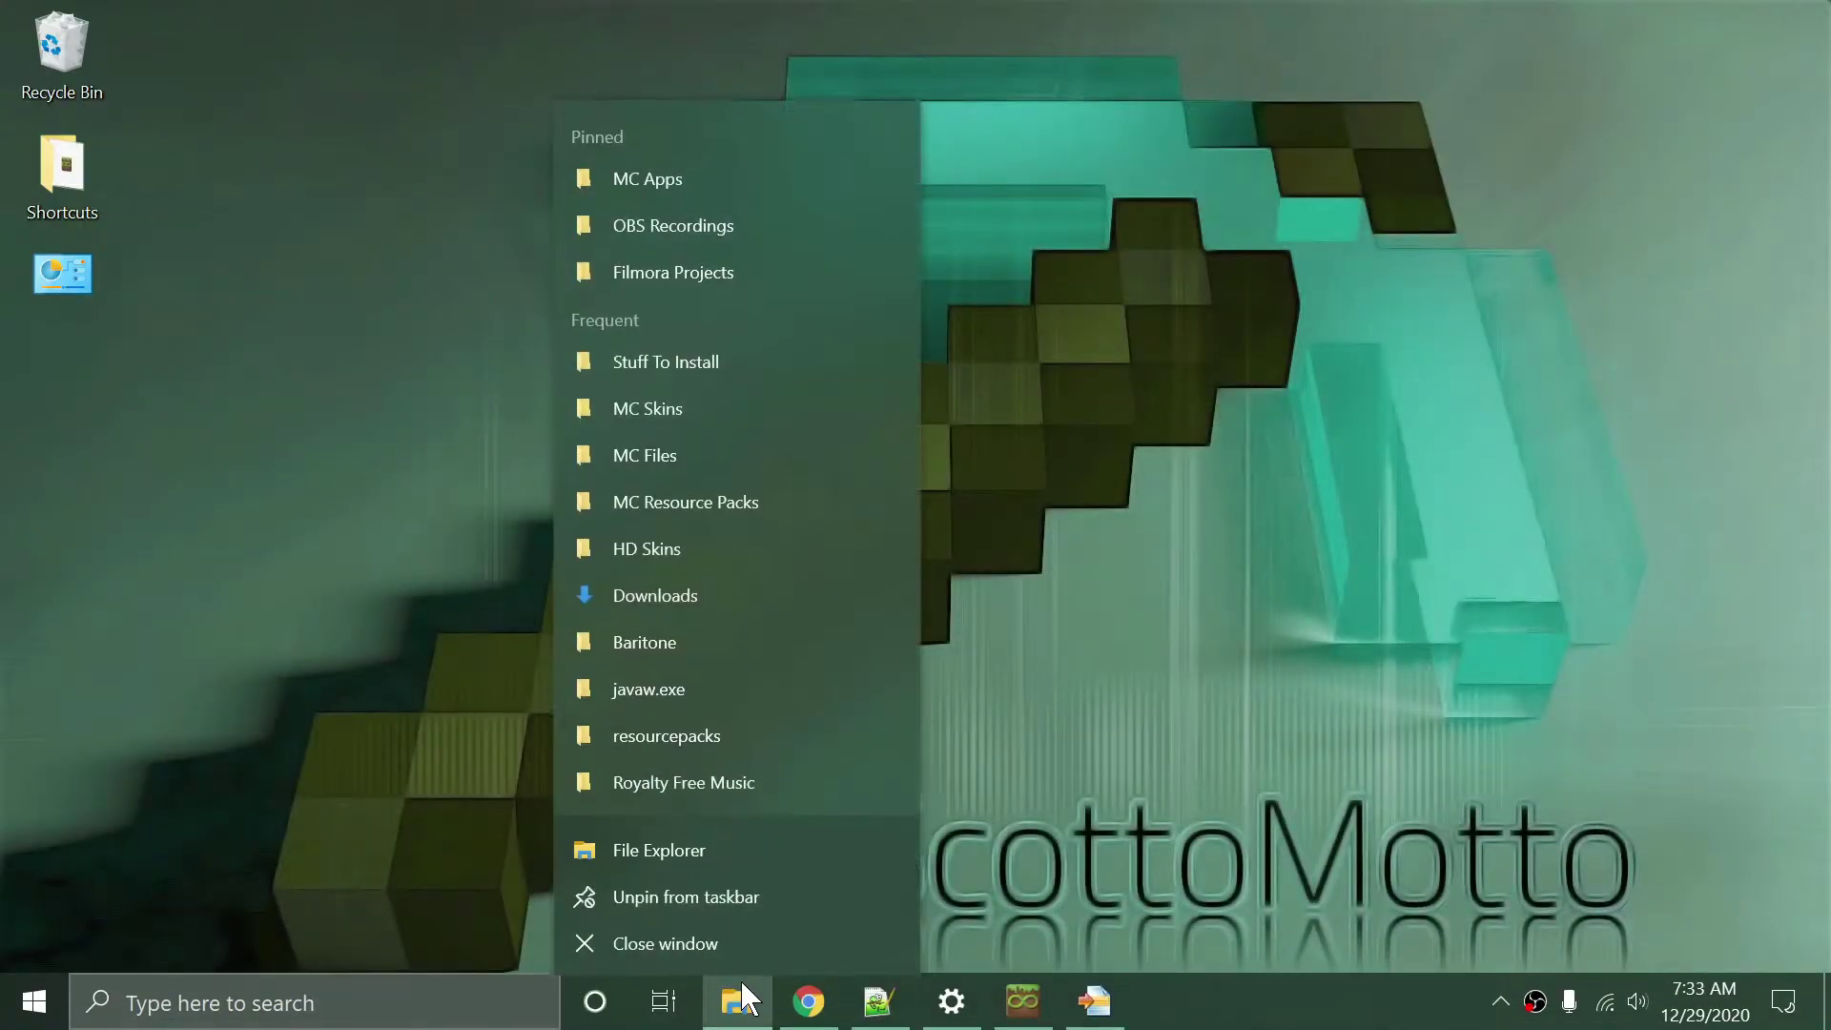
click(744, 849)
scroll(758, 716, down, 1)
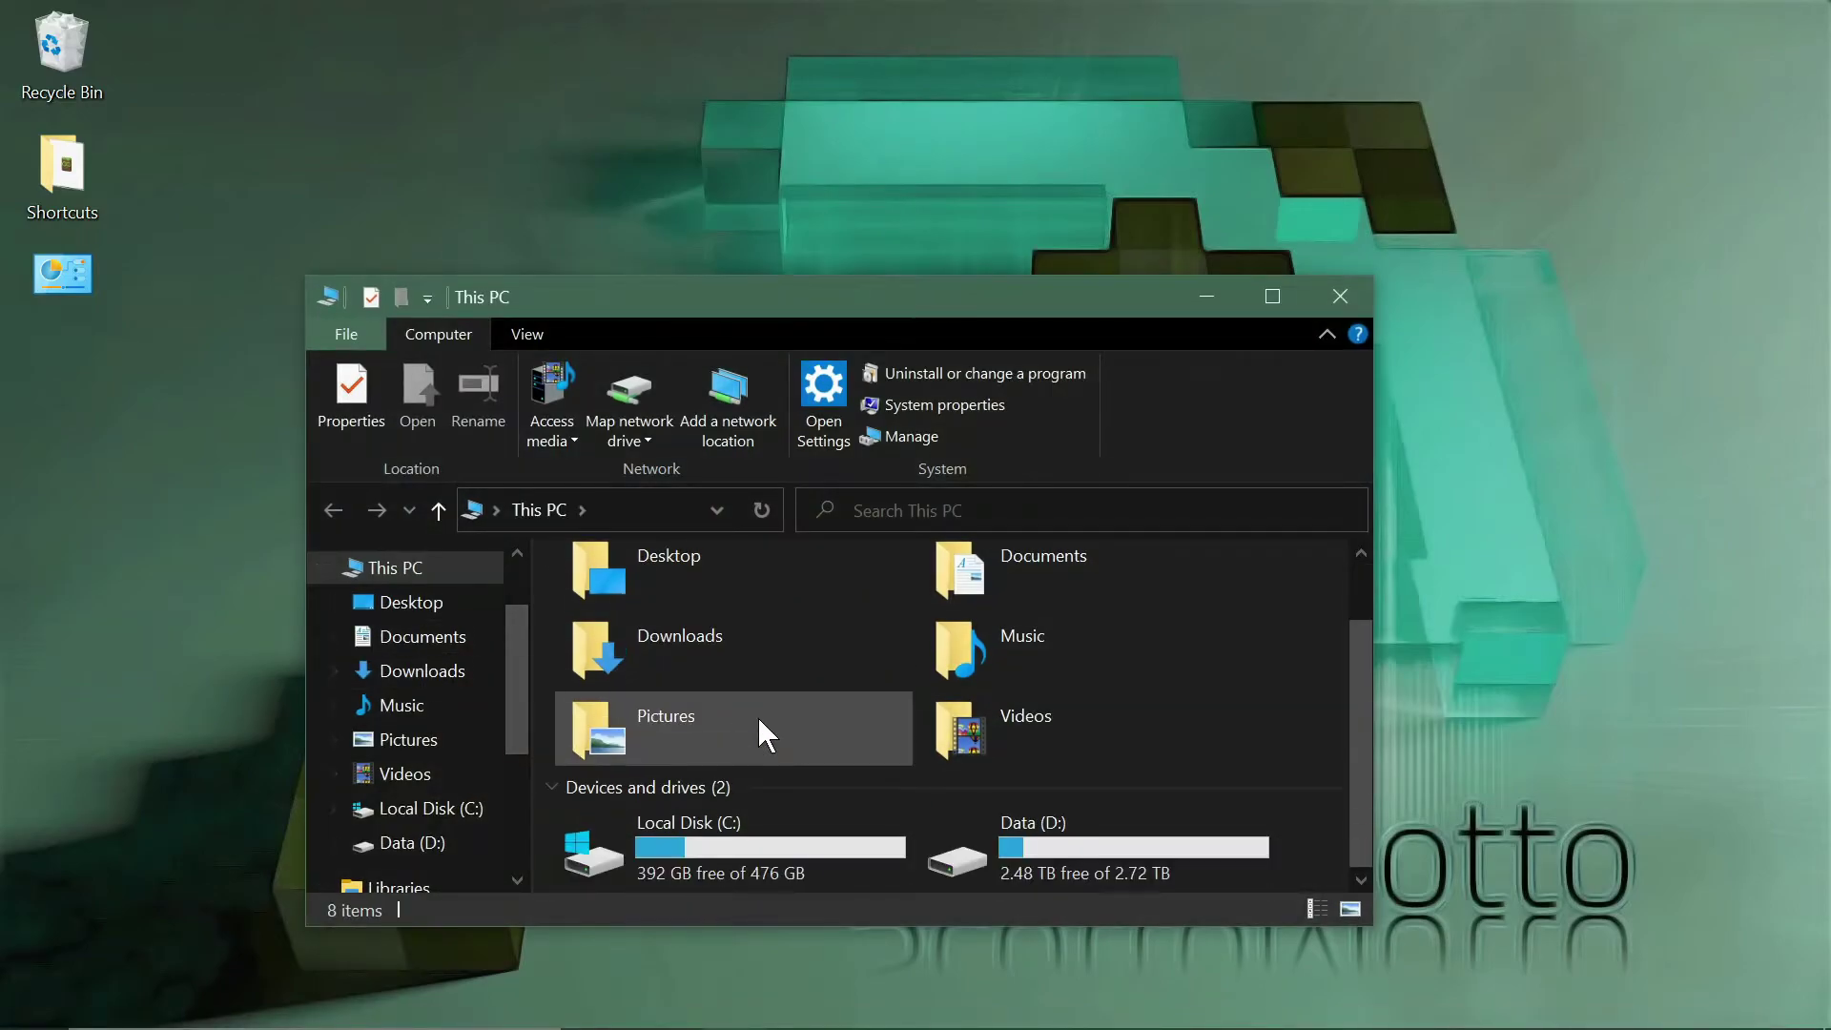
double_click(737, 867)
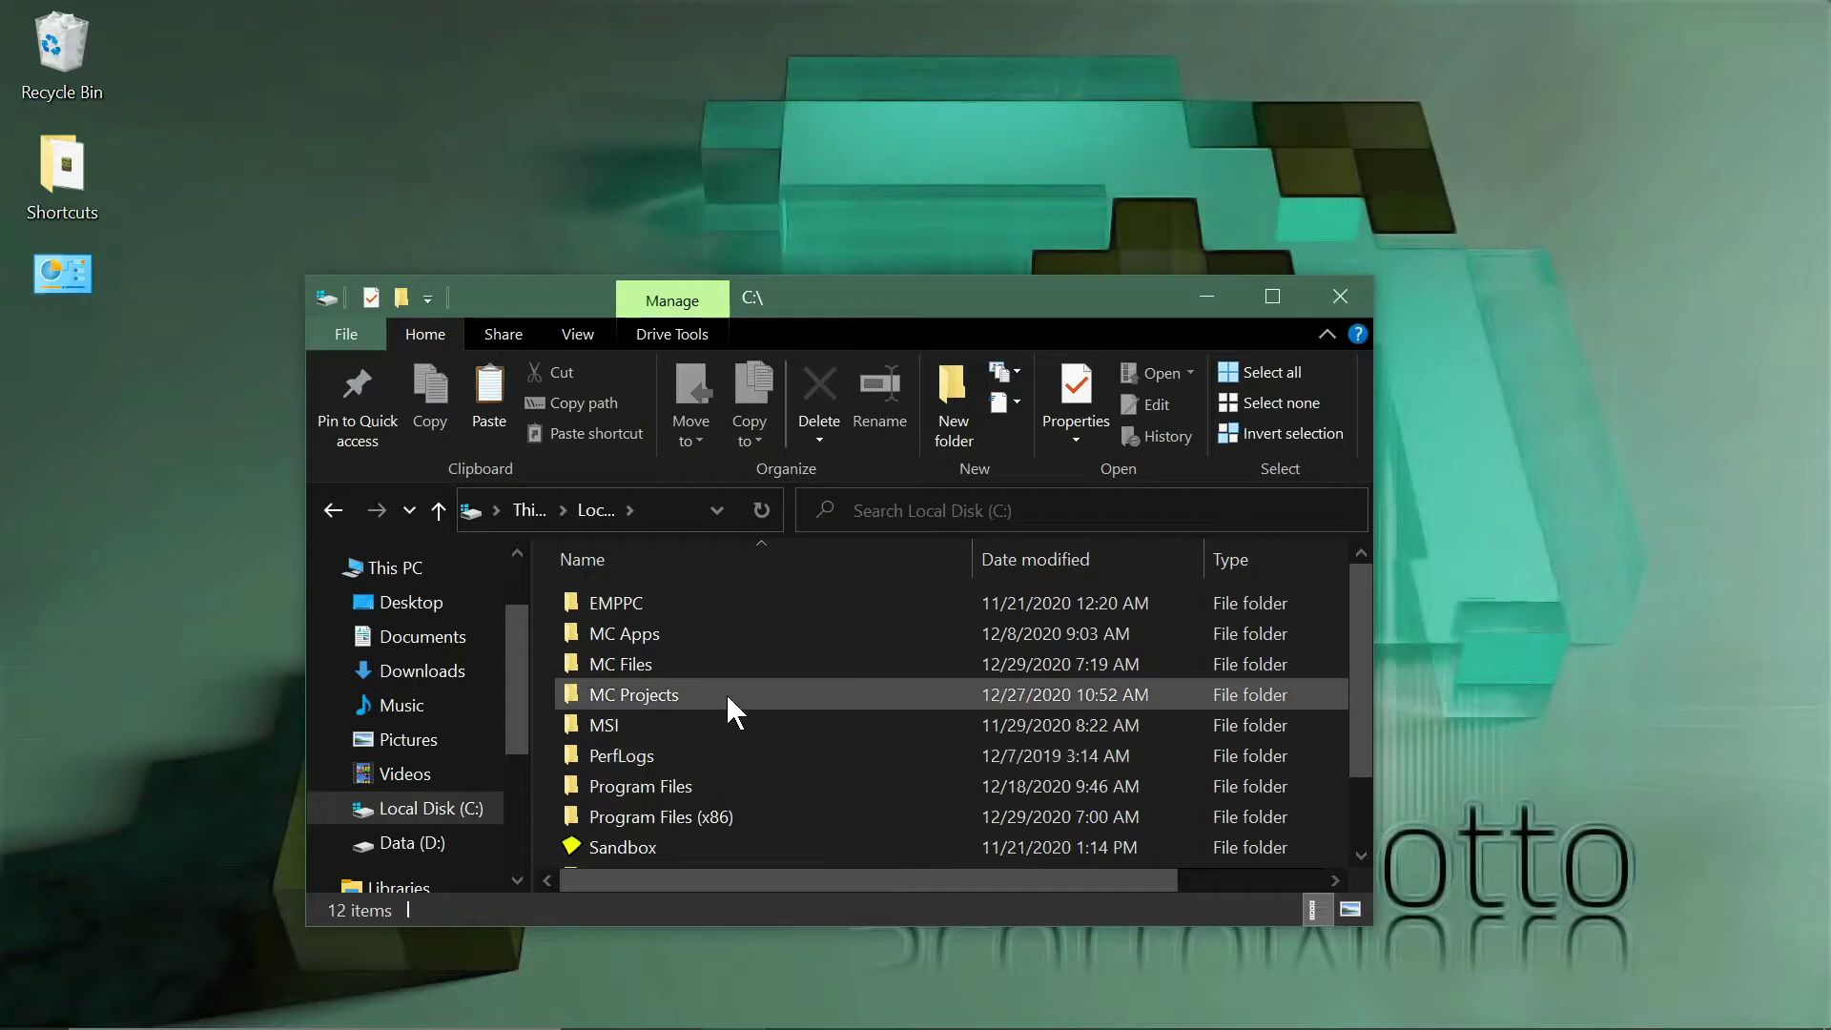
click(719, 644)
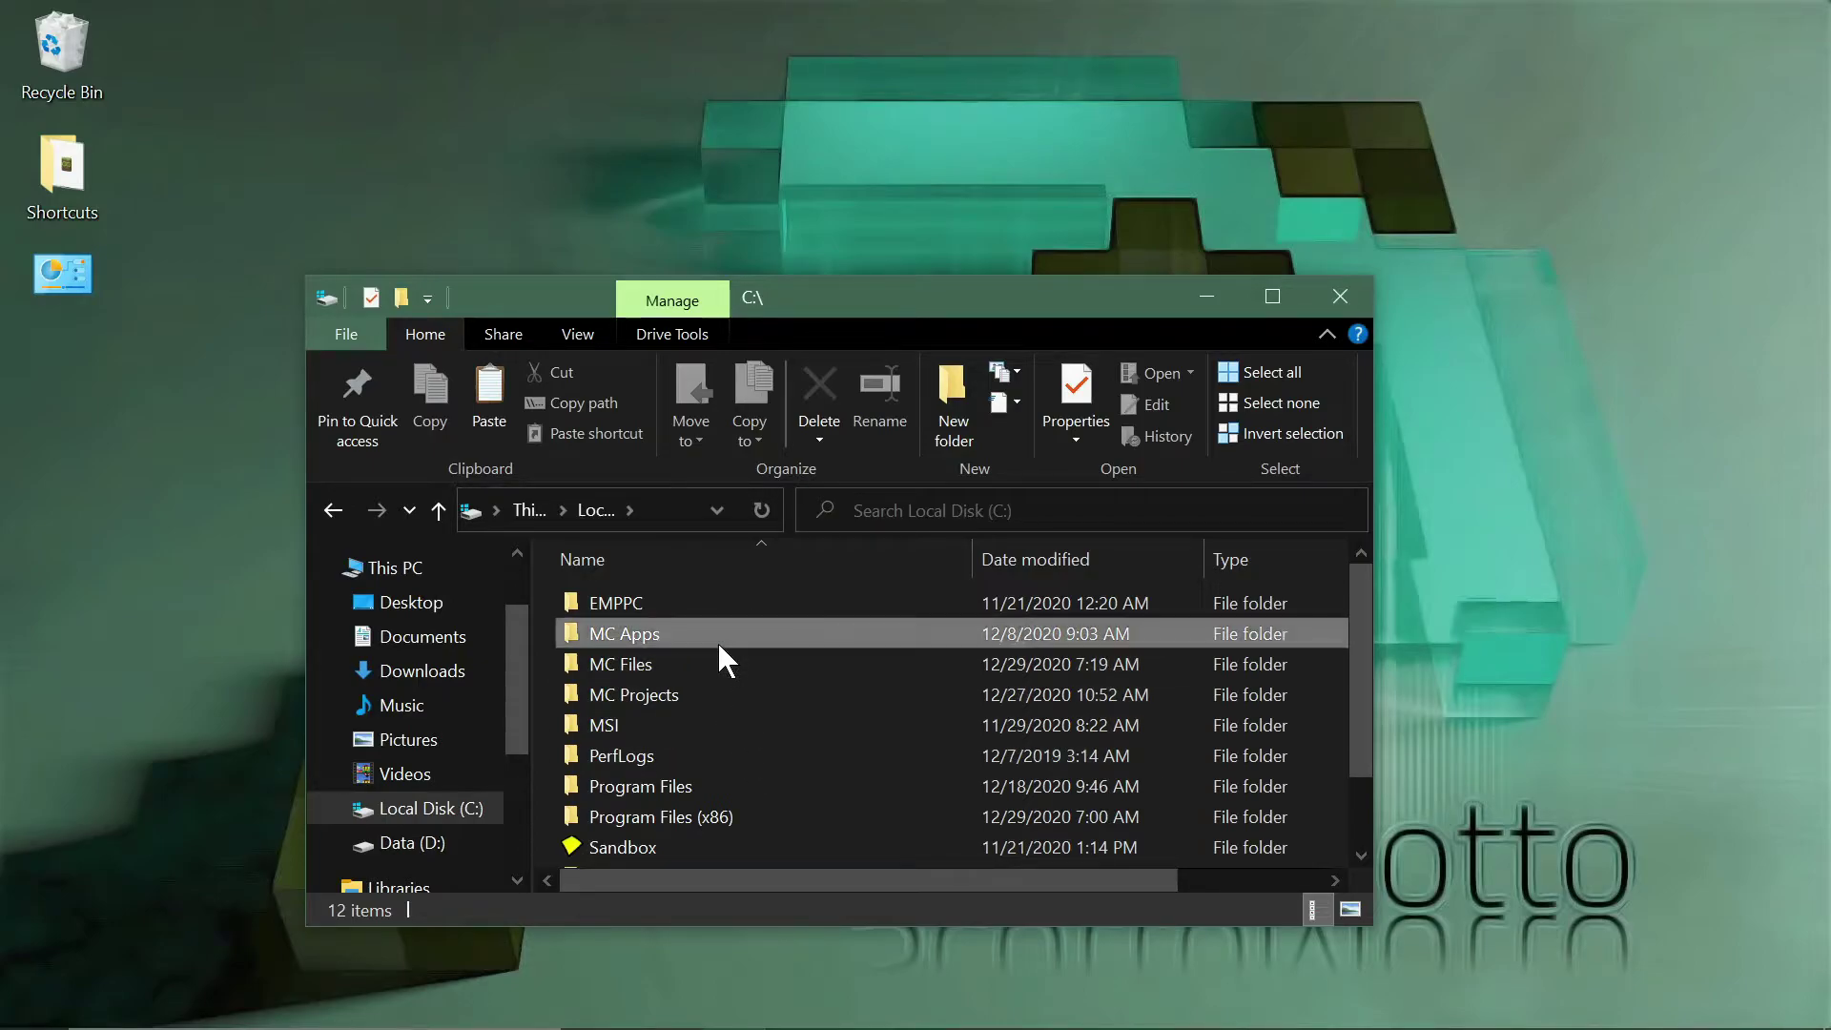
double_click(718, 641)
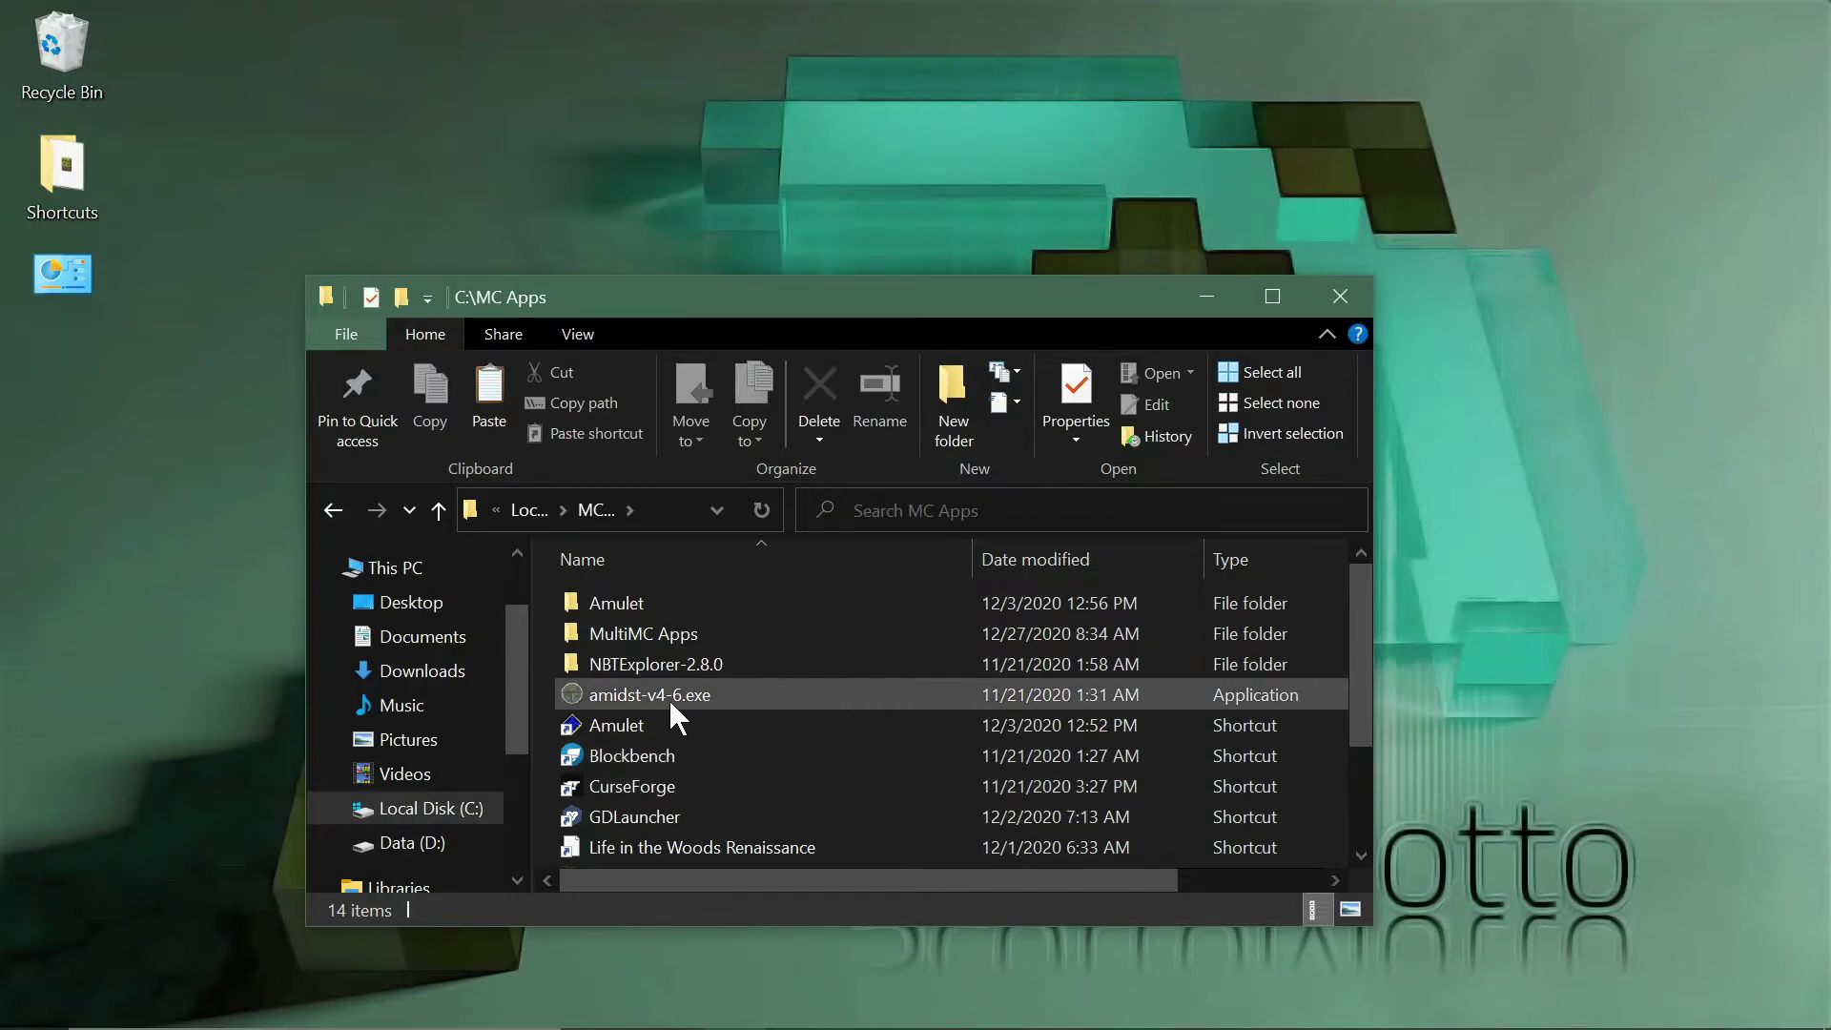
Open MultiMC Apps in a maximized window and inspect the MultiMC Clean folder's options.
double_click(688, 629)
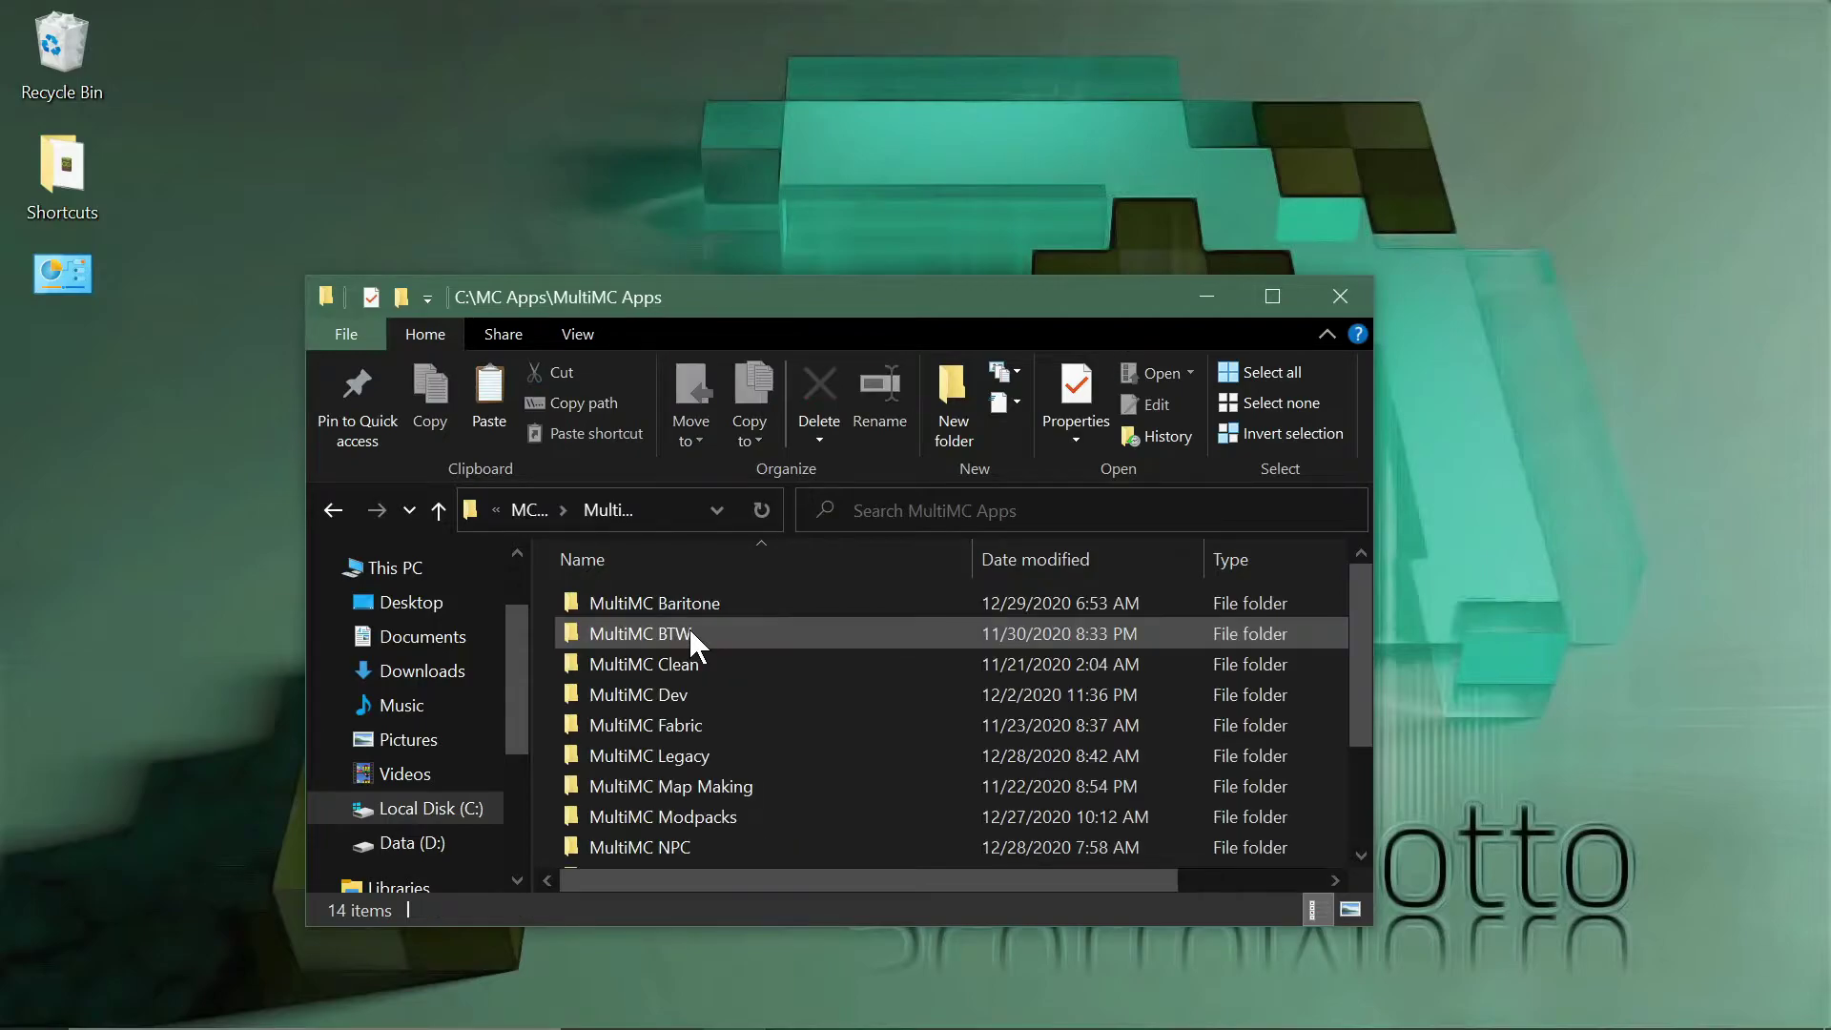
double_click(817, 292)
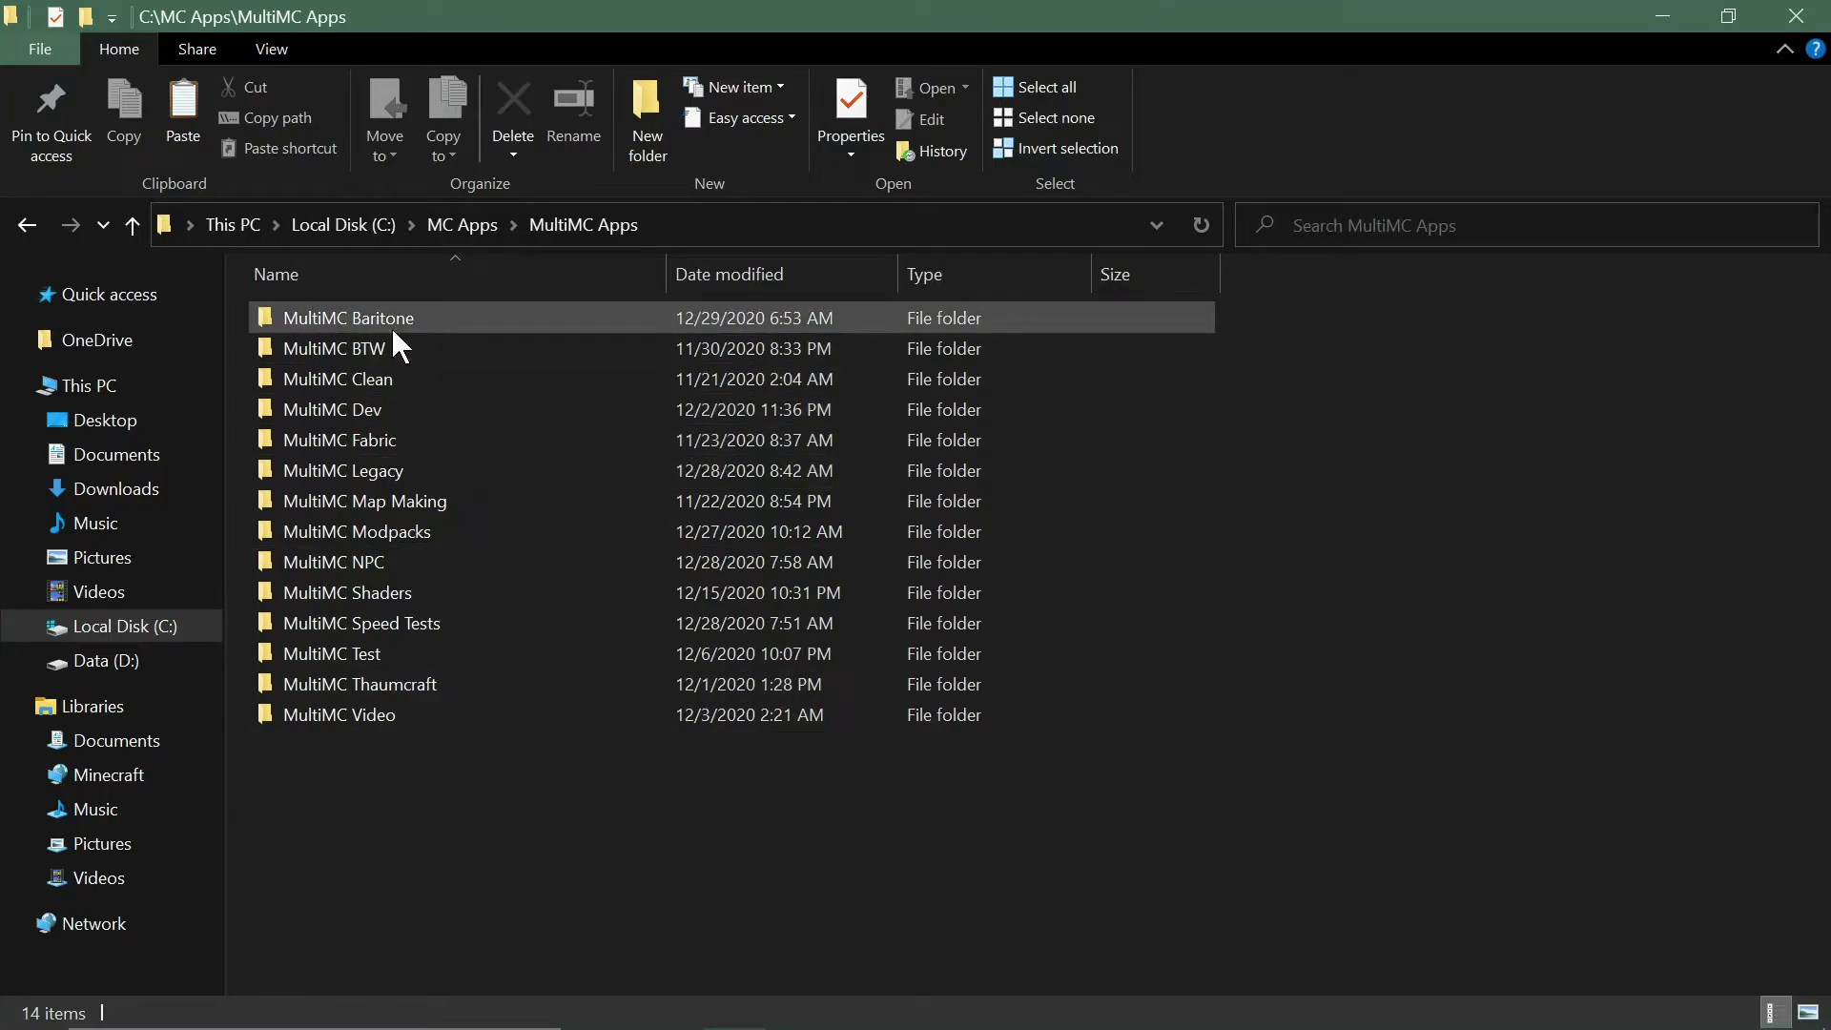
mouse_move(416, 347)
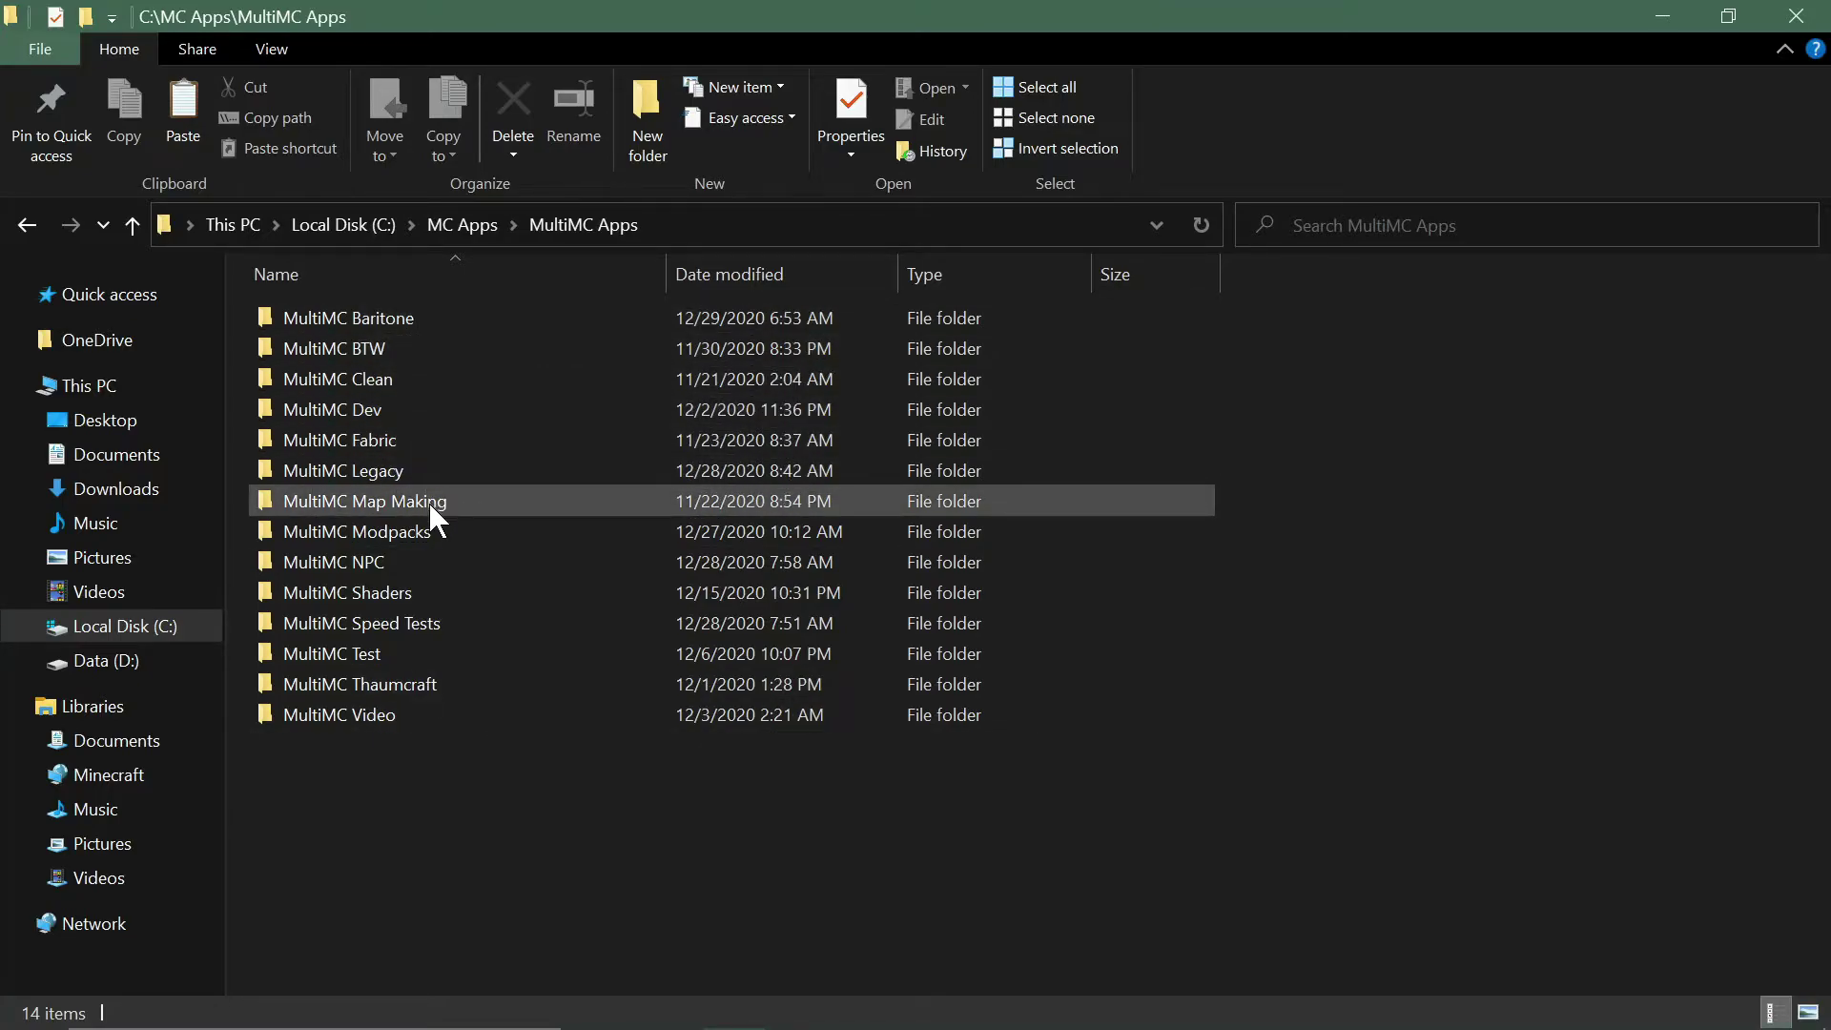
click(416, 383)
right_click(416, 383)
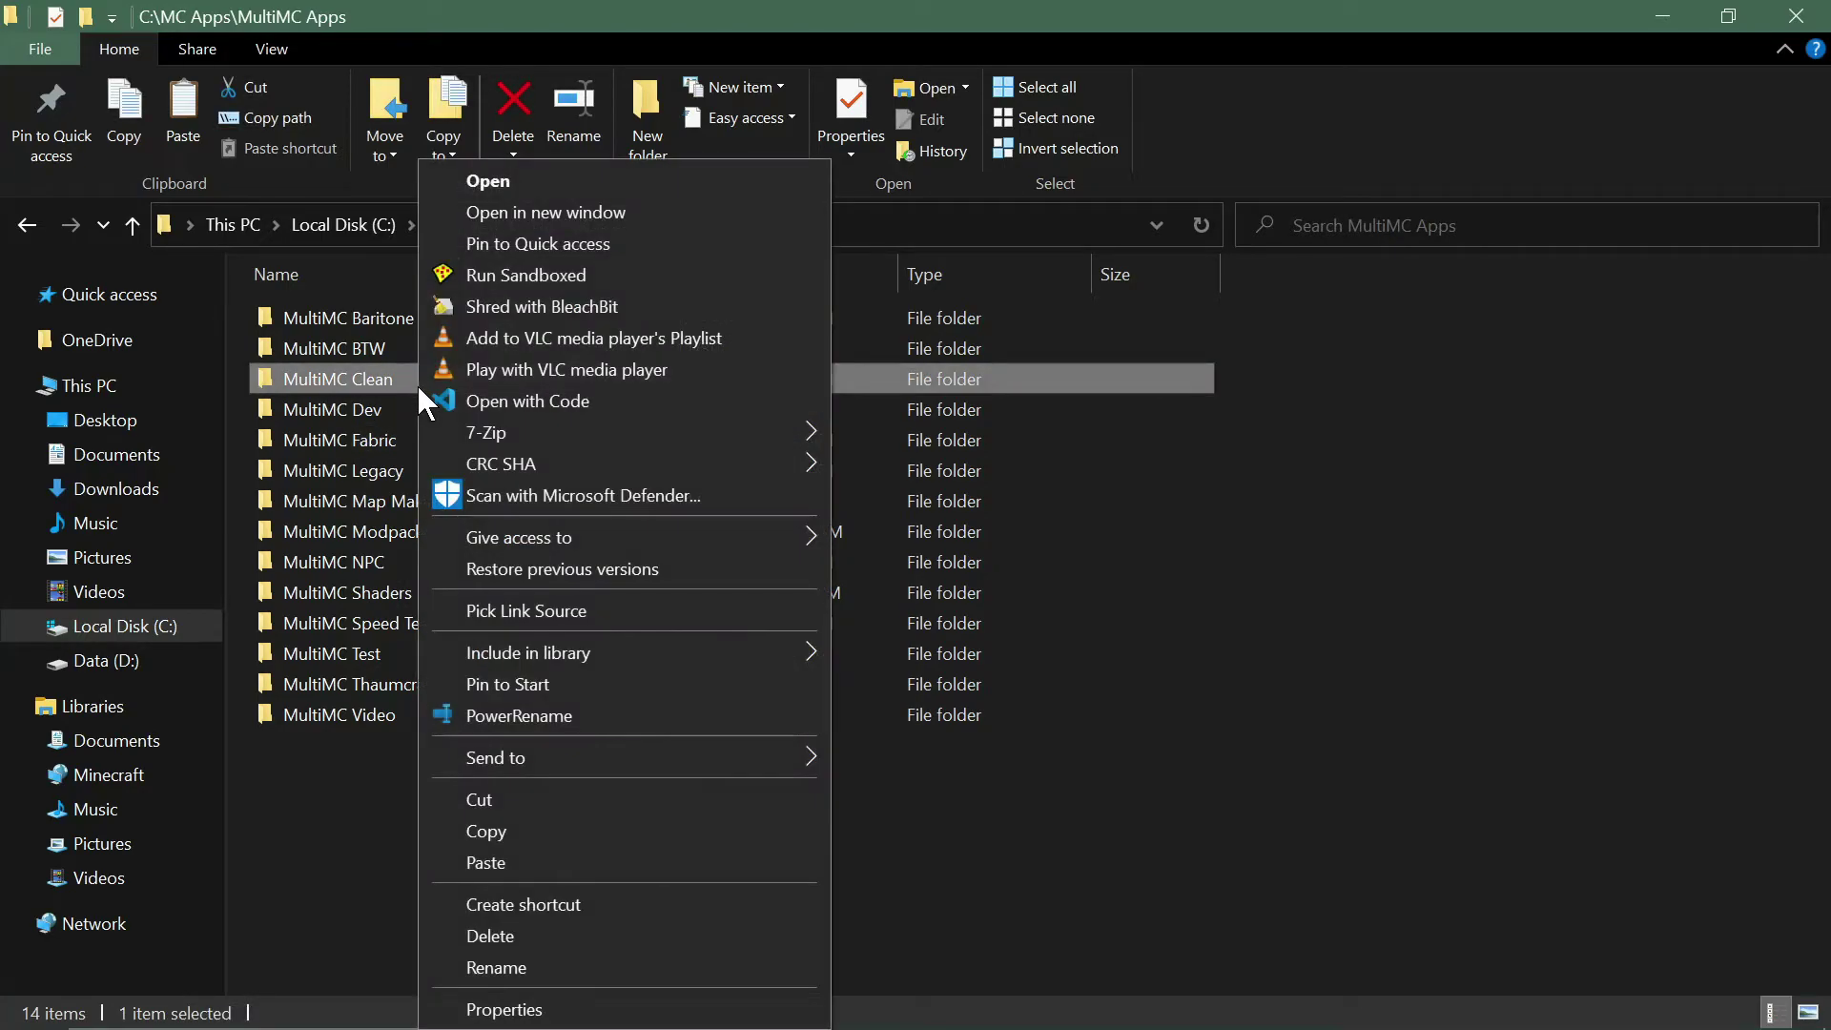
click(358, 850)
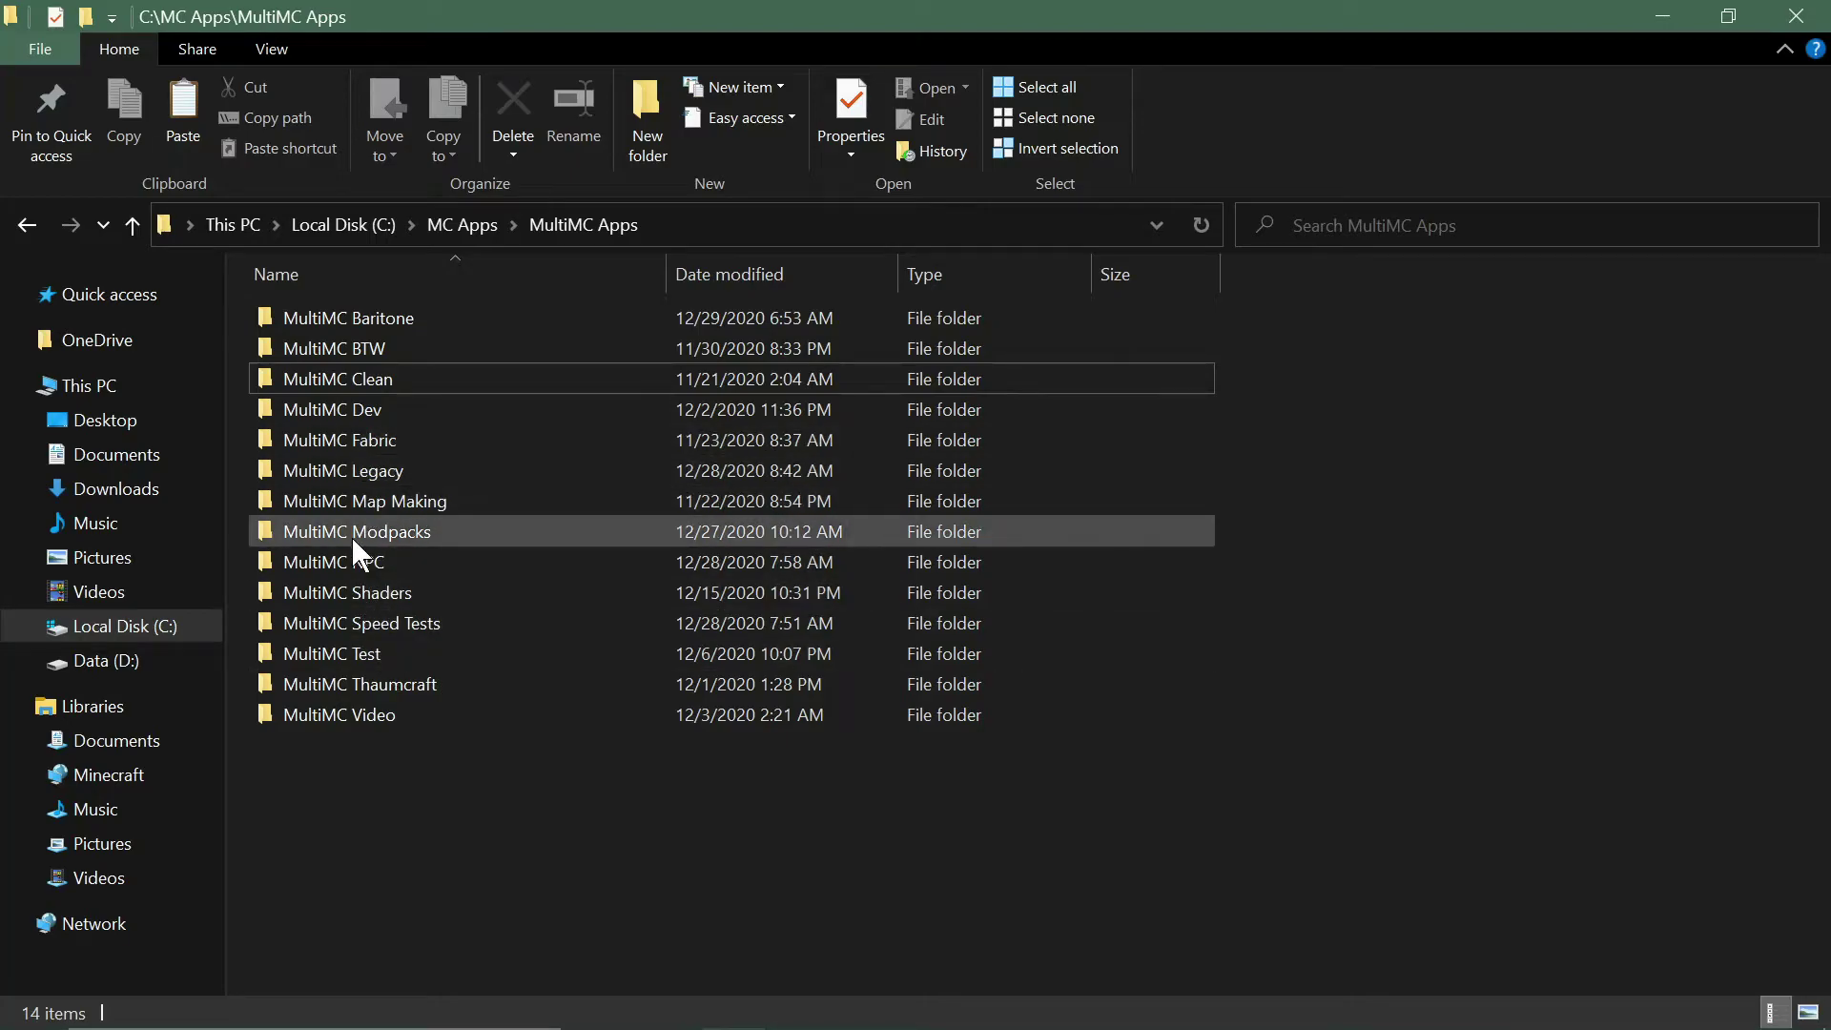
Look through MultiMC Legacy and MultiMC Modpacks, then paste the cut MultiMC folder into MultiMC Apps.
double_click(348, 472)
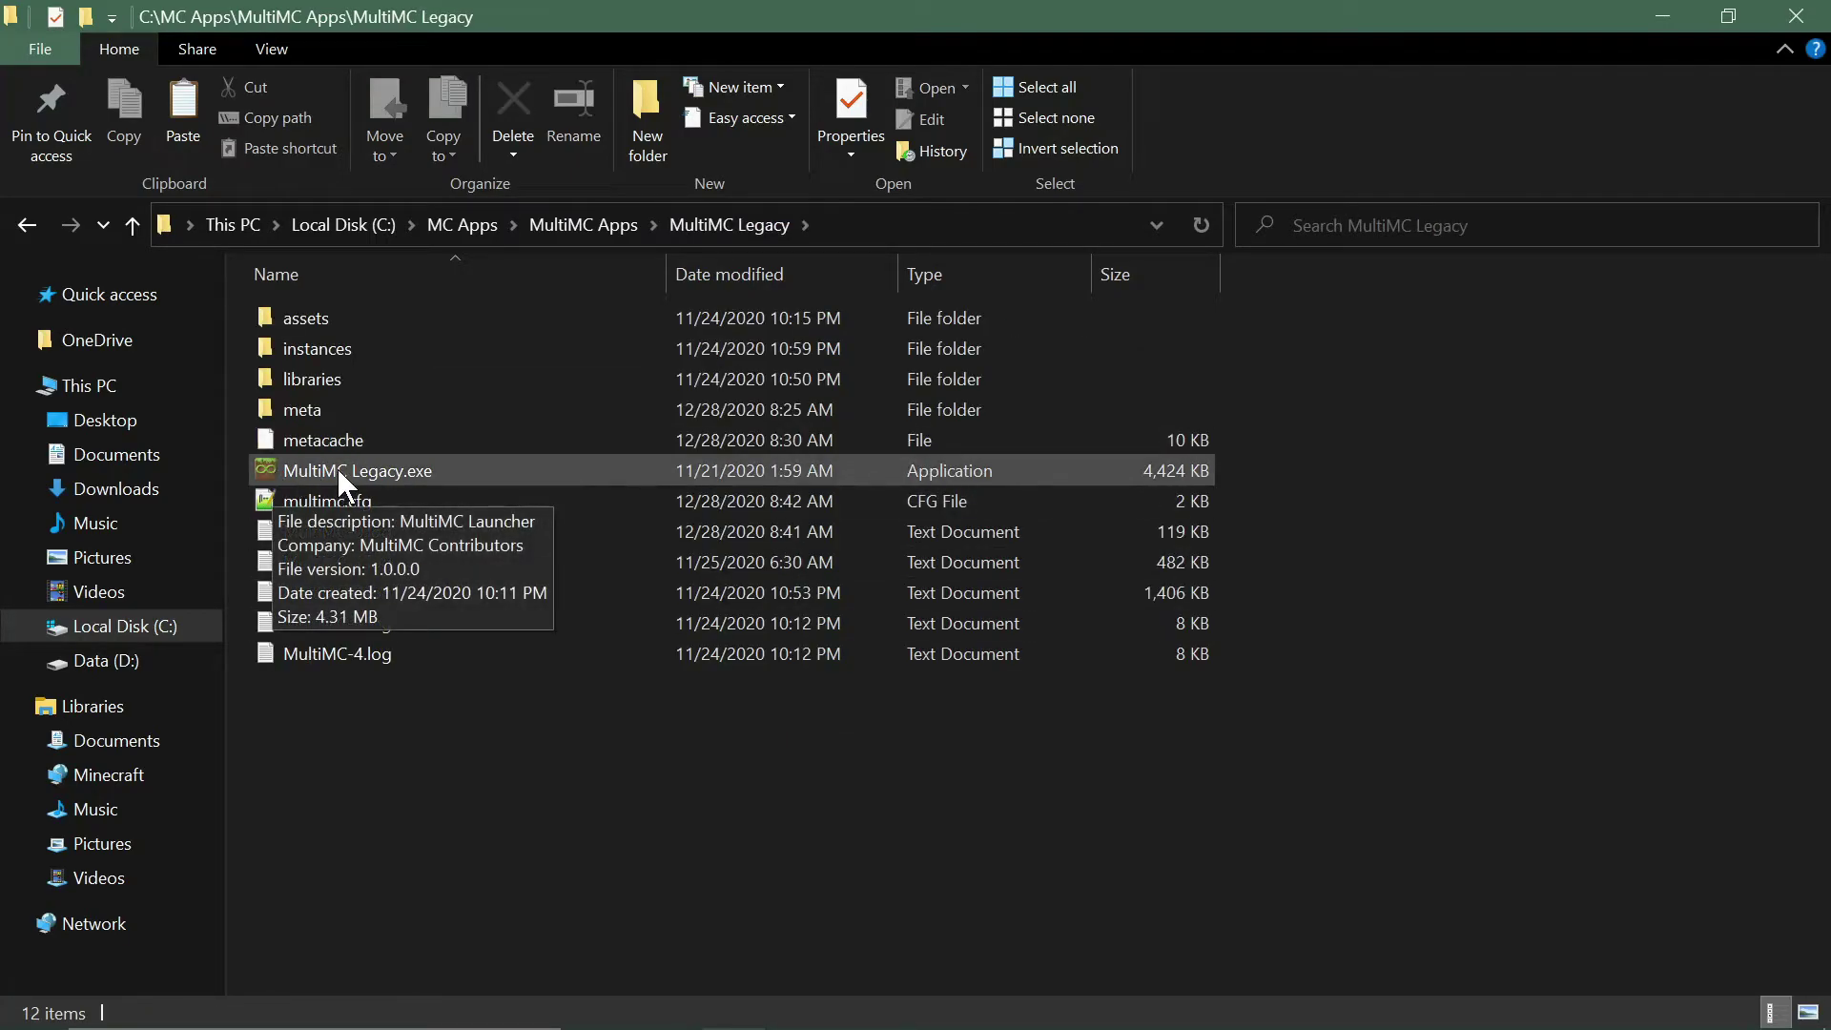
click(132, 225)
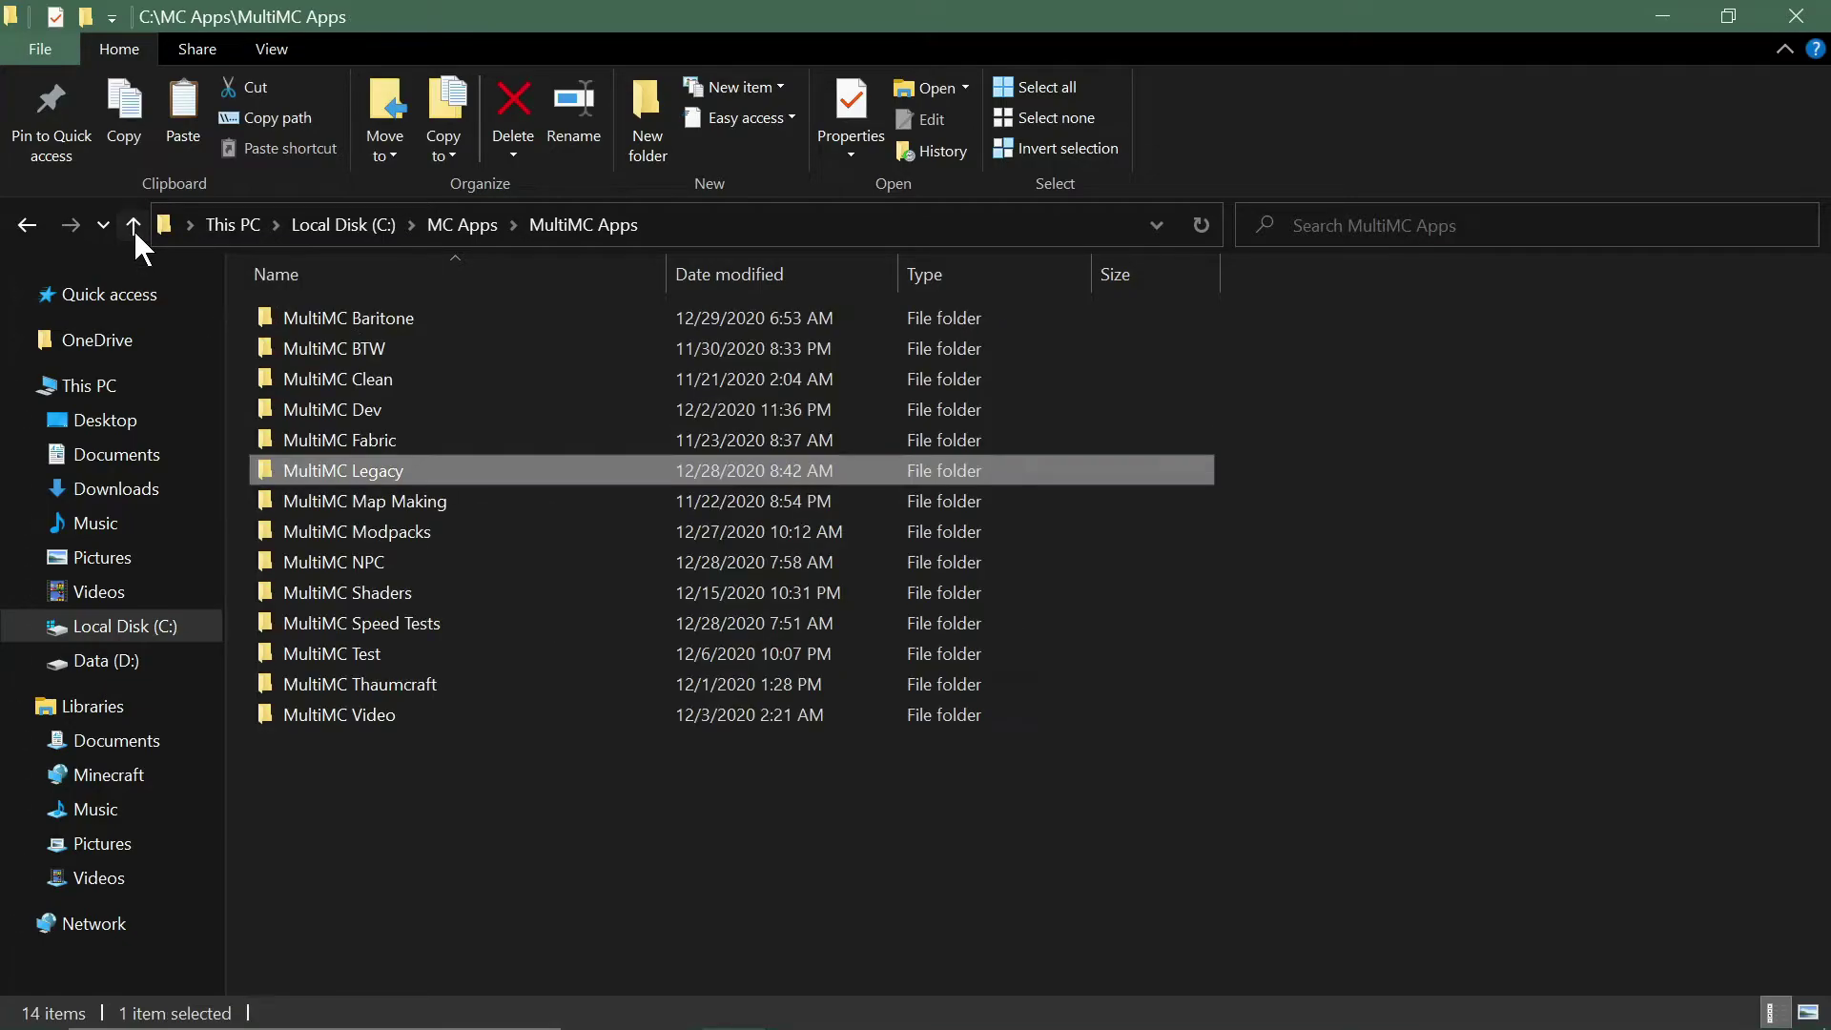
double_click(327, 540)
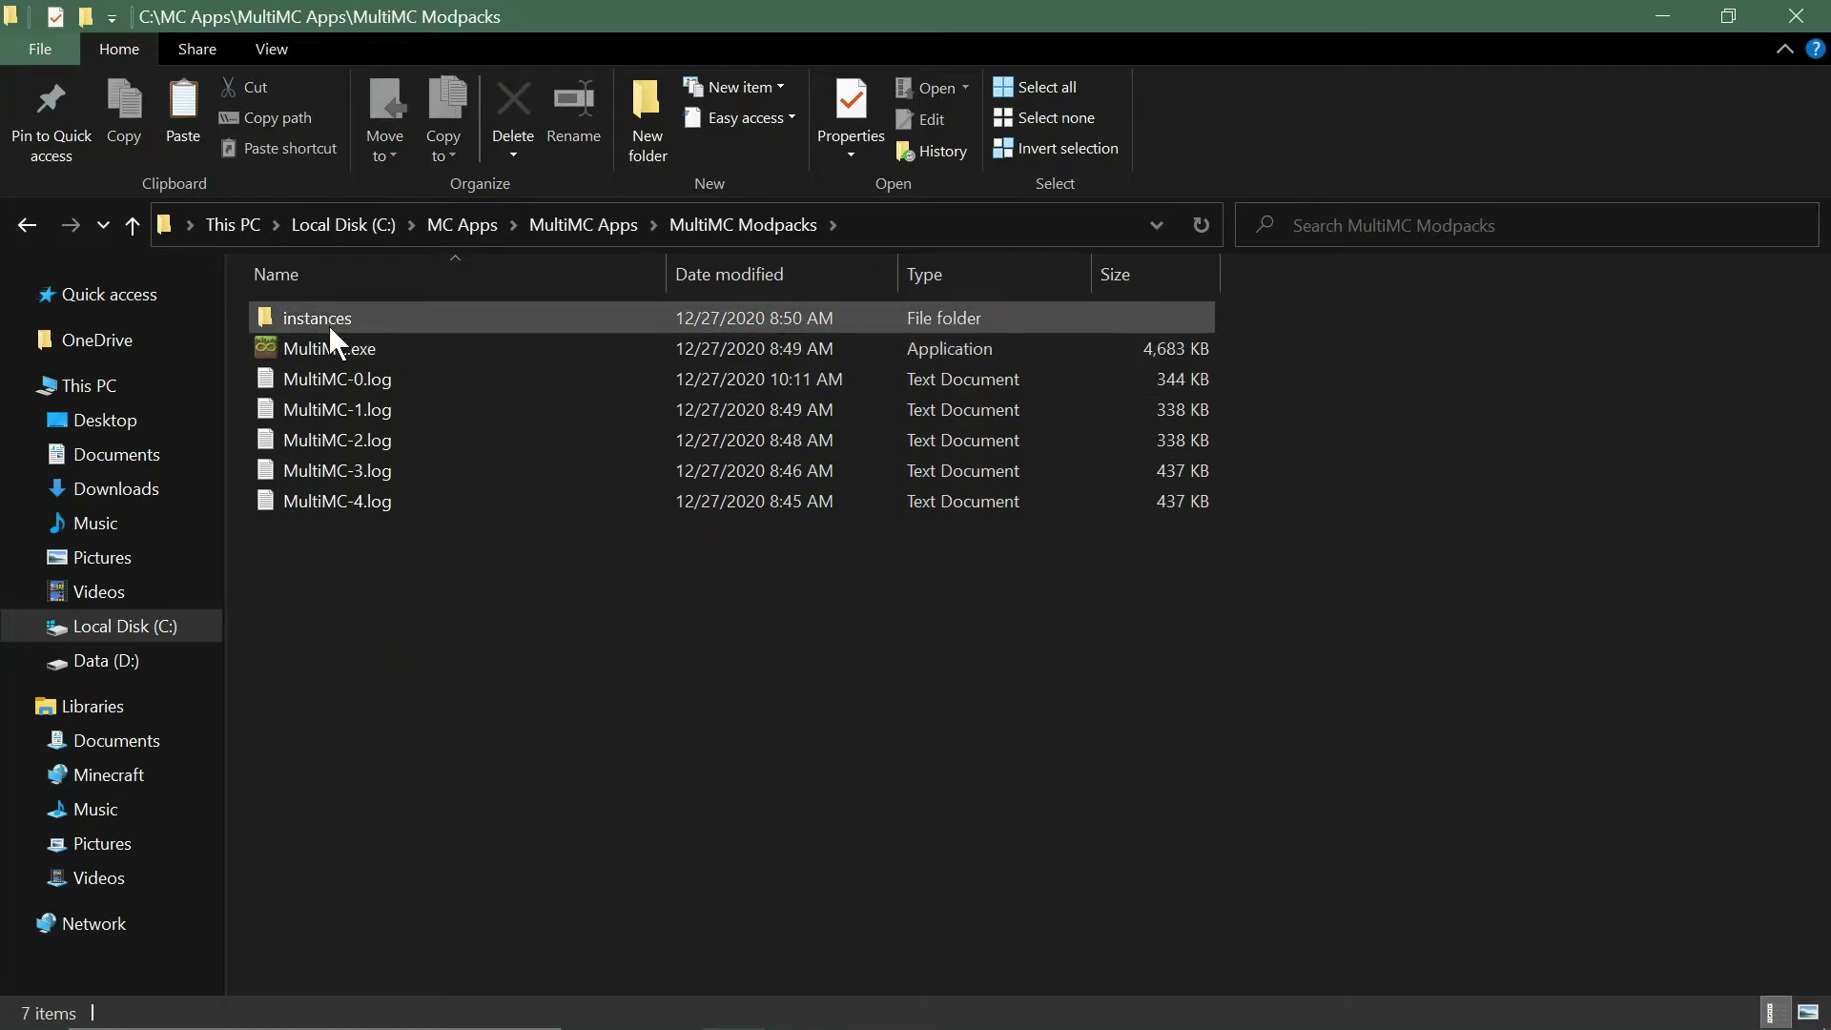
click(137, 225)
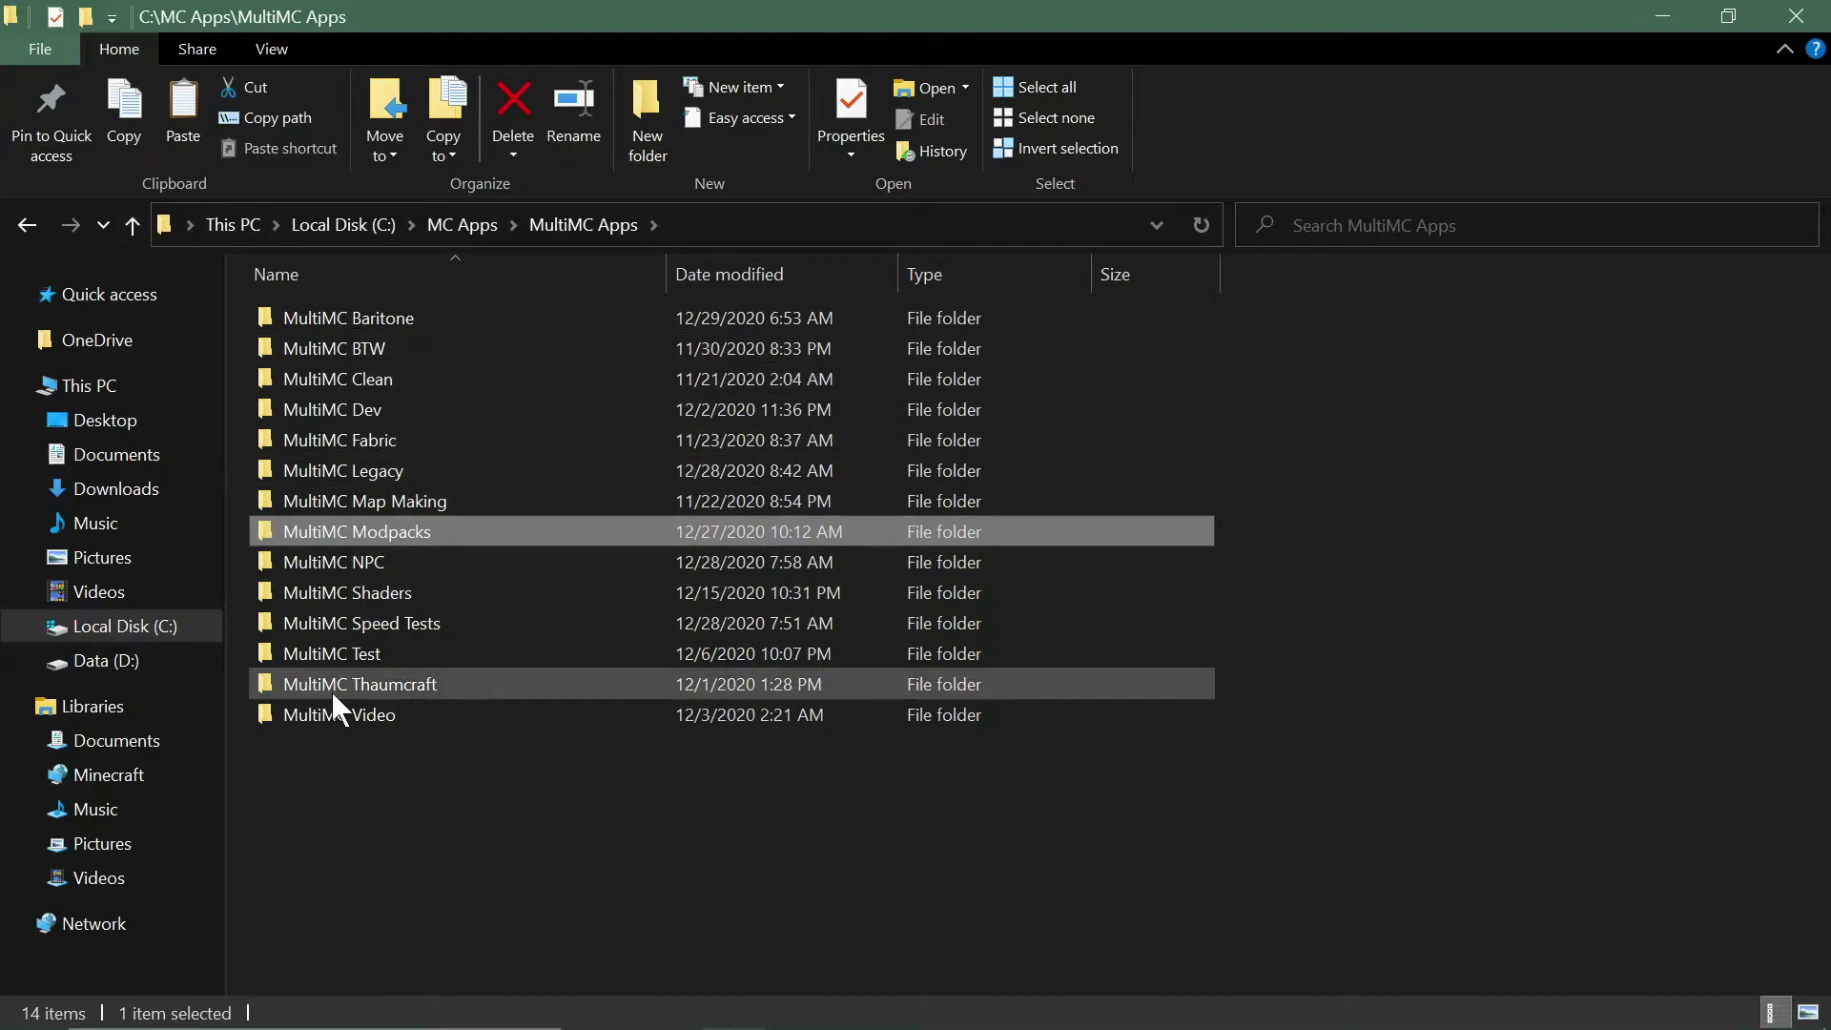
click(347, 797)
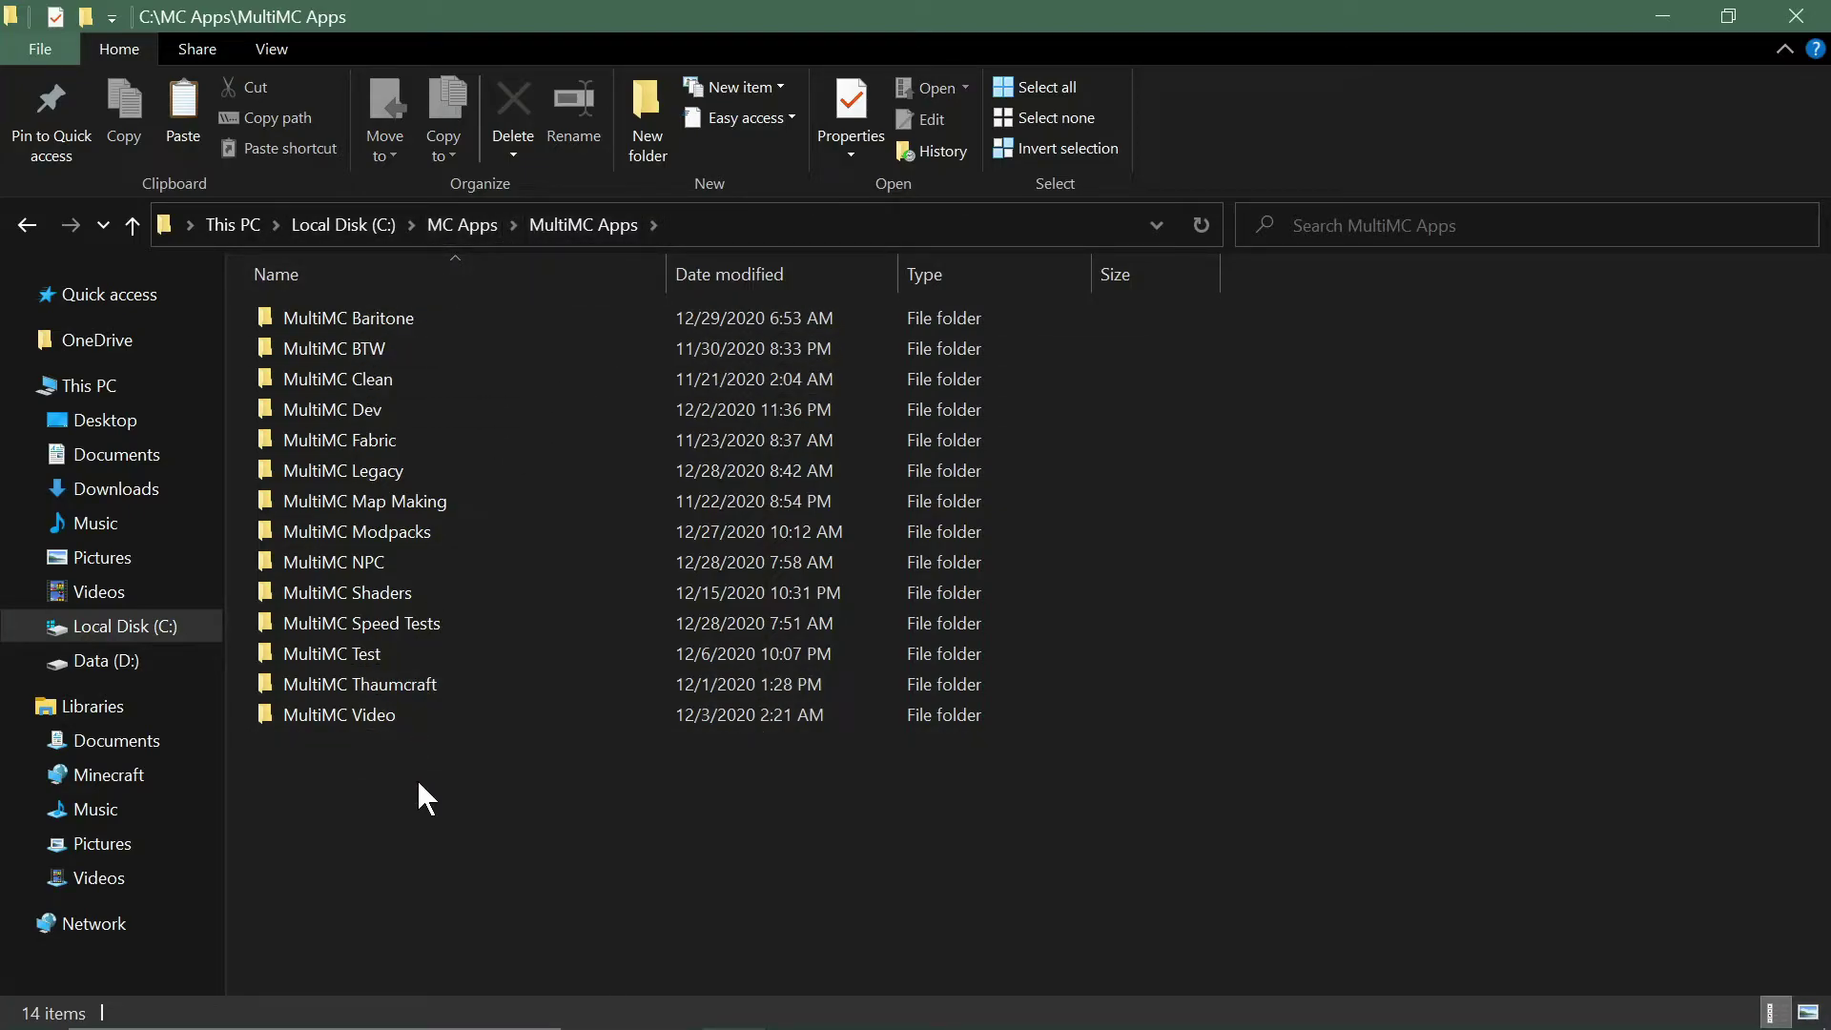
key(ctrl+v)
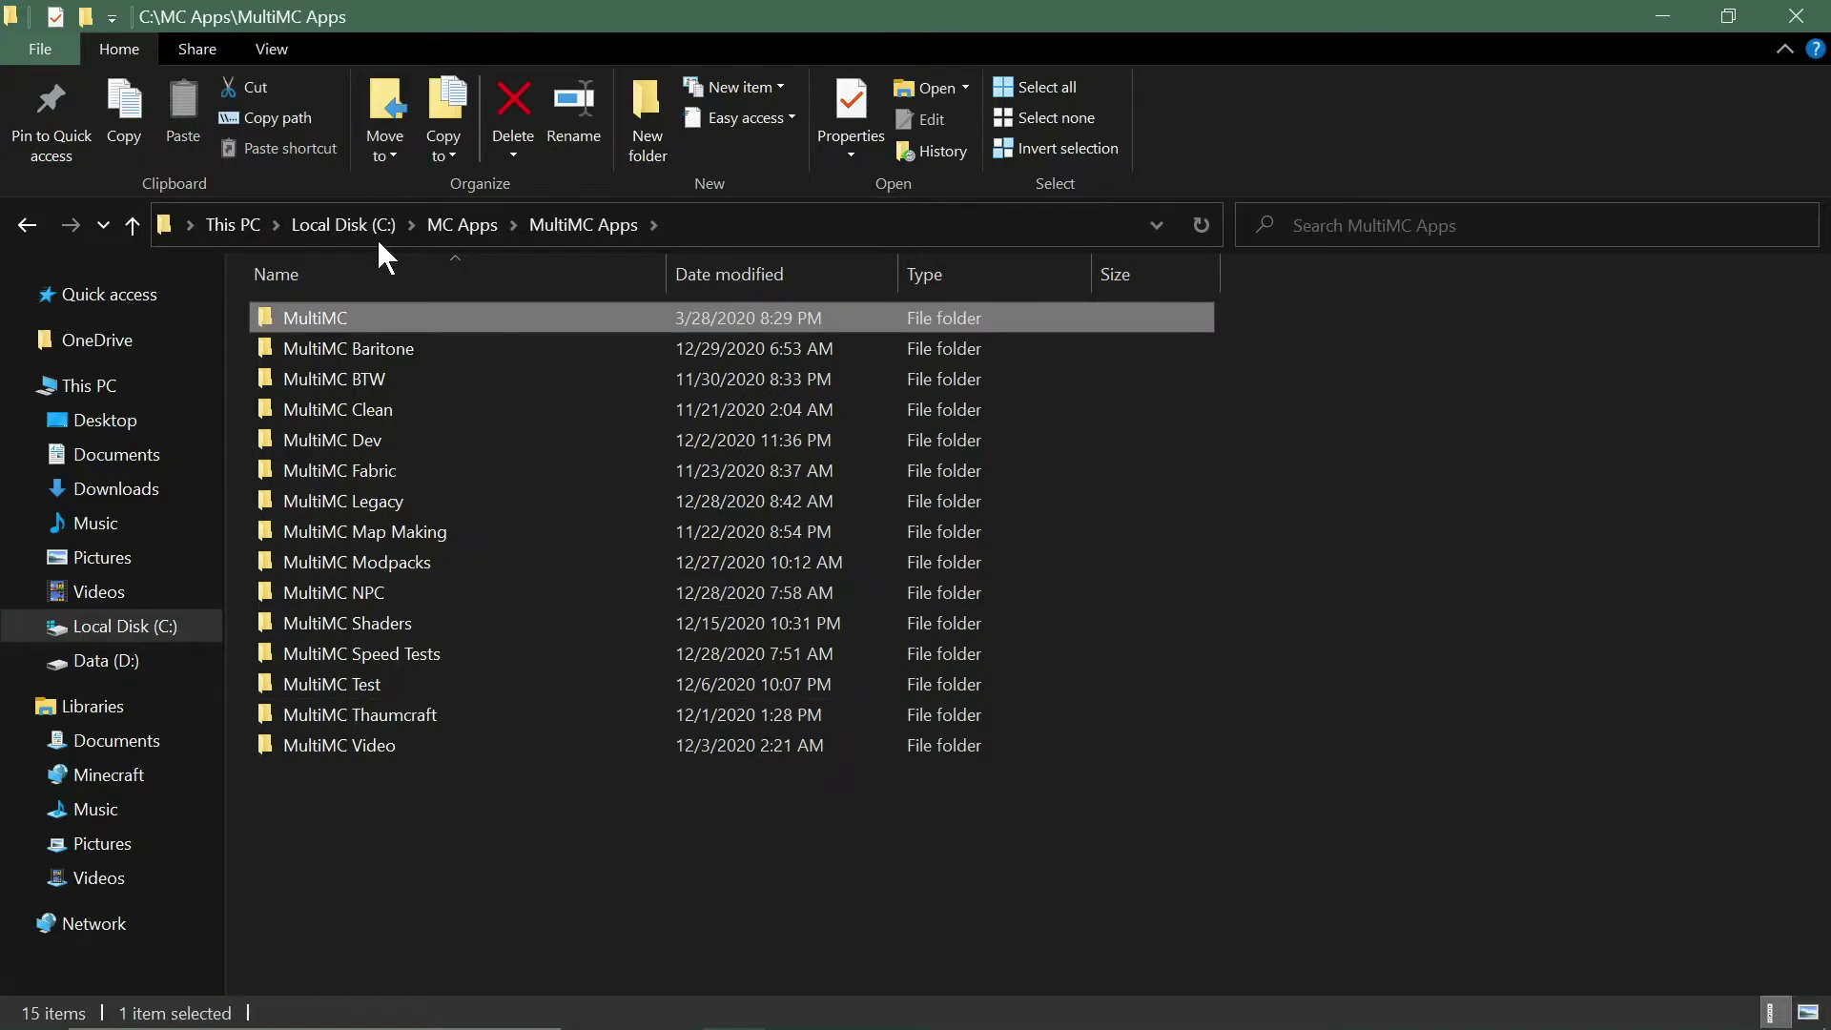
mouse_move(362, 322)
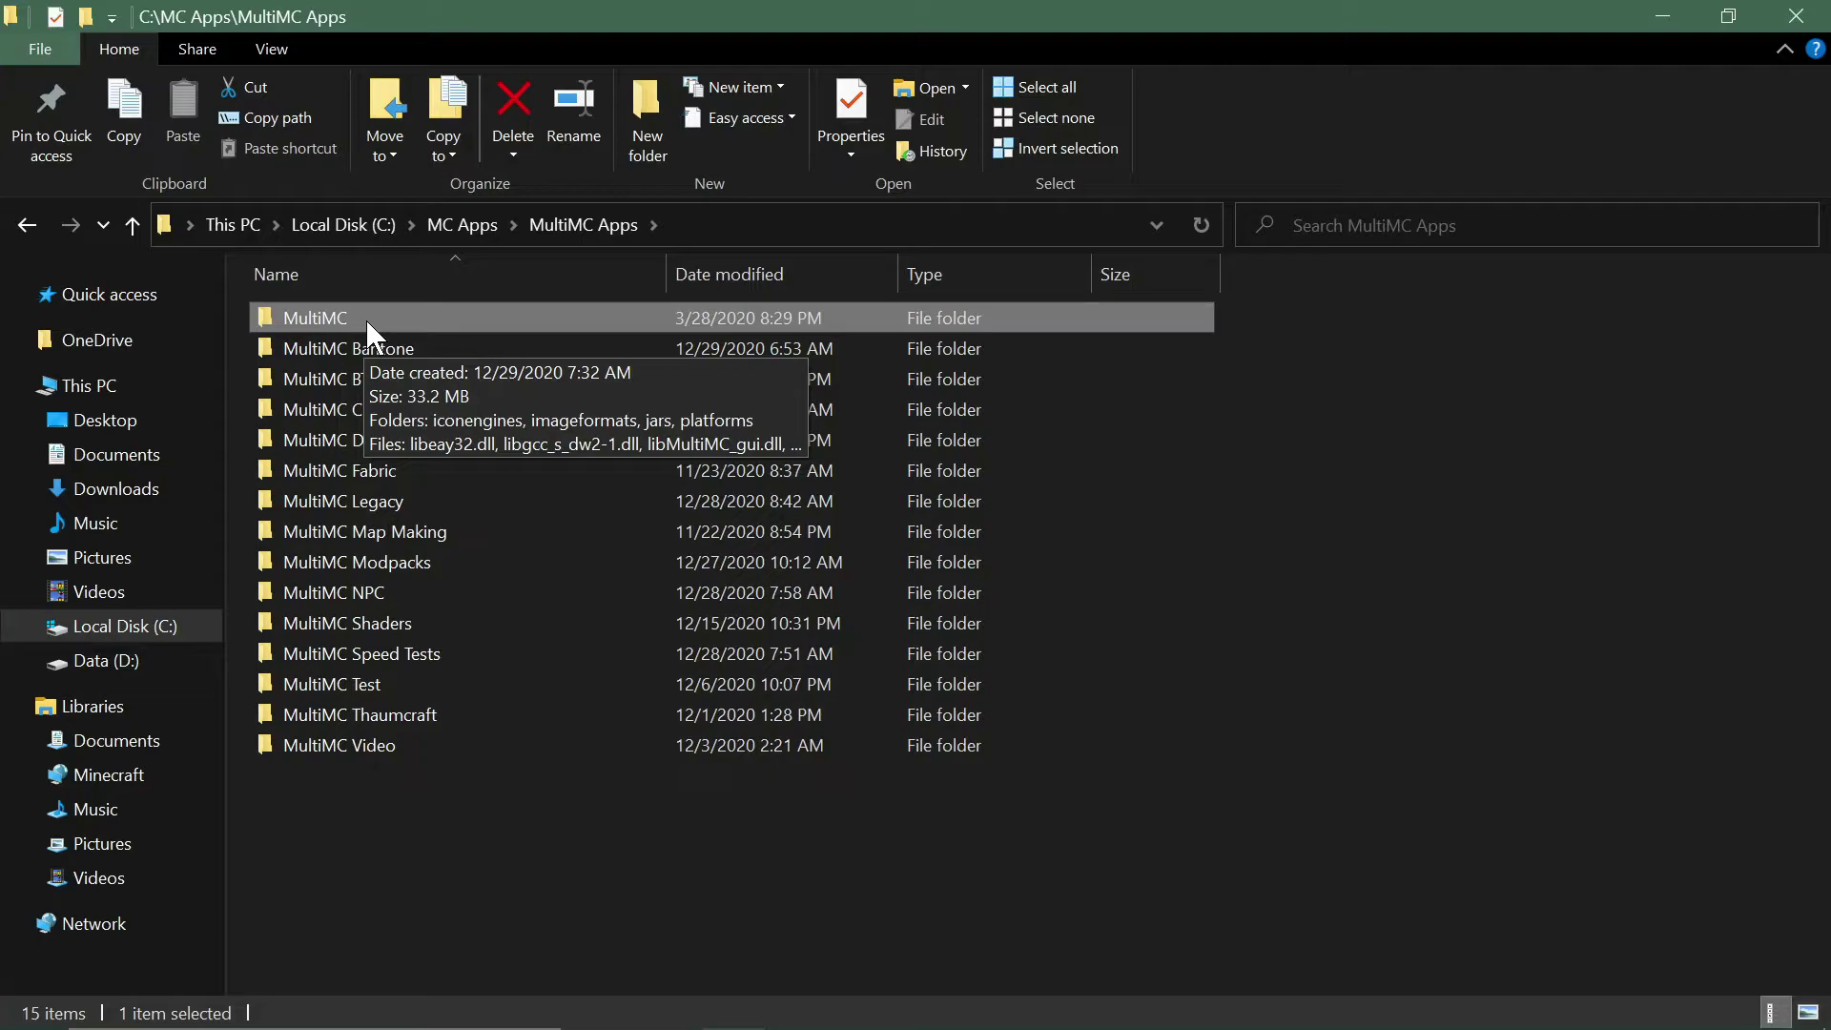
Open the pasted MultiMC folder, scroll through its 26 items, and select iconengines.
double_click(365, 319)
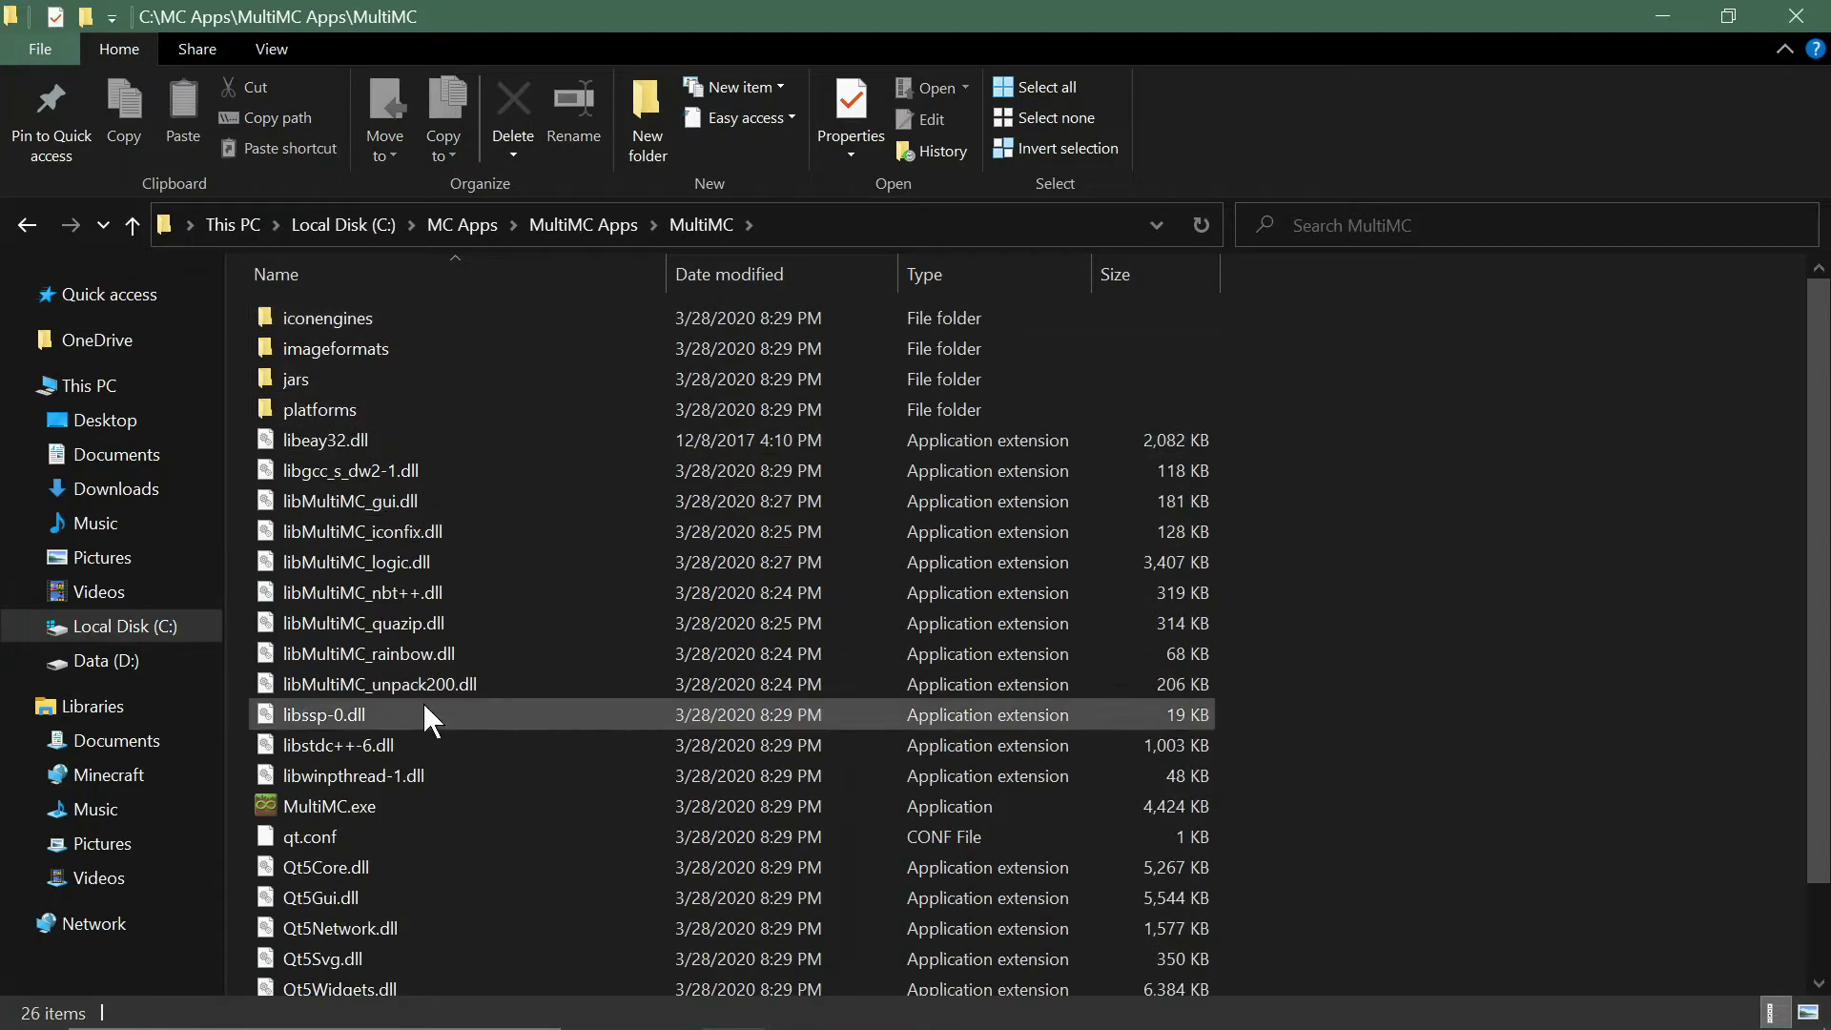
scroll(431, 692, down, 2)
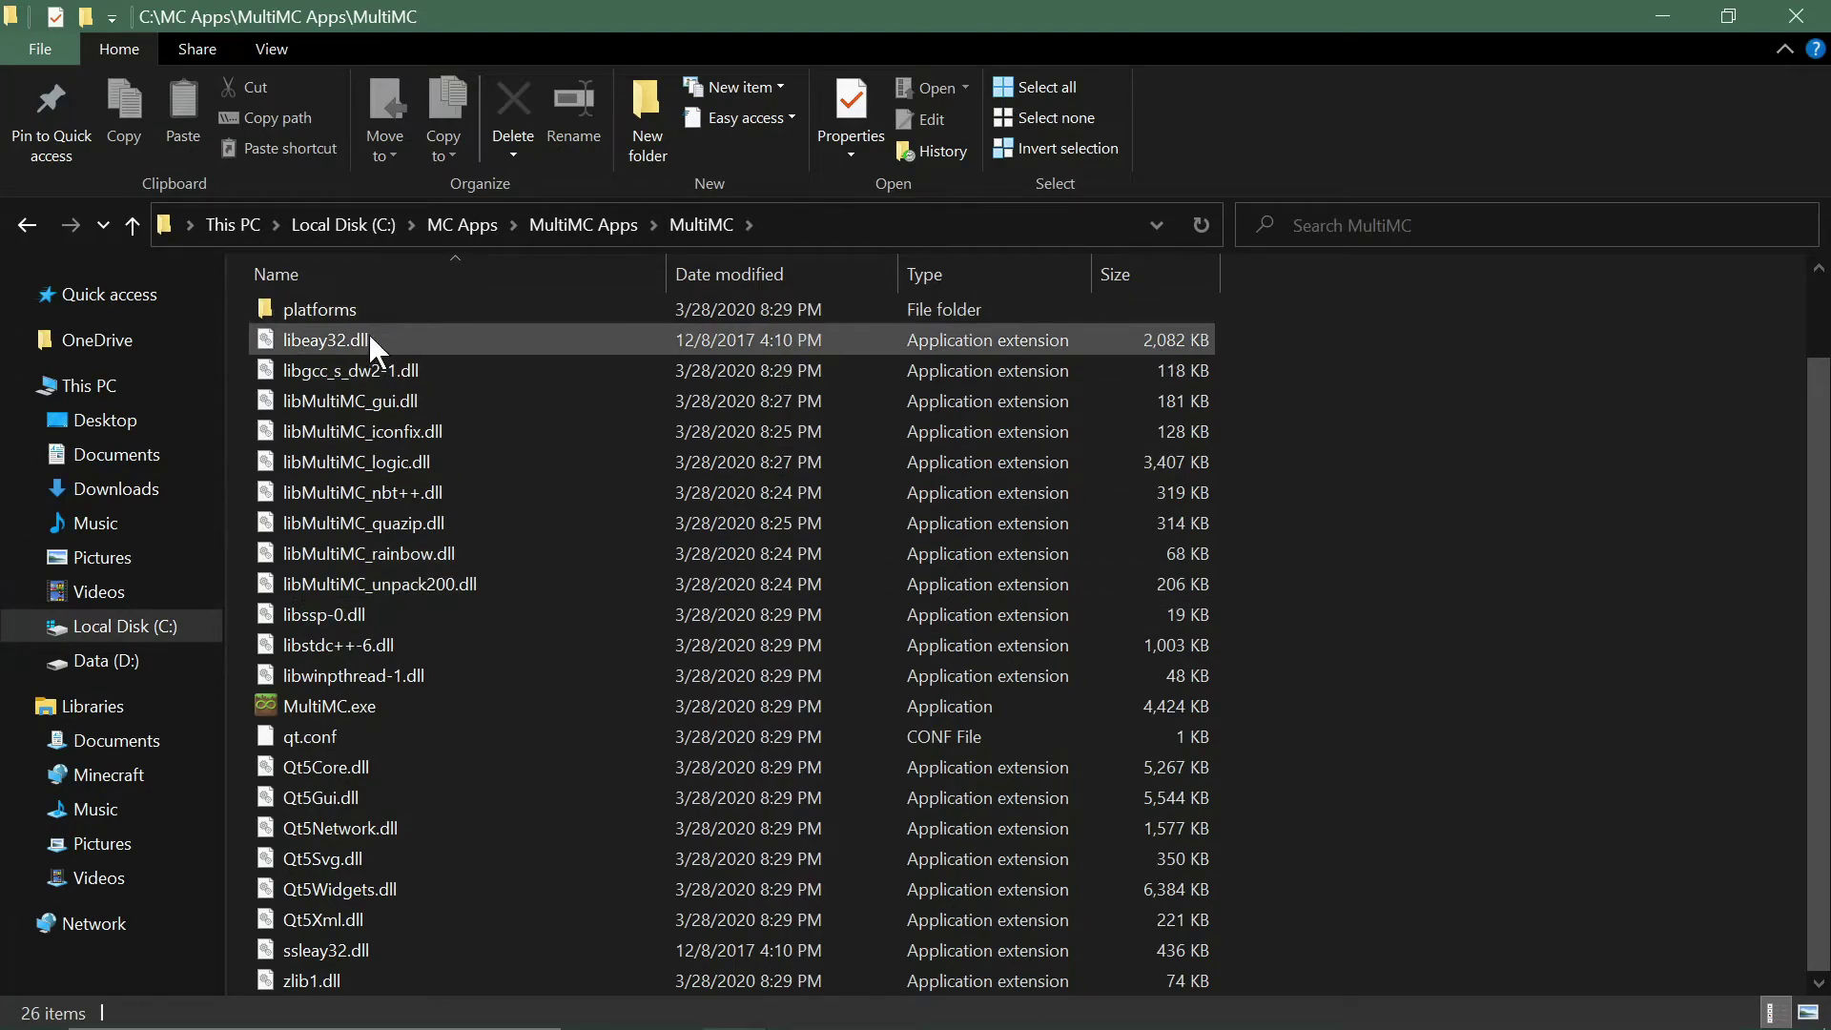
scroll(456, 532, up, 1)
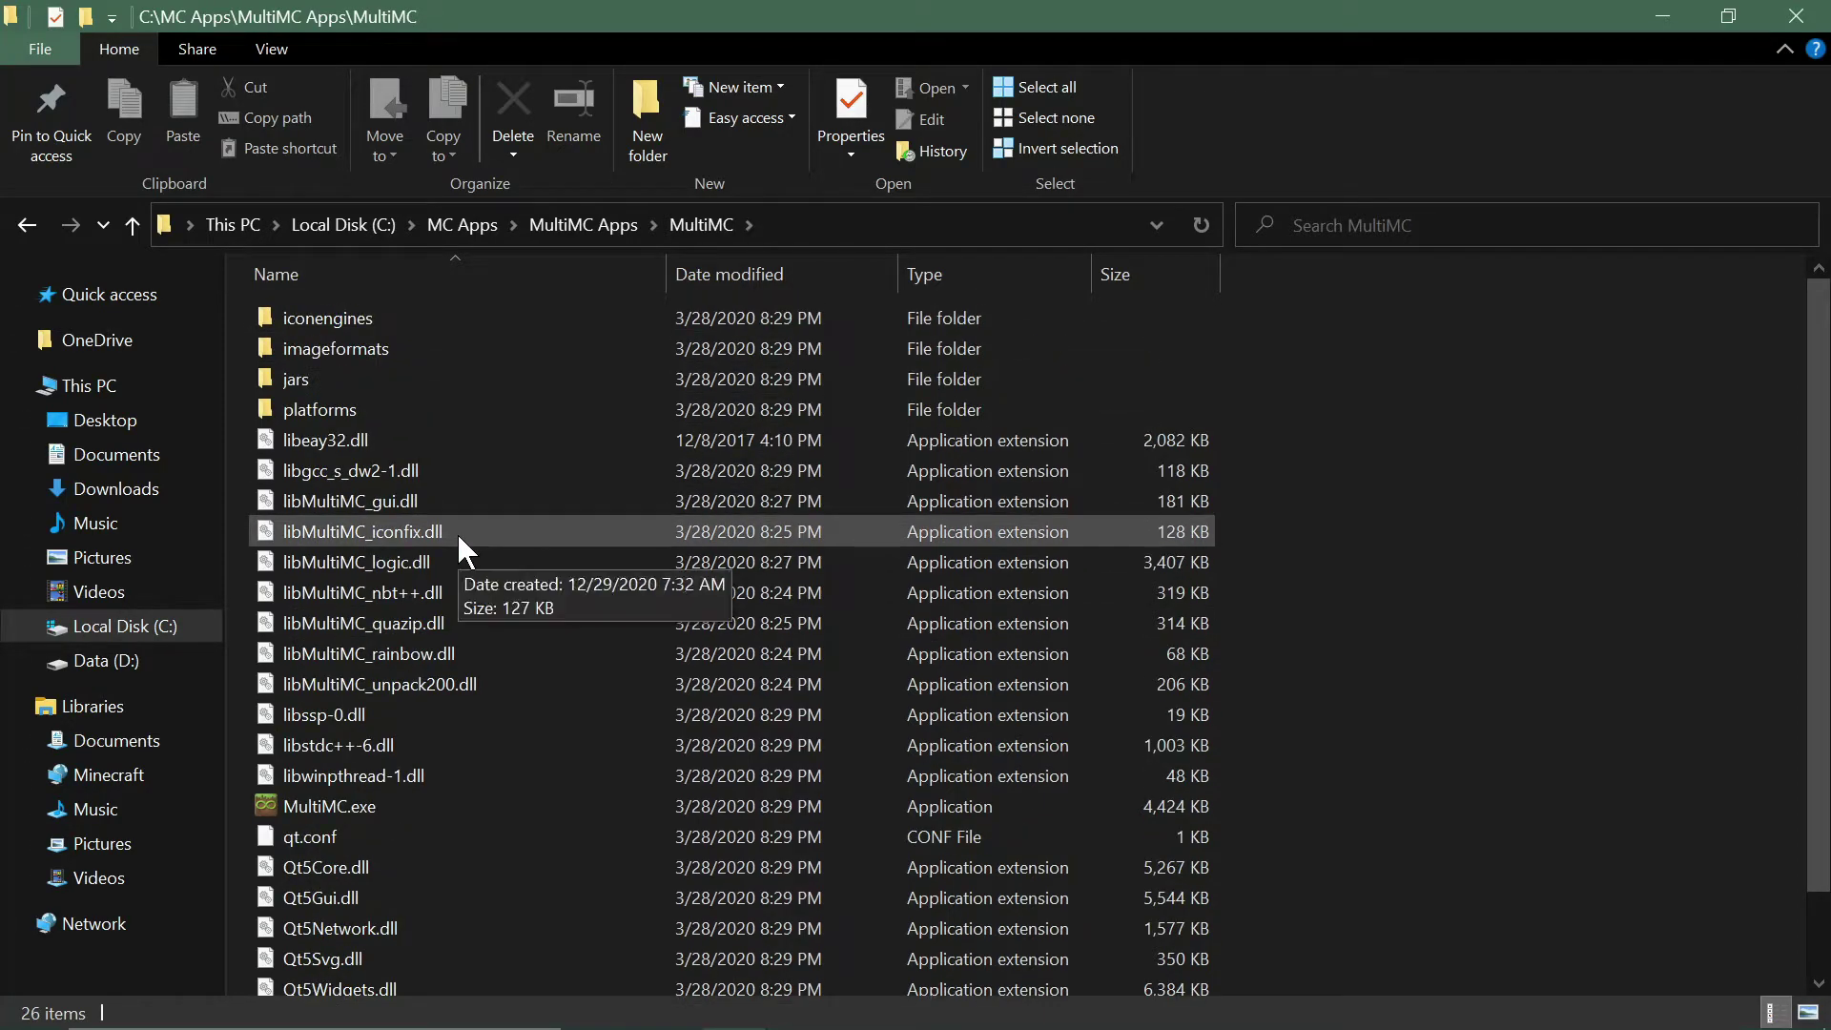
scroll(456, 533, down, 1)
scroll(456, 532, up, 1)
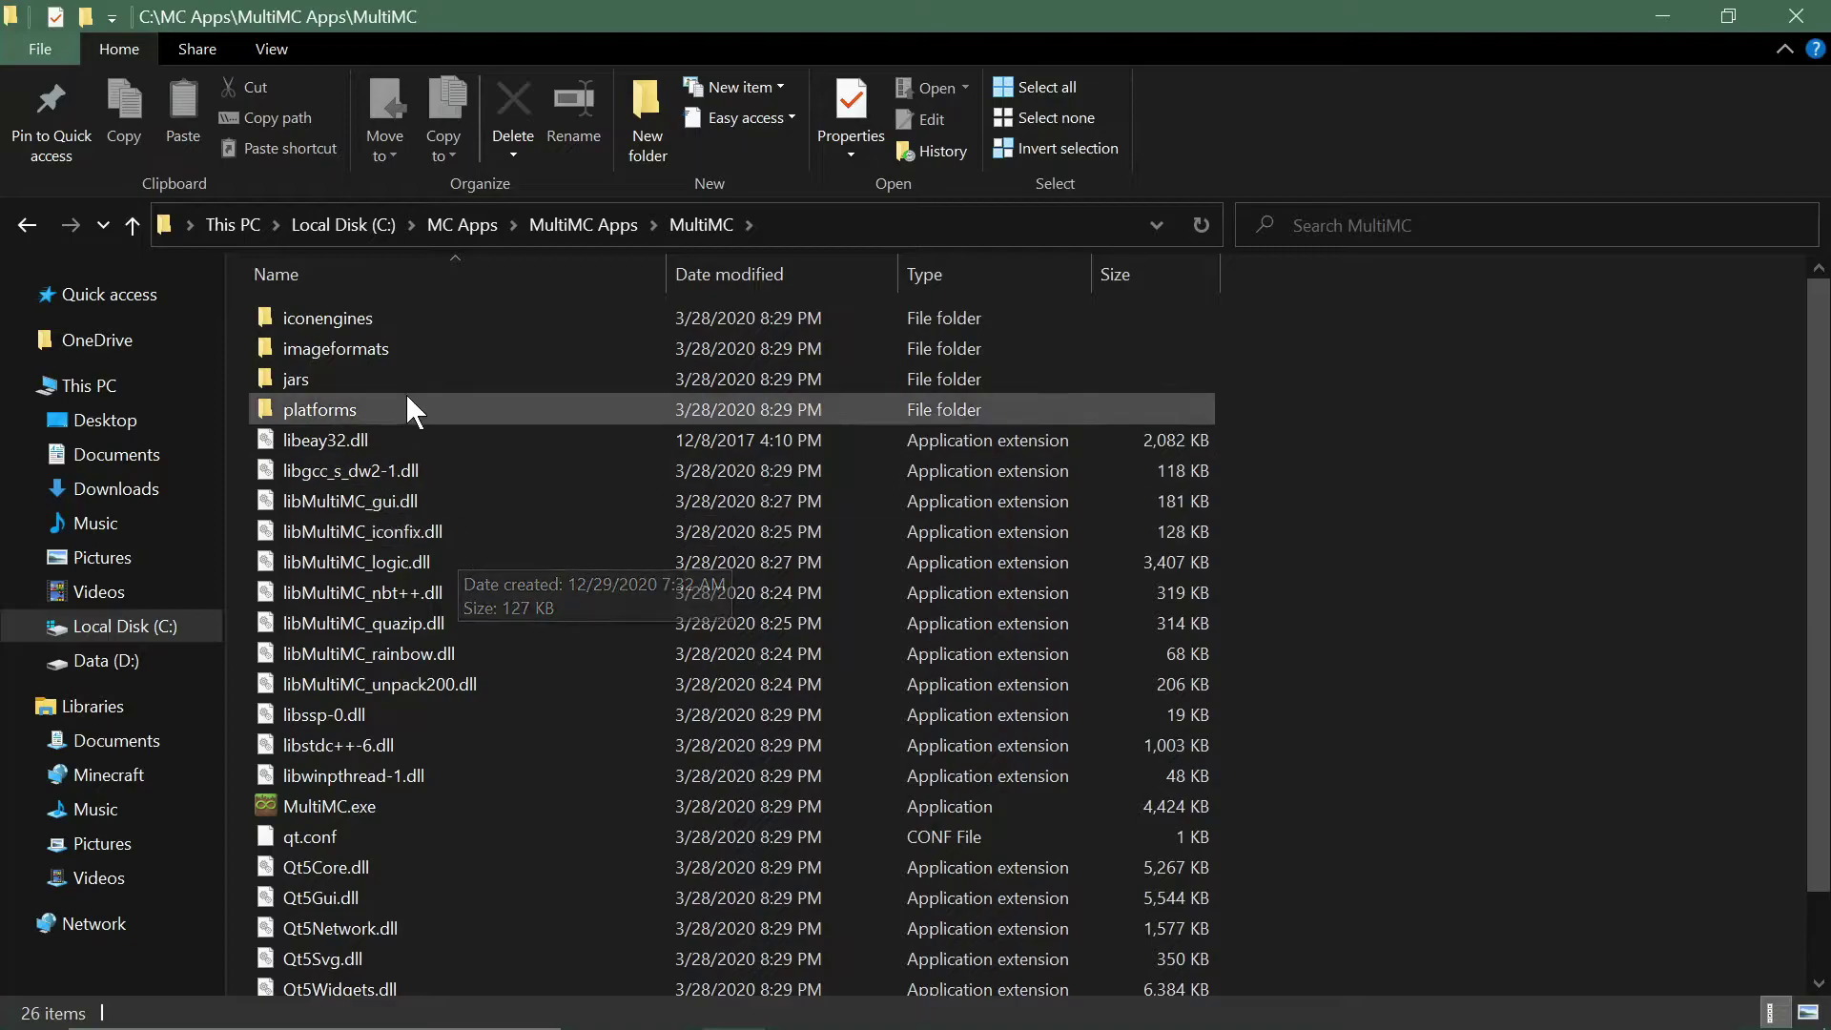
click(396, 325)
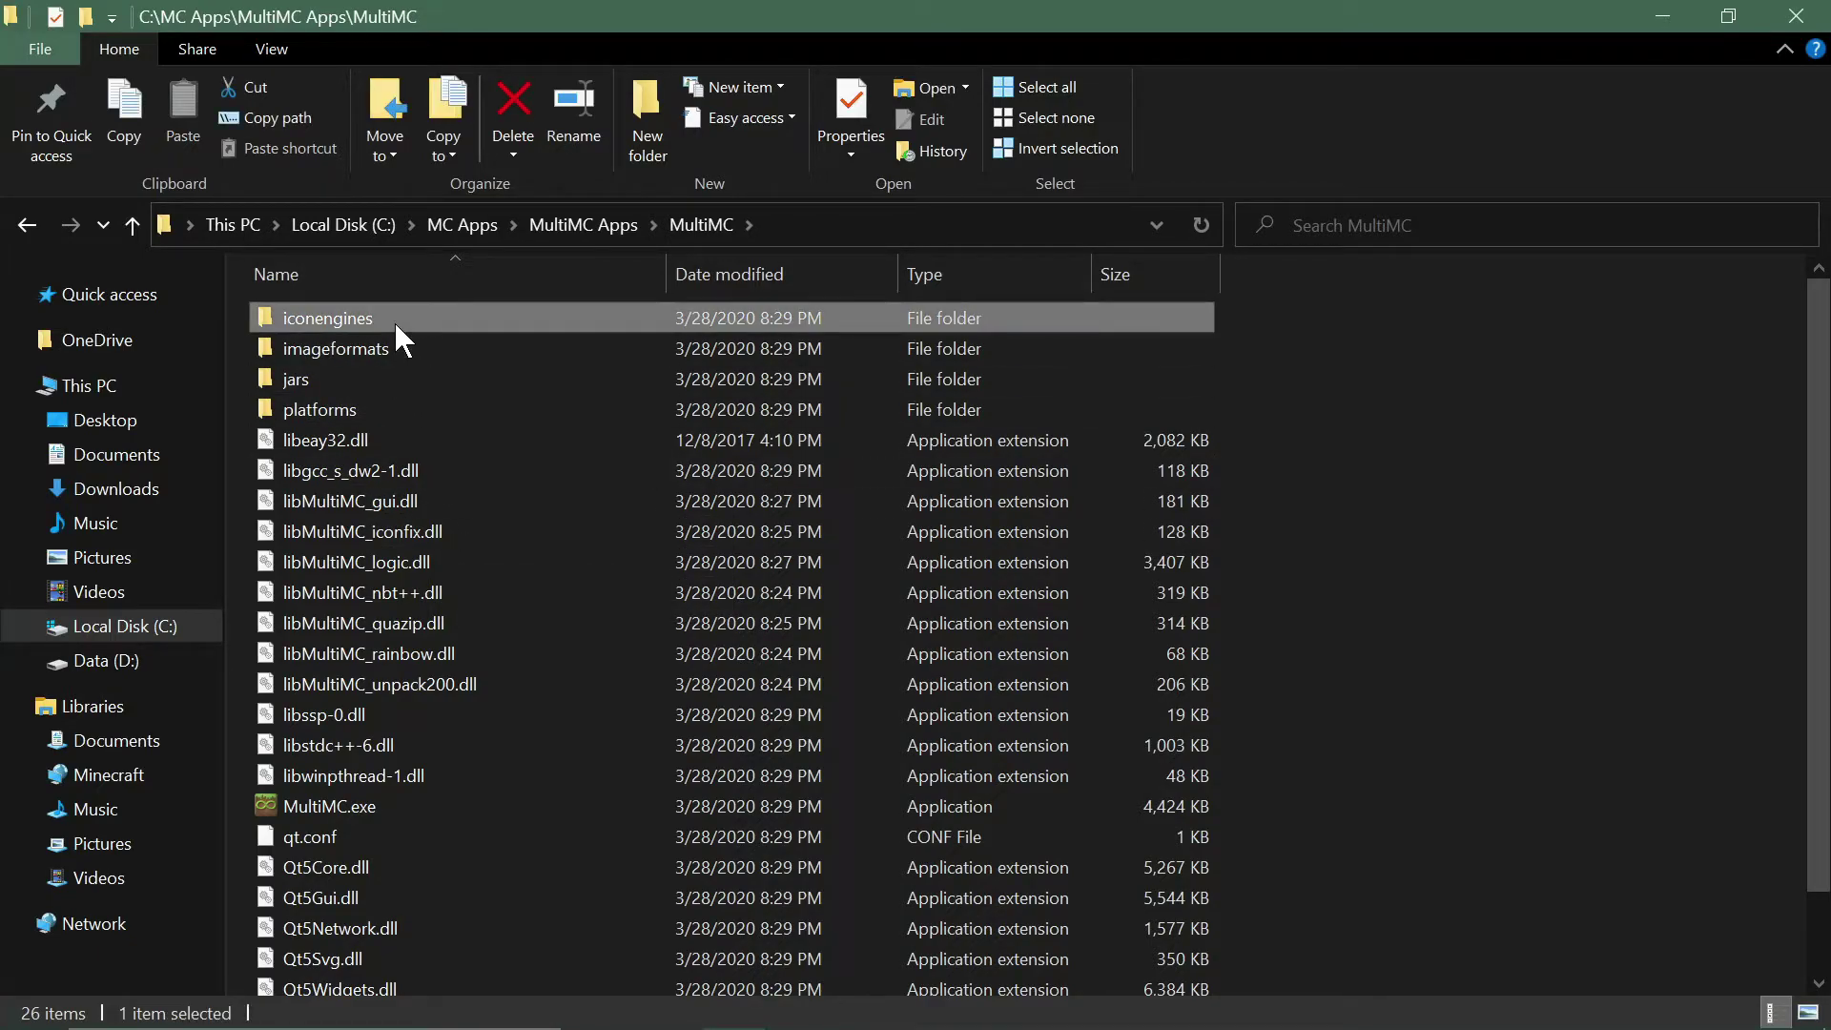
Hide iconengines through libwinpthread-1.dll (16 items), applying the change to the selected items only.
shift+click(387, 776)
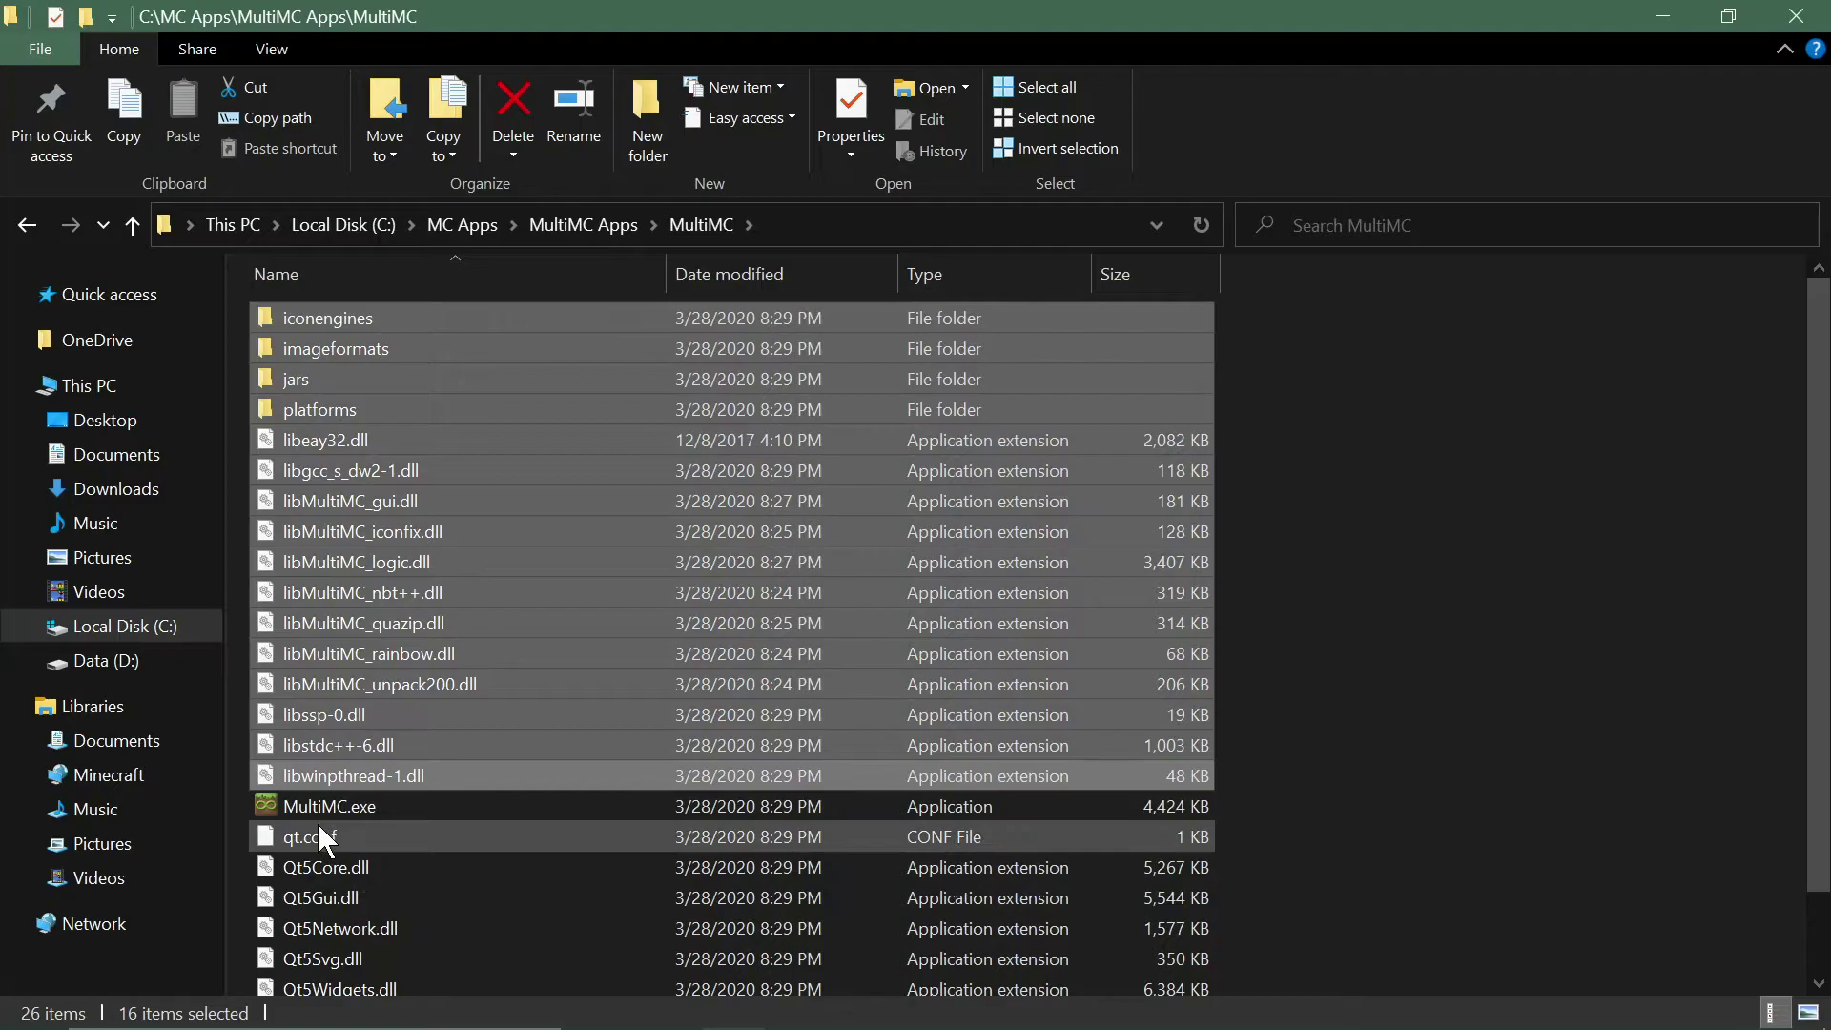
right_click(511, 721)
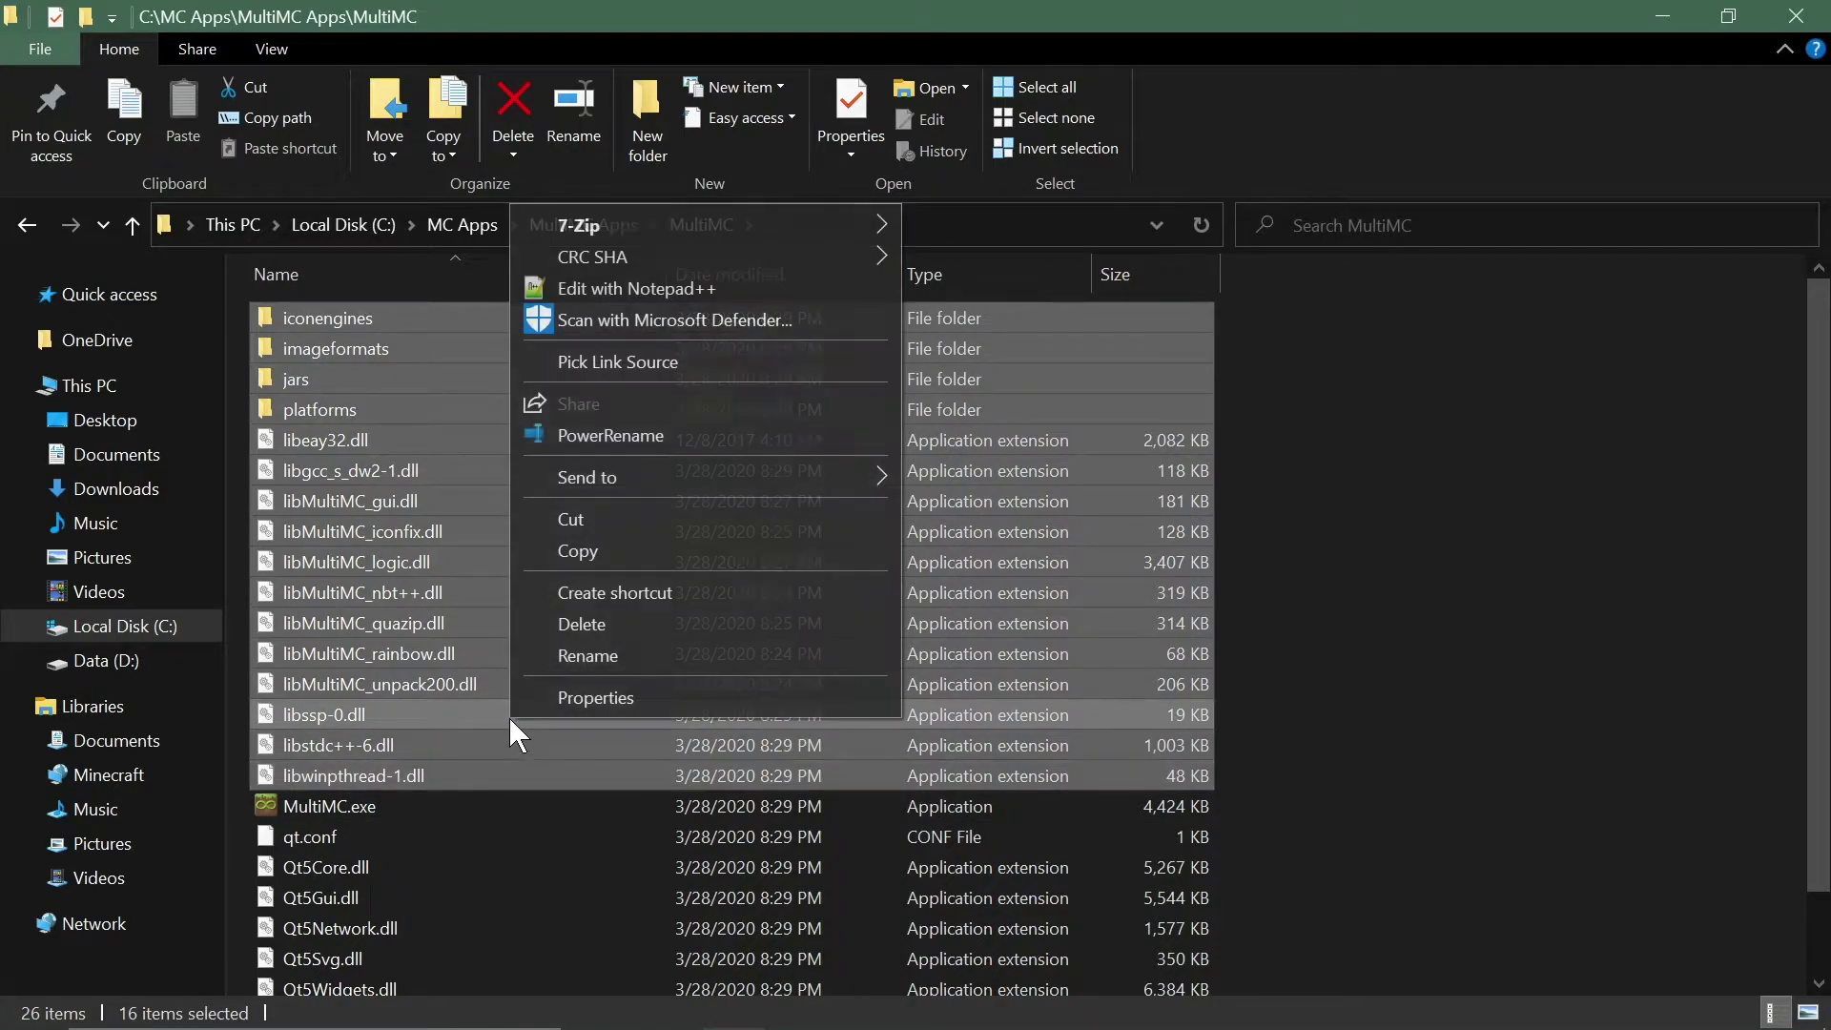
click(597, 700)
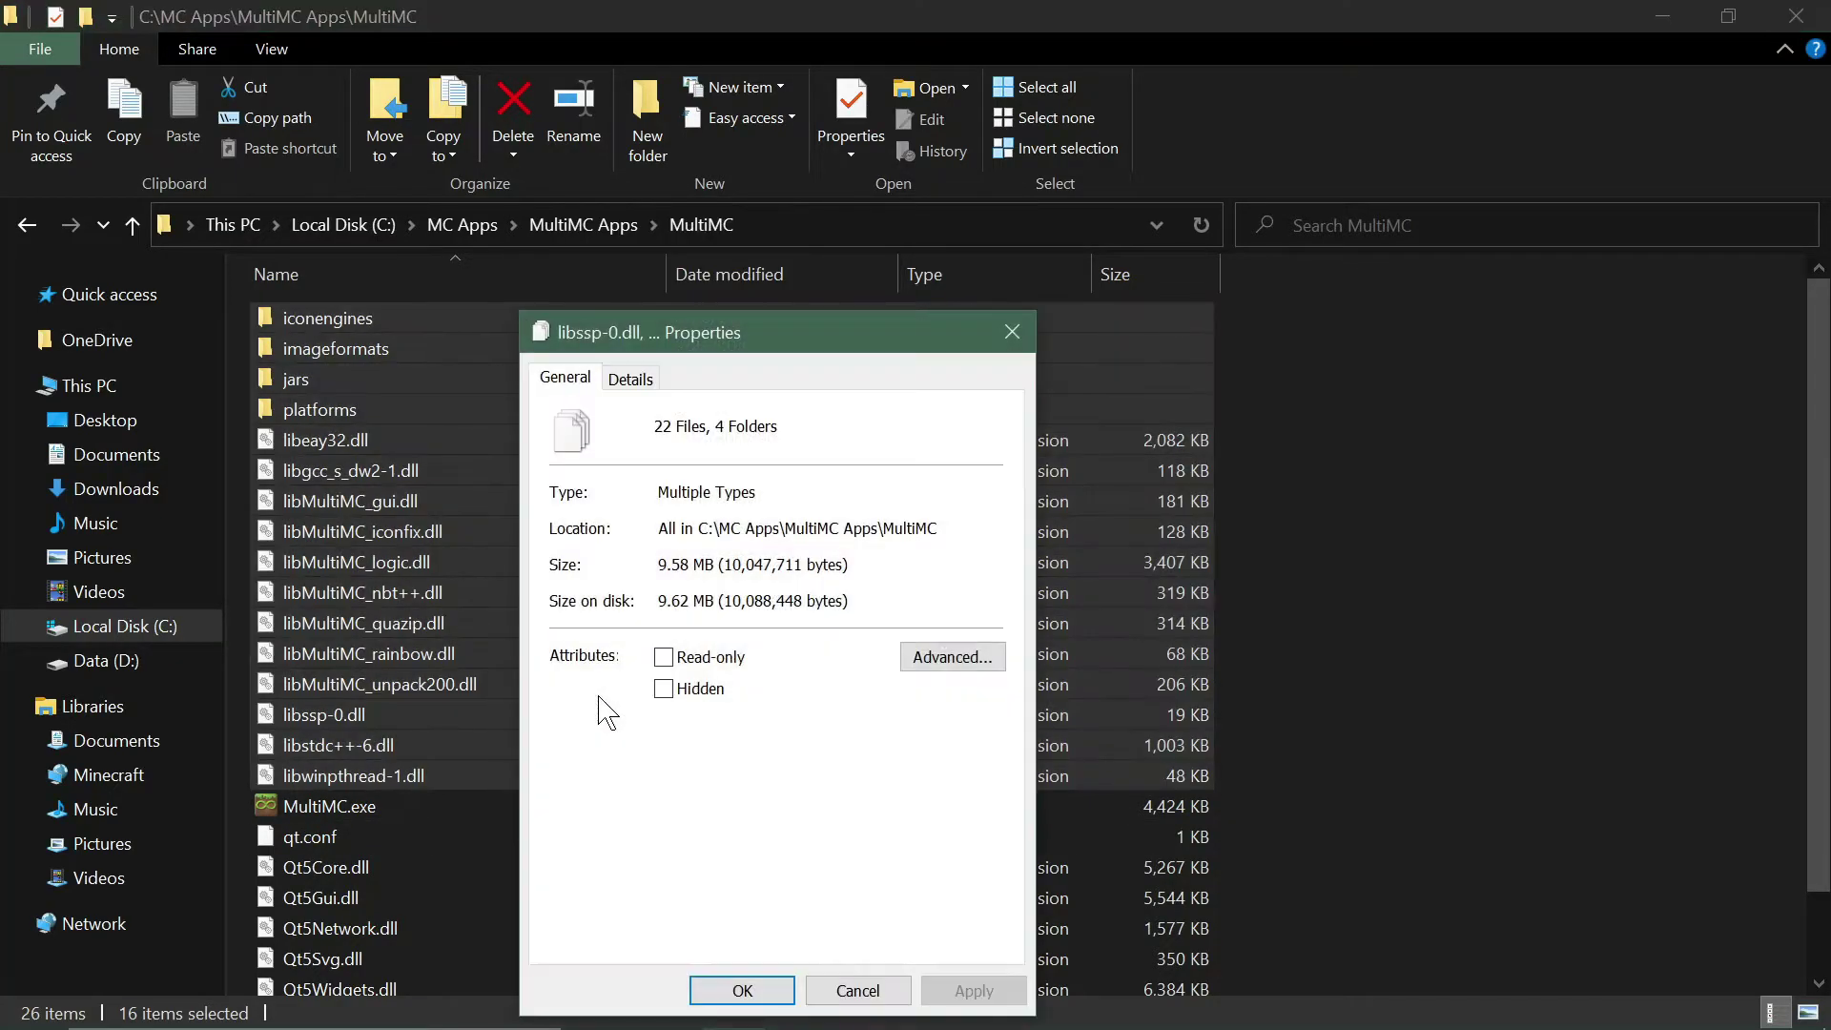
click(664, 689)
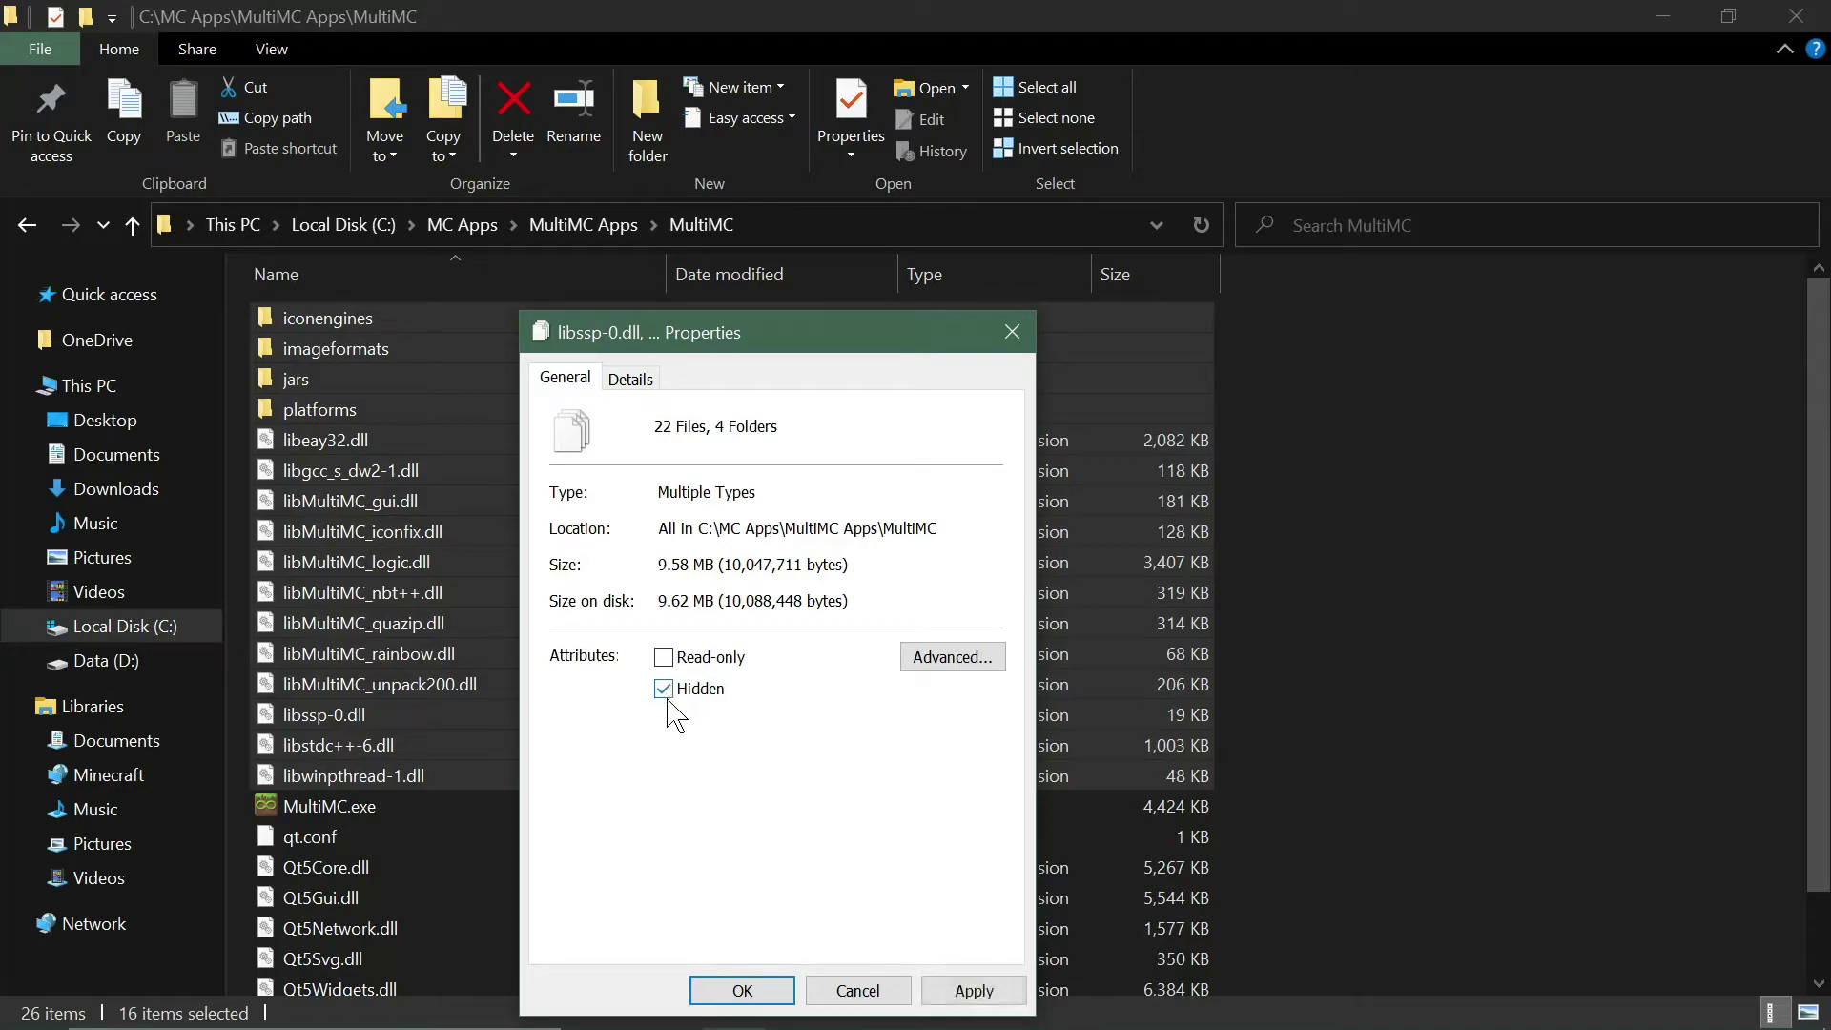
click(744, 991)
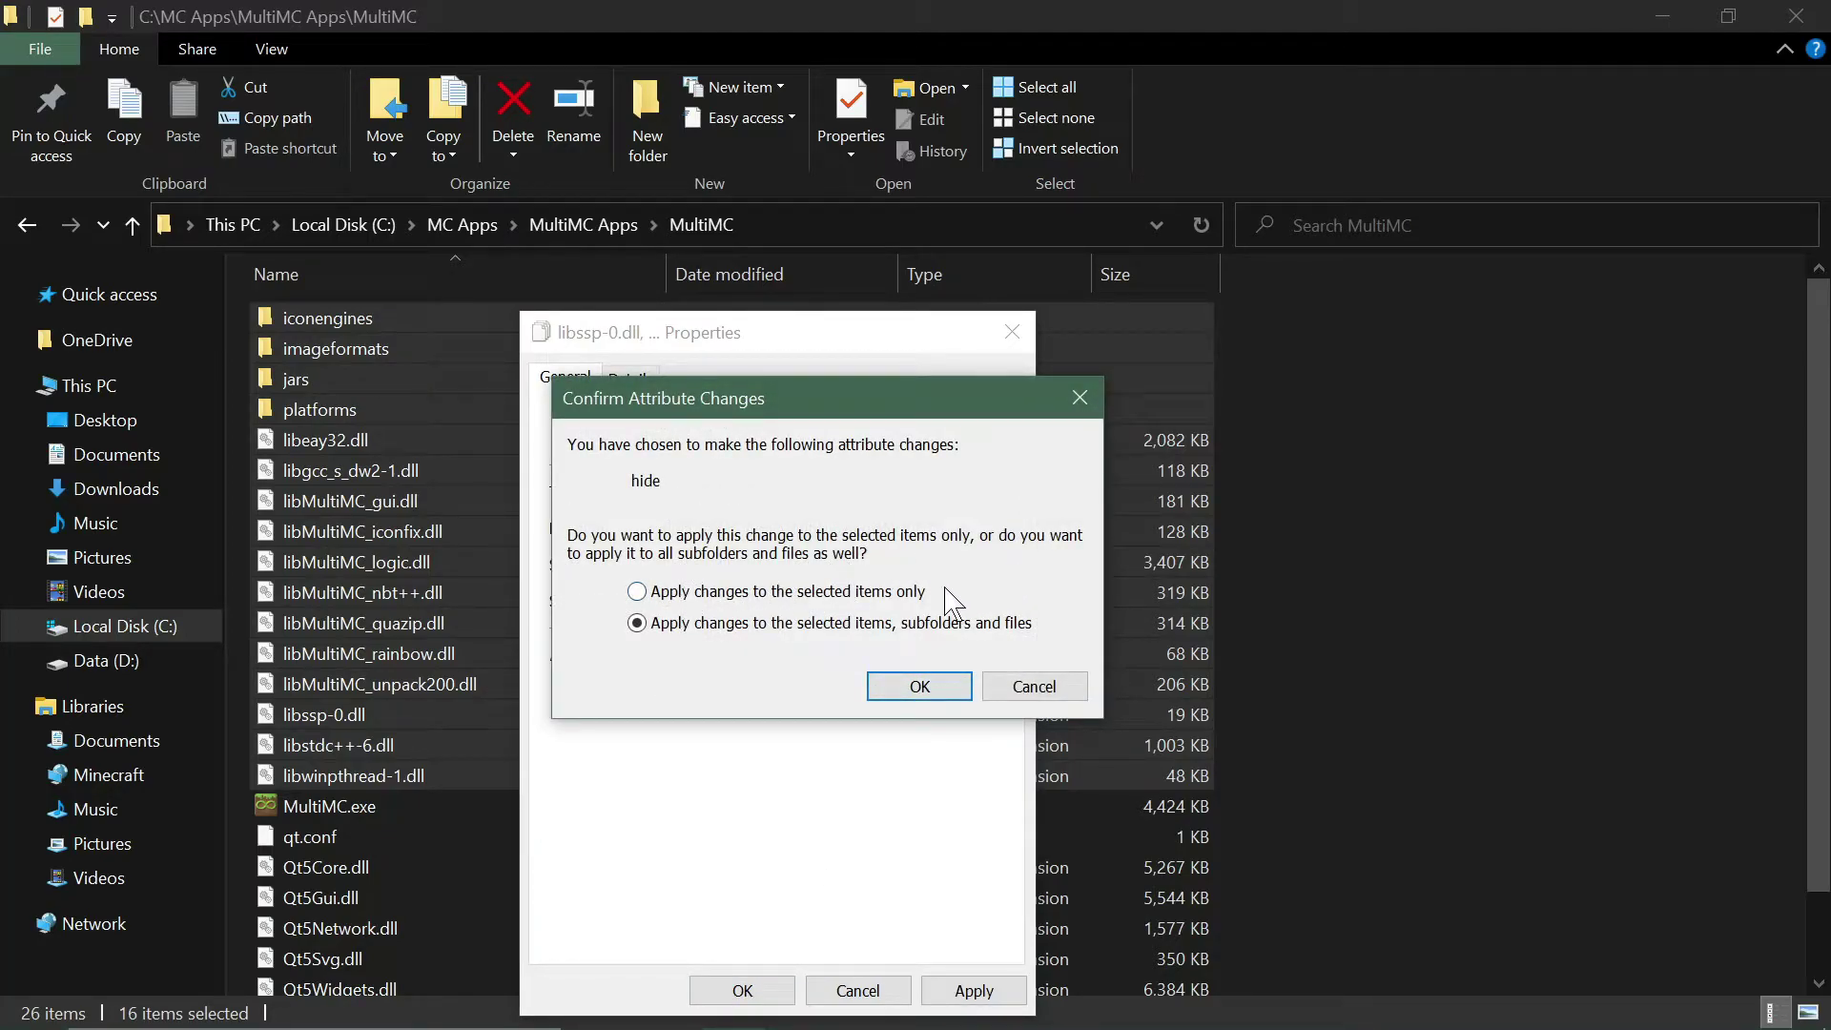
click(866, 593)
Confirm the earlier hide, then mark the nine files qt.conf through zlib1.dll as Hidden.
click(915, 689)
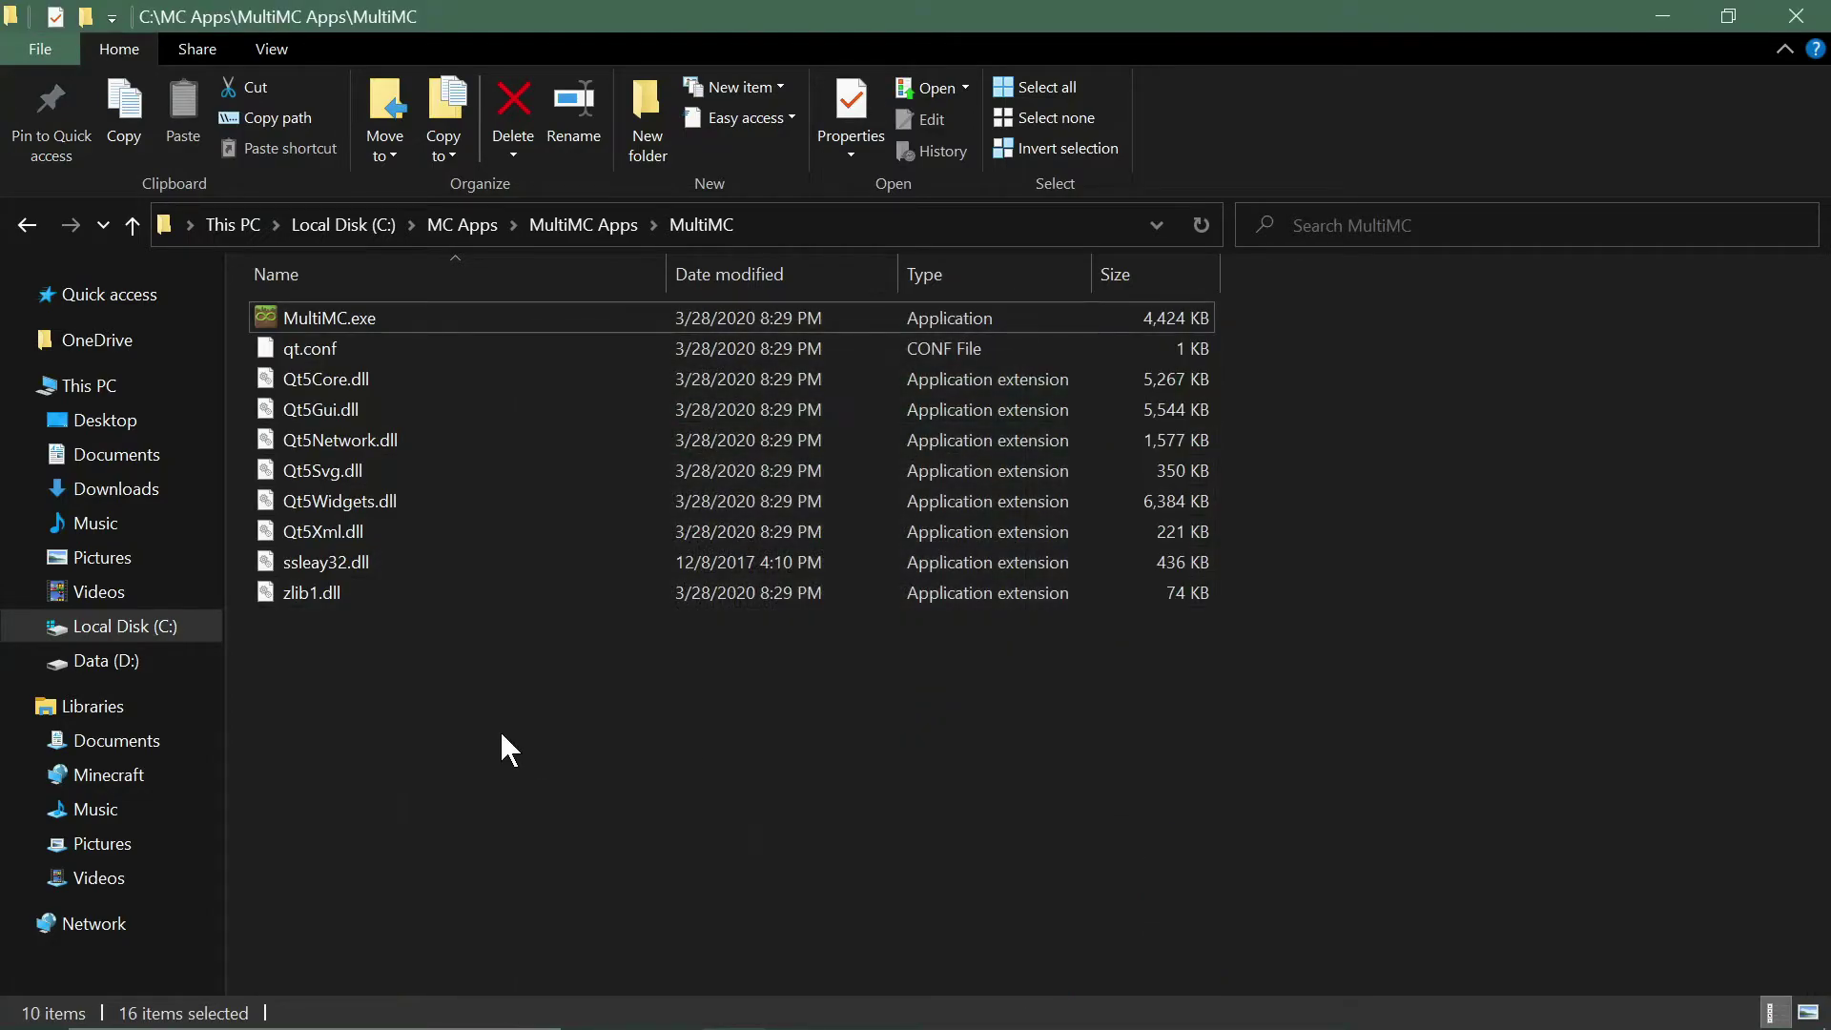
click(360, 351)
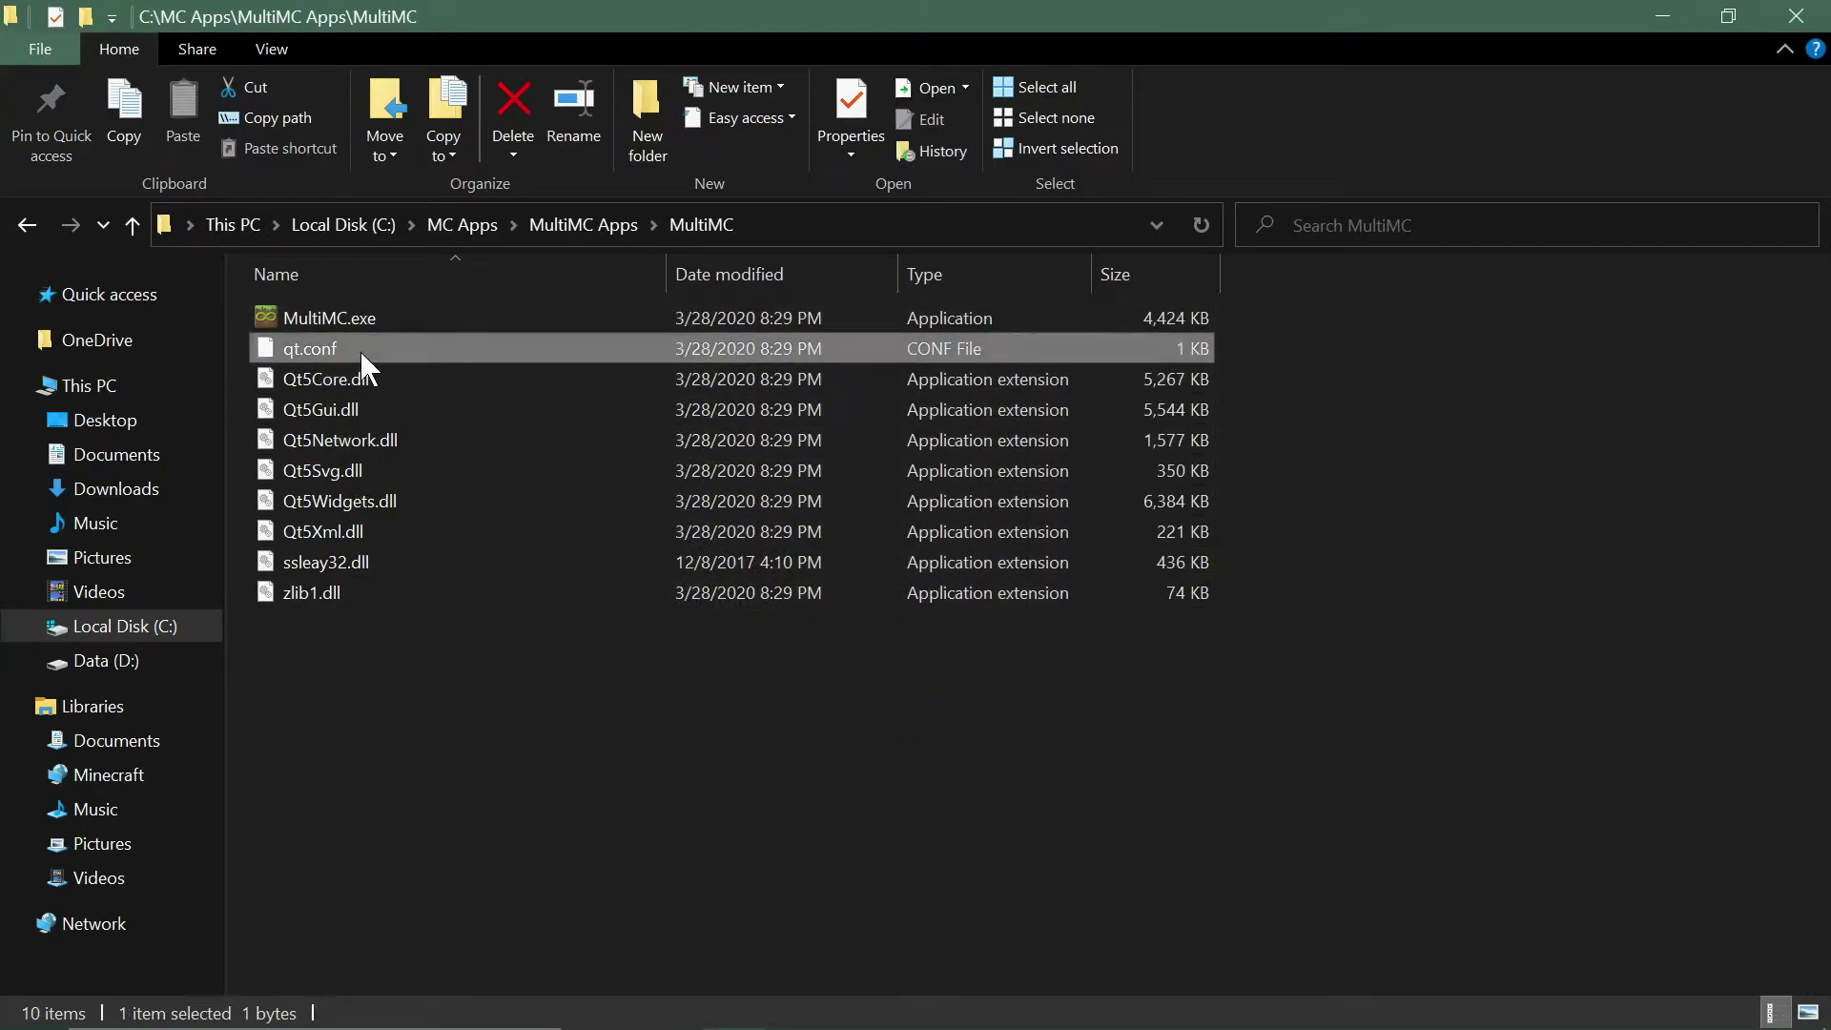
shift+click(386, 591)
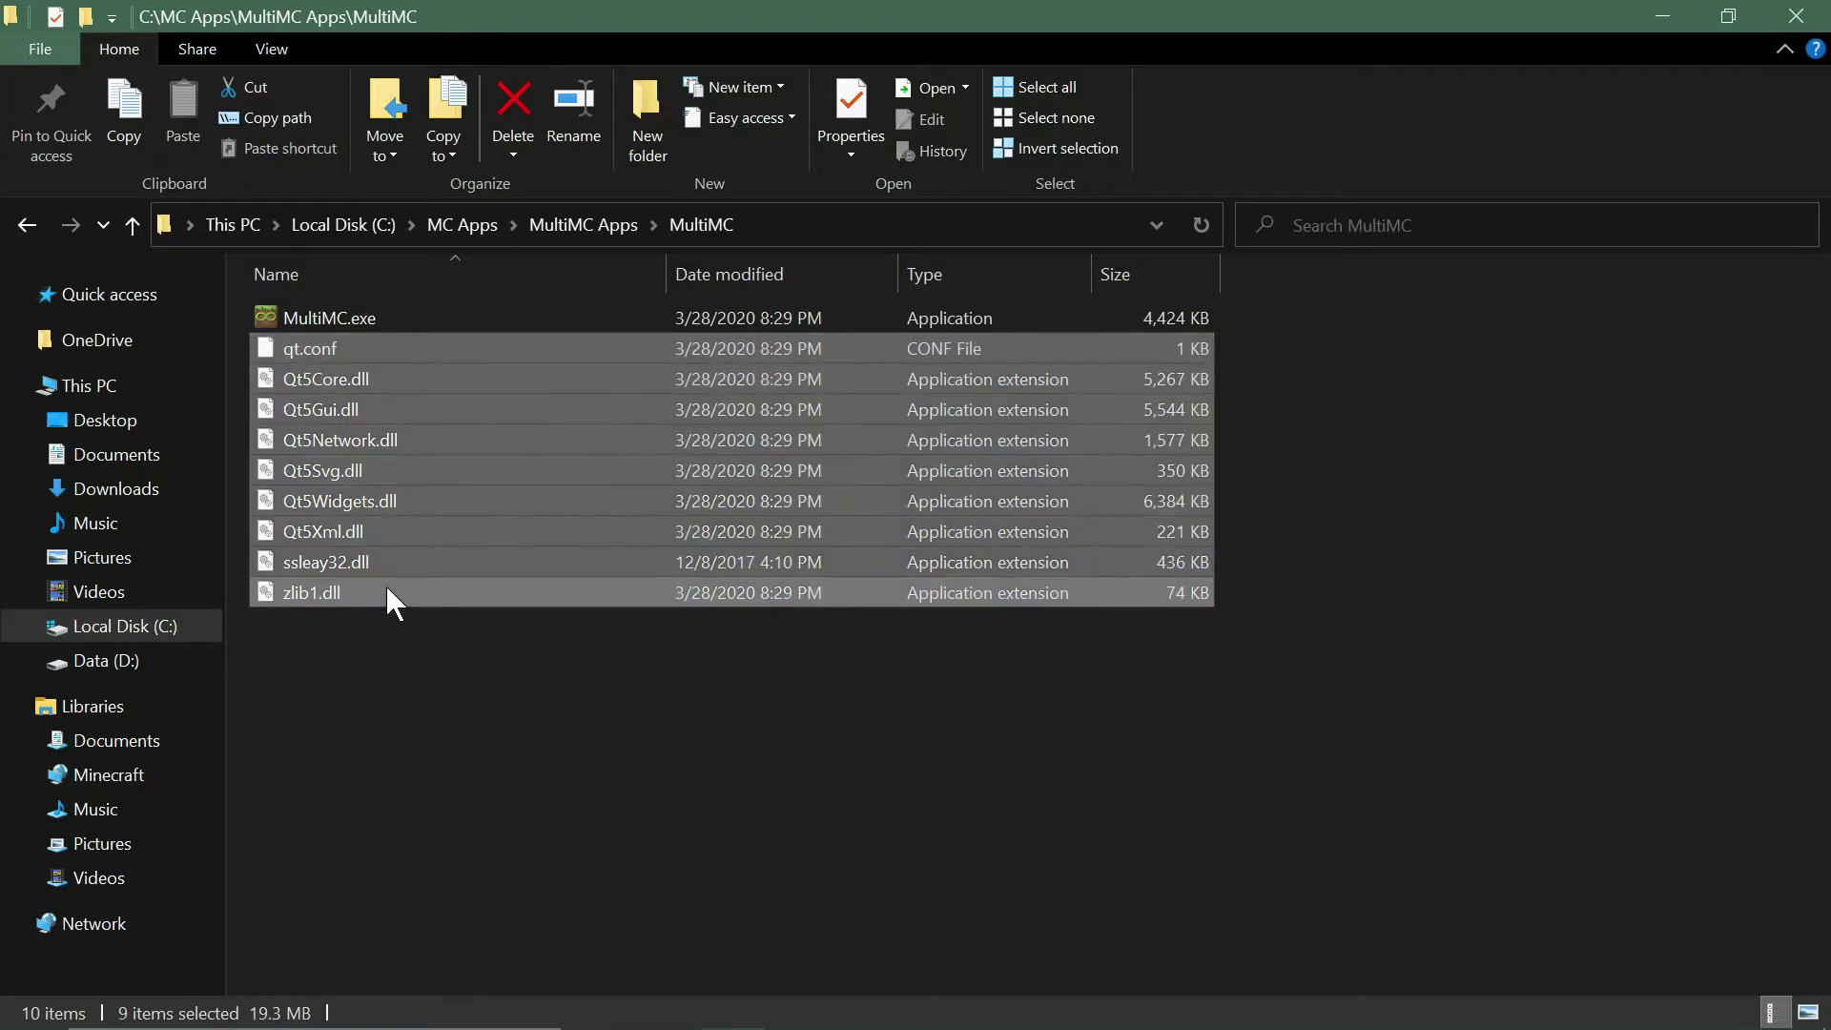
right_click(386, 589)
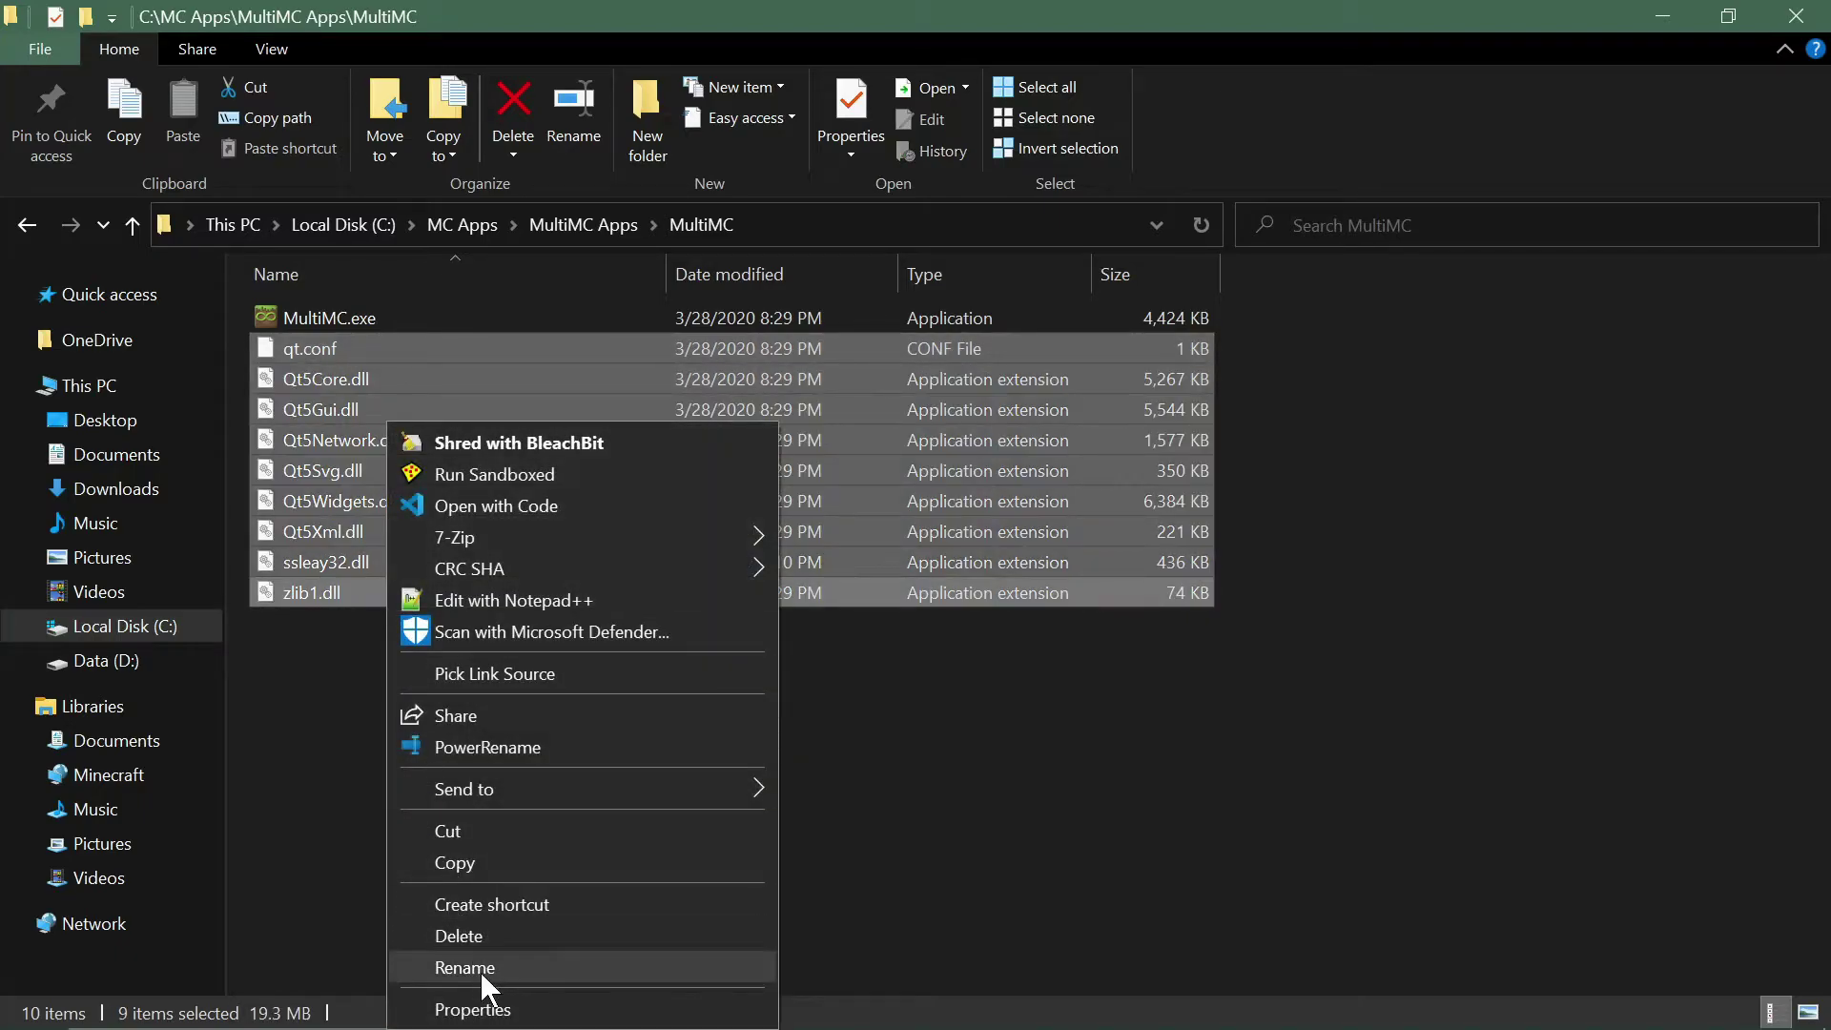
click(493, 1012)
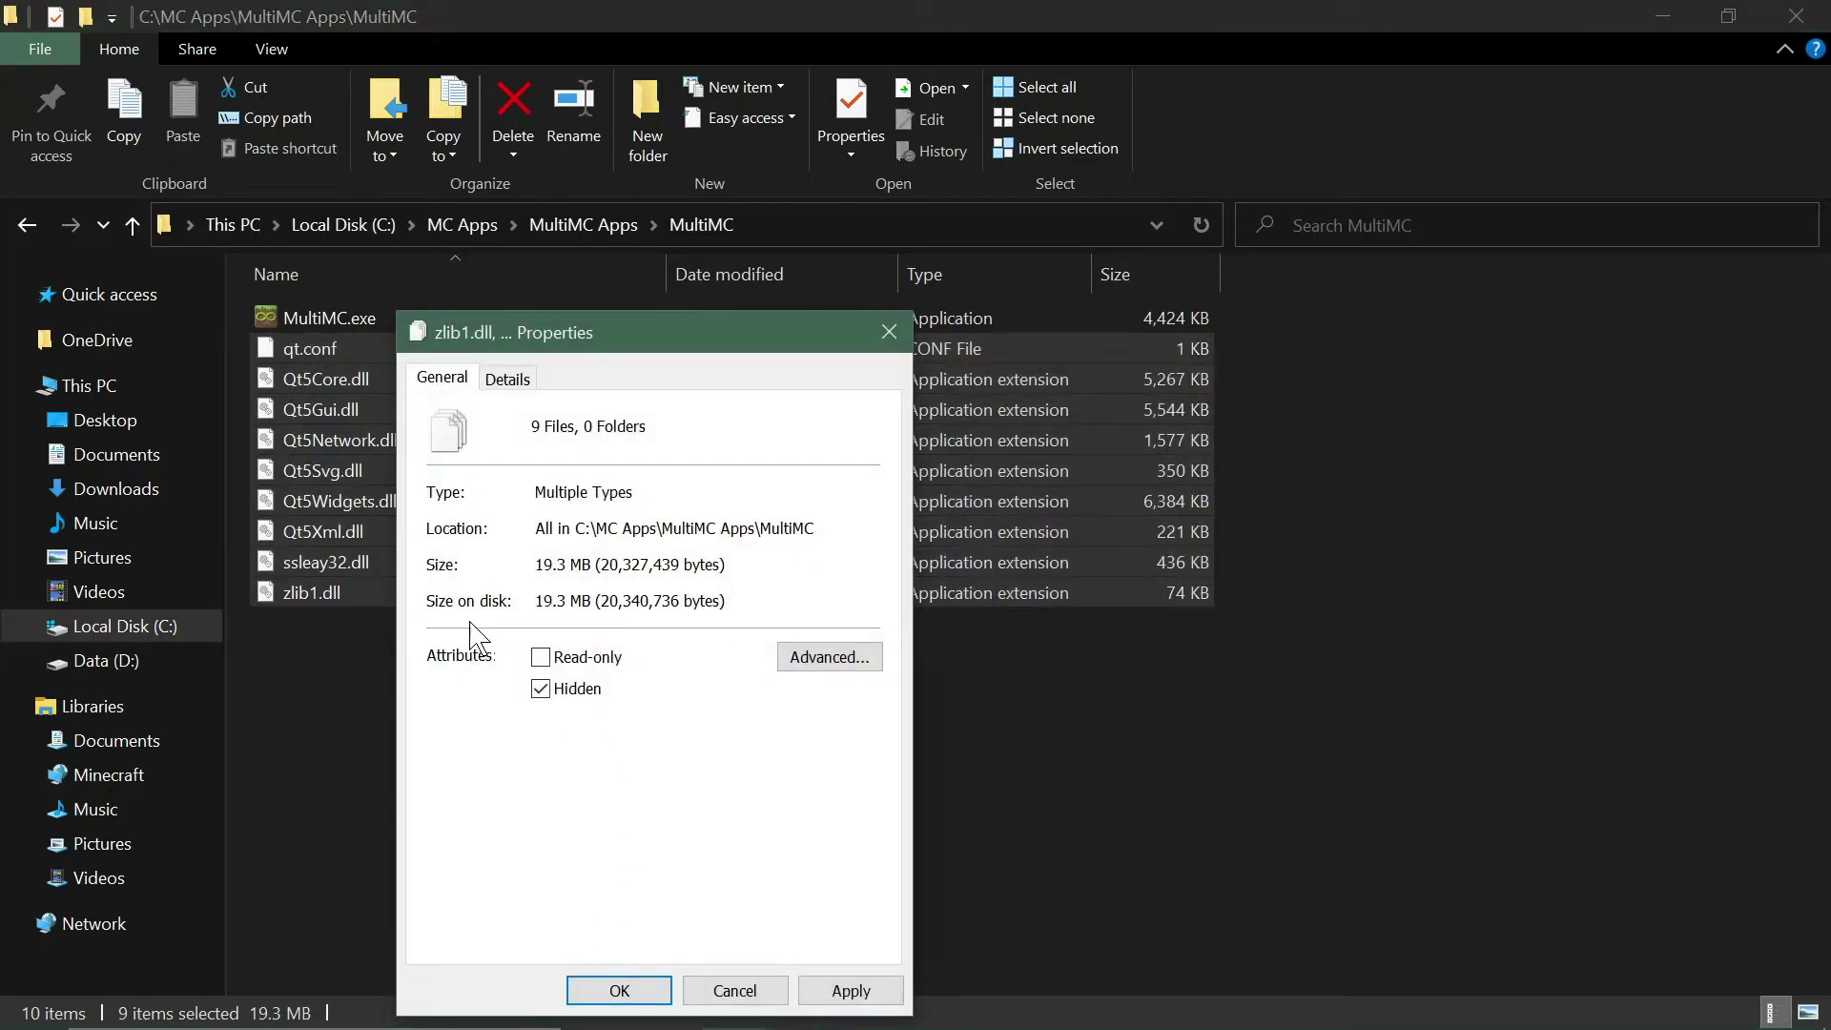
click(641, 988)
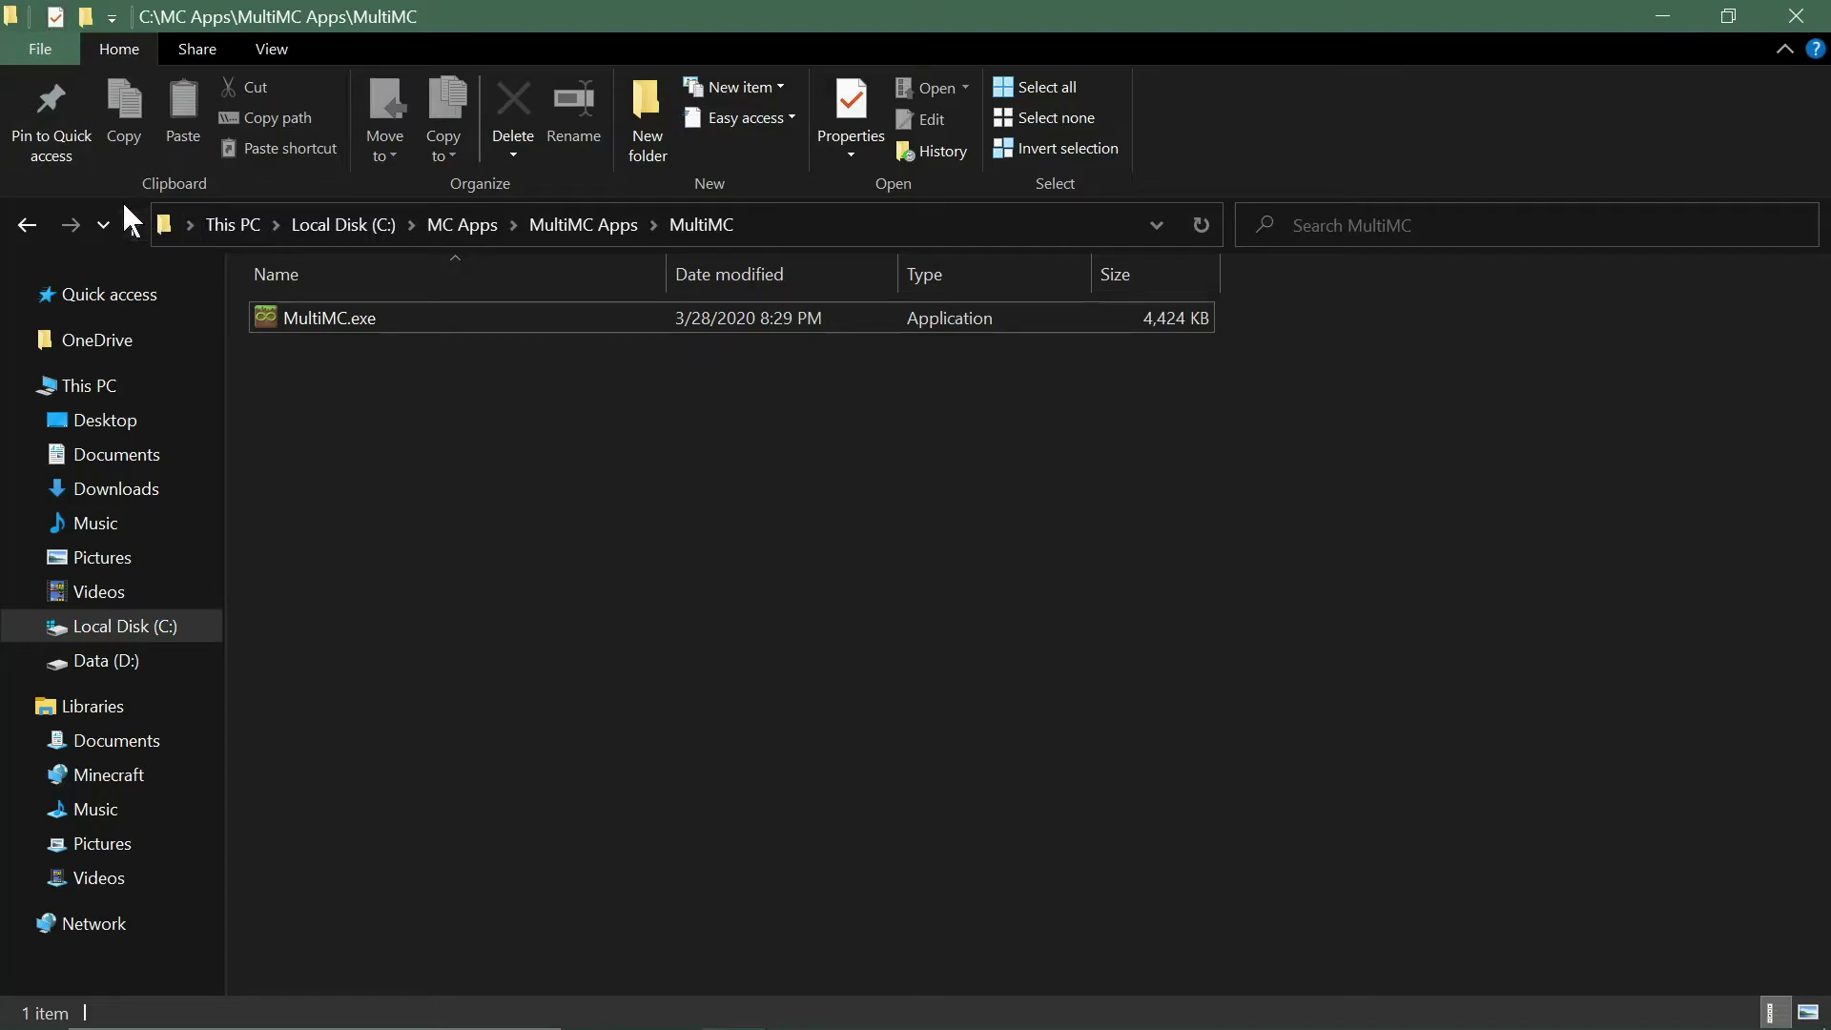
Peek into the MultiMC Baritone folder, then reopen the new MultiMC folder showing only MultiMC.exe.
click(136, 224)
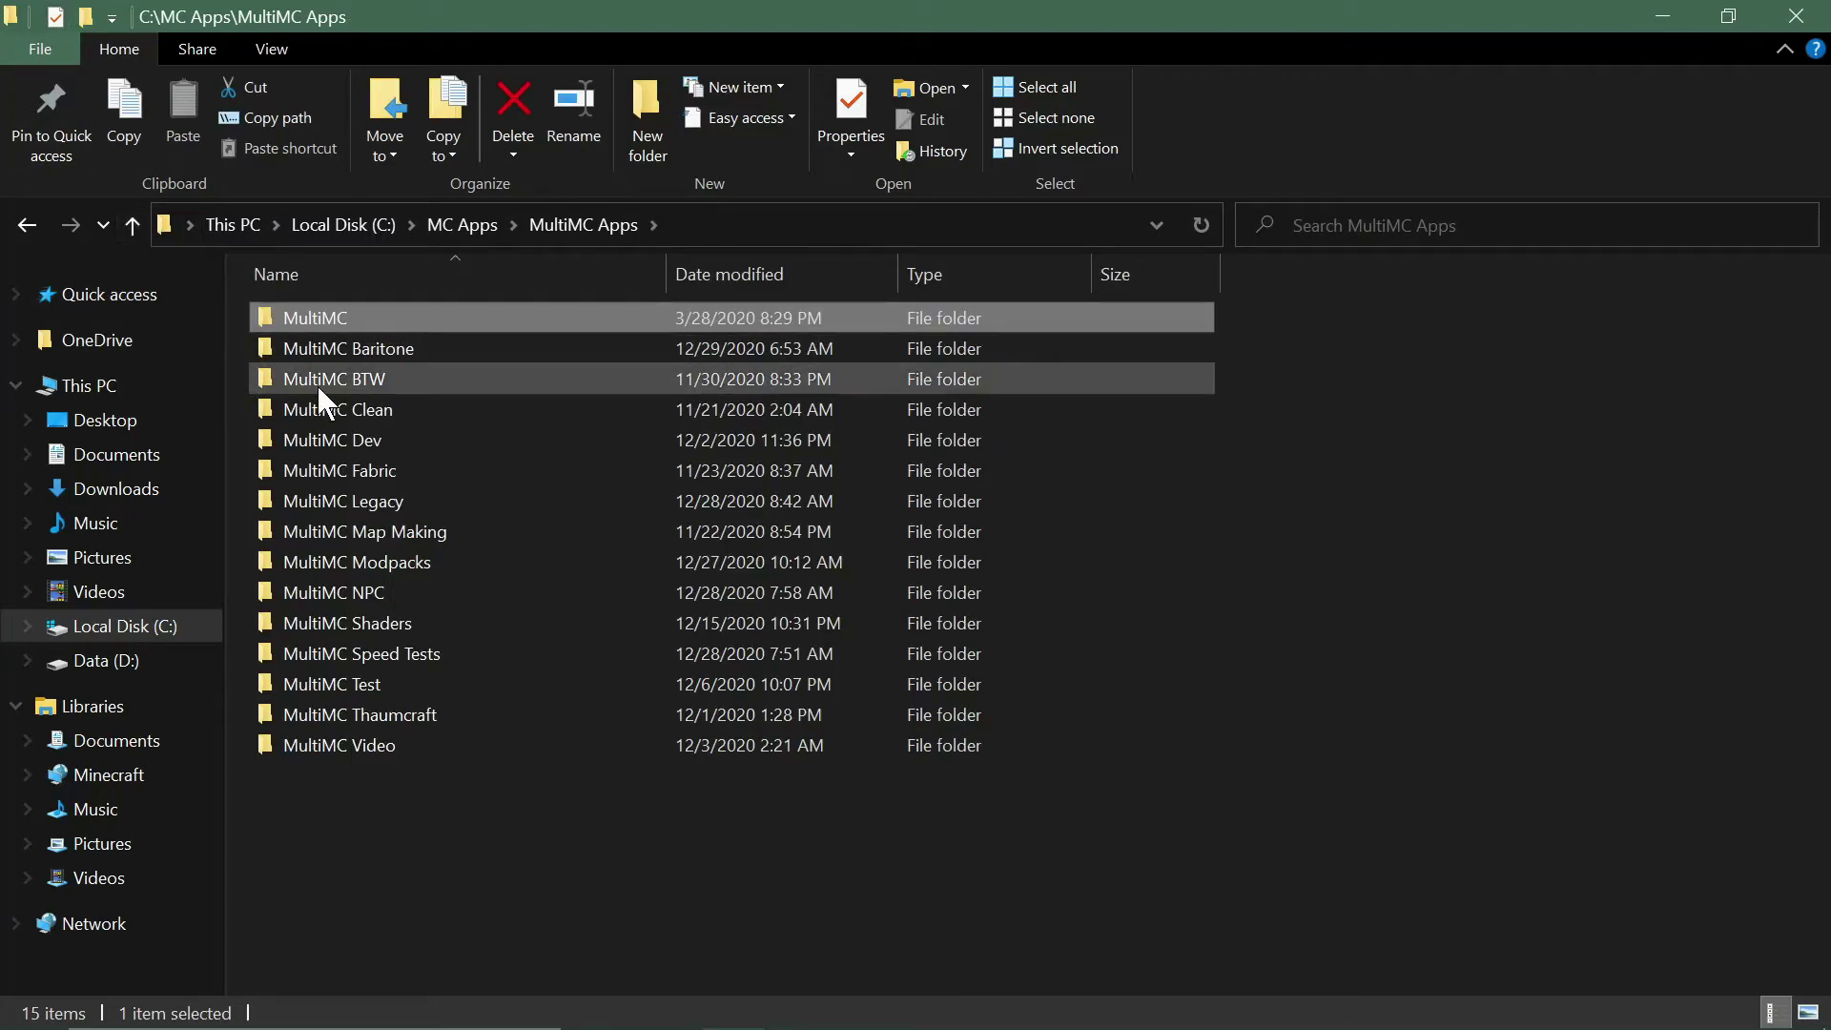
double_click(341, 348)
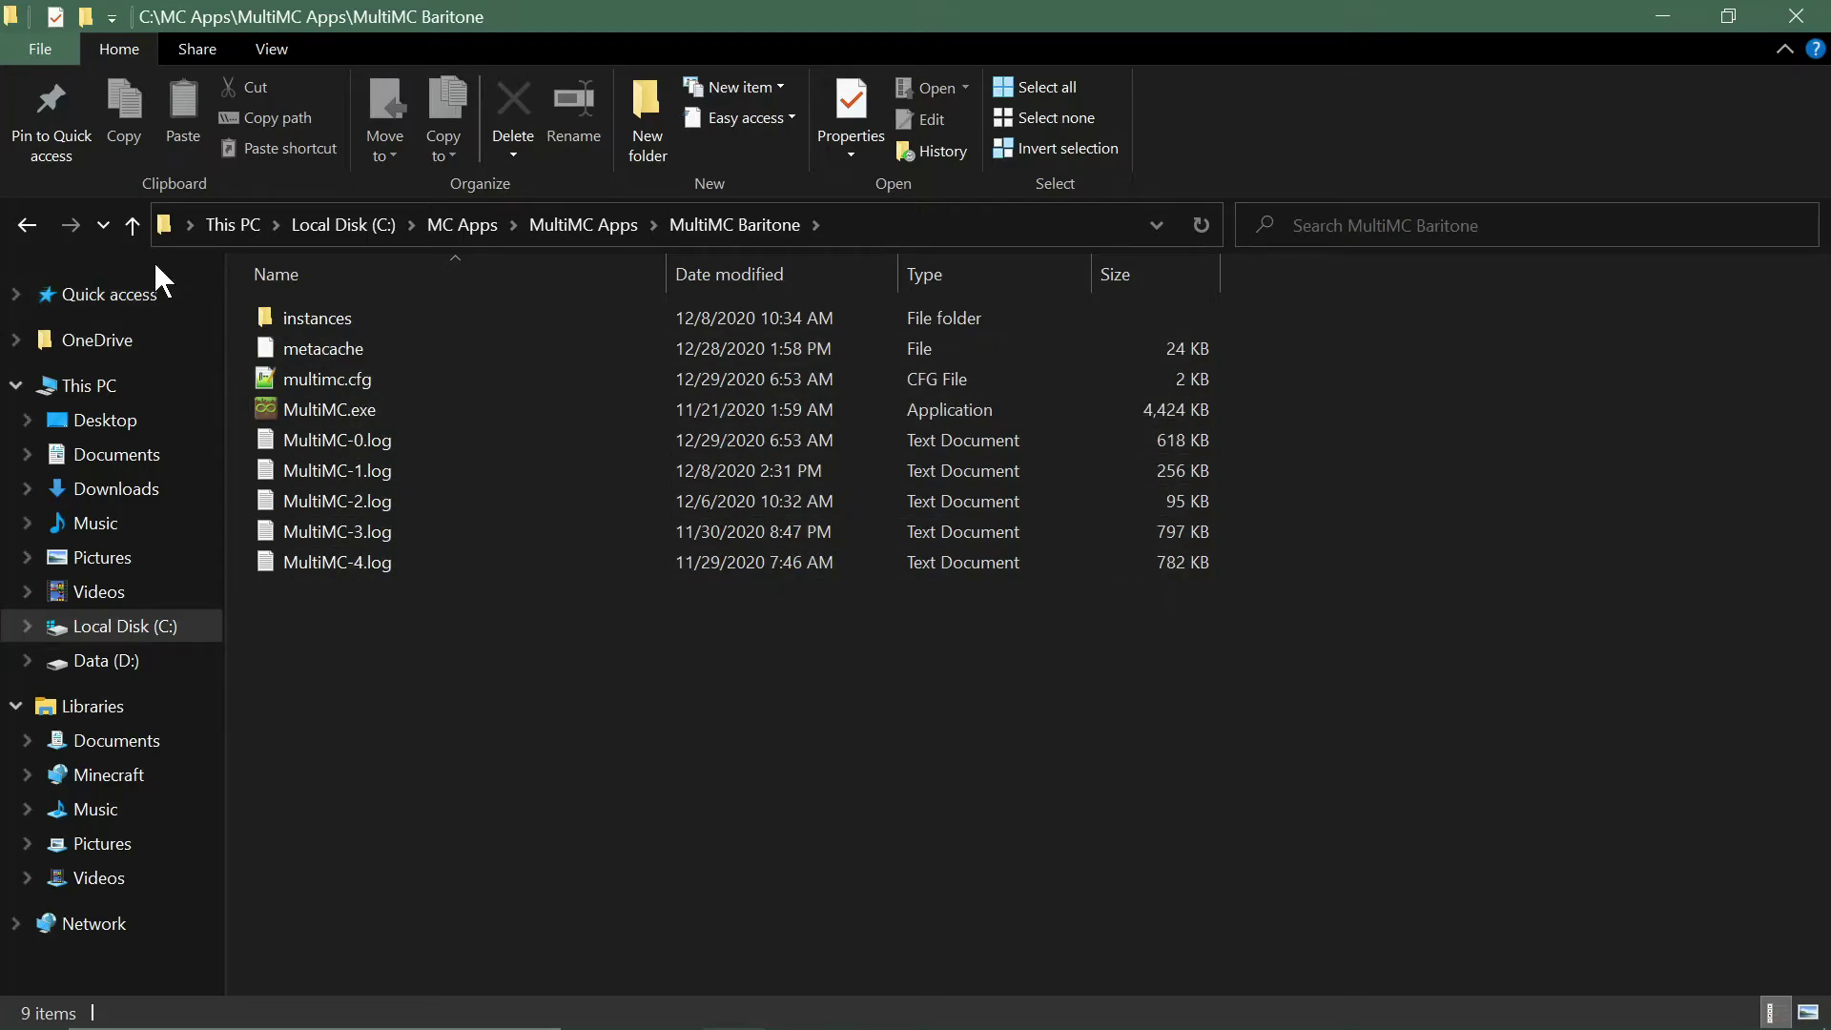
click(132, 227)
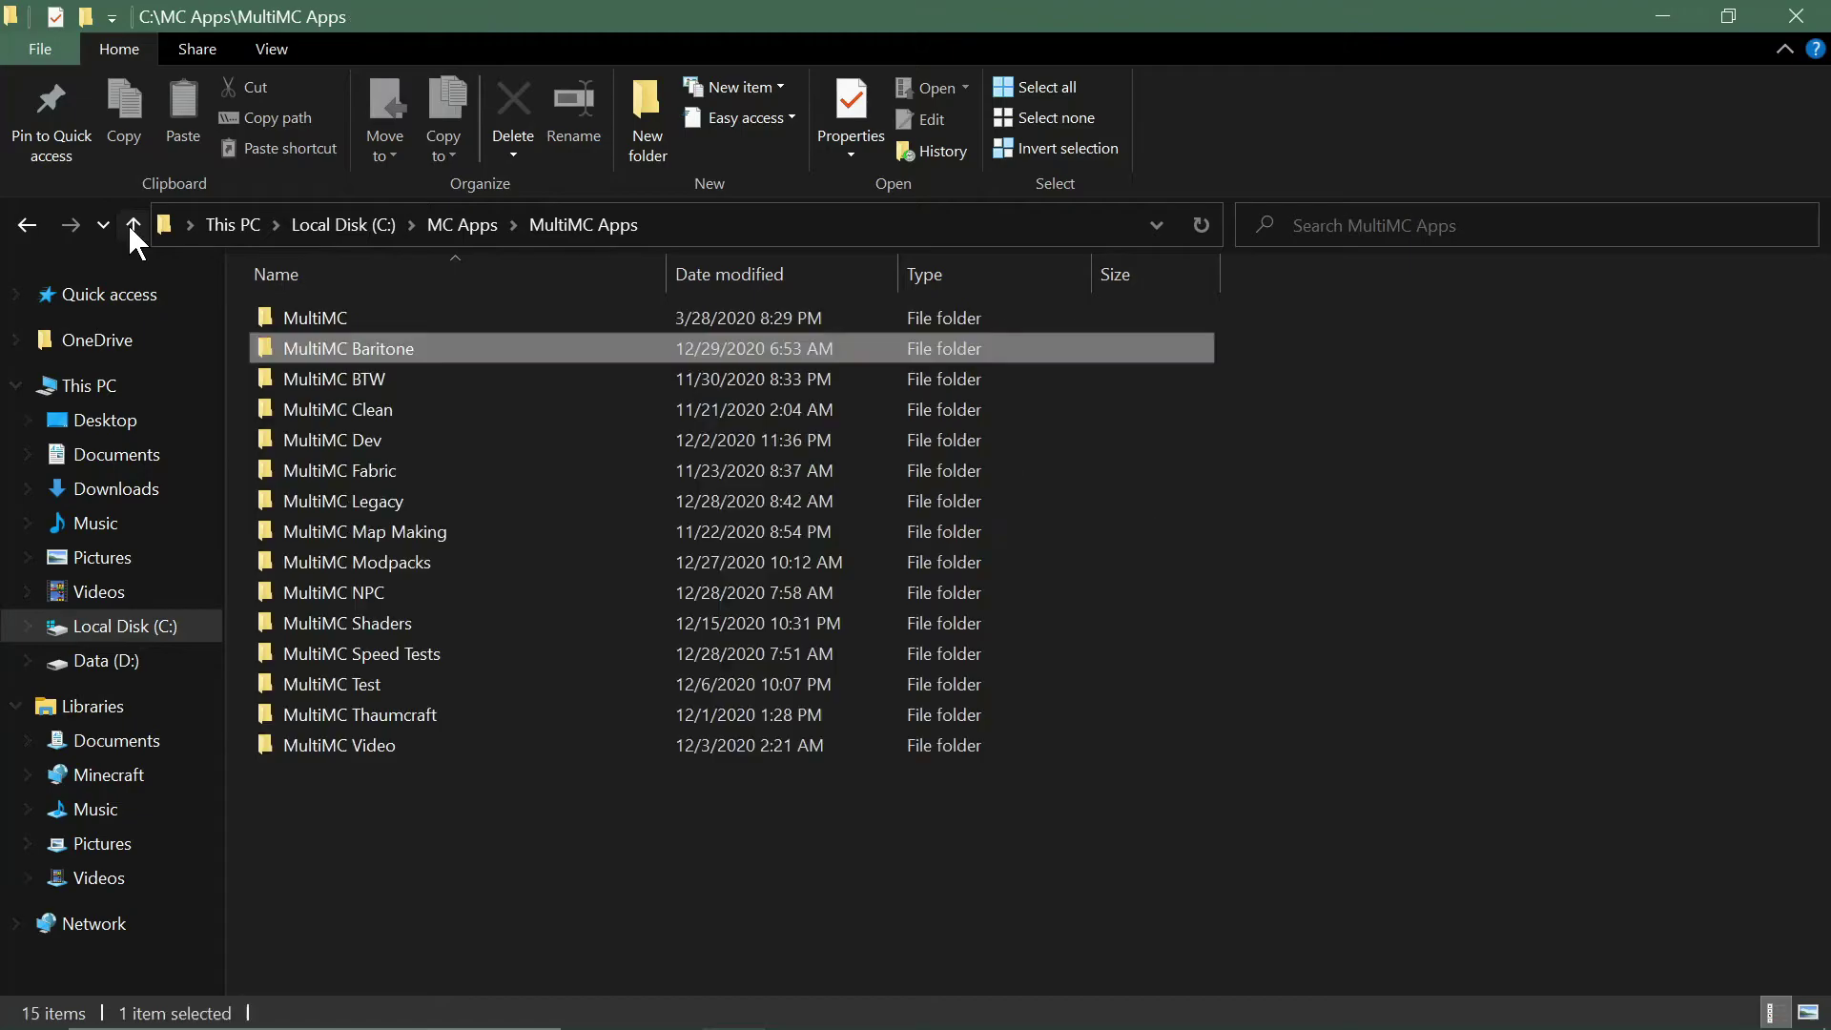
double_click(292, 316)
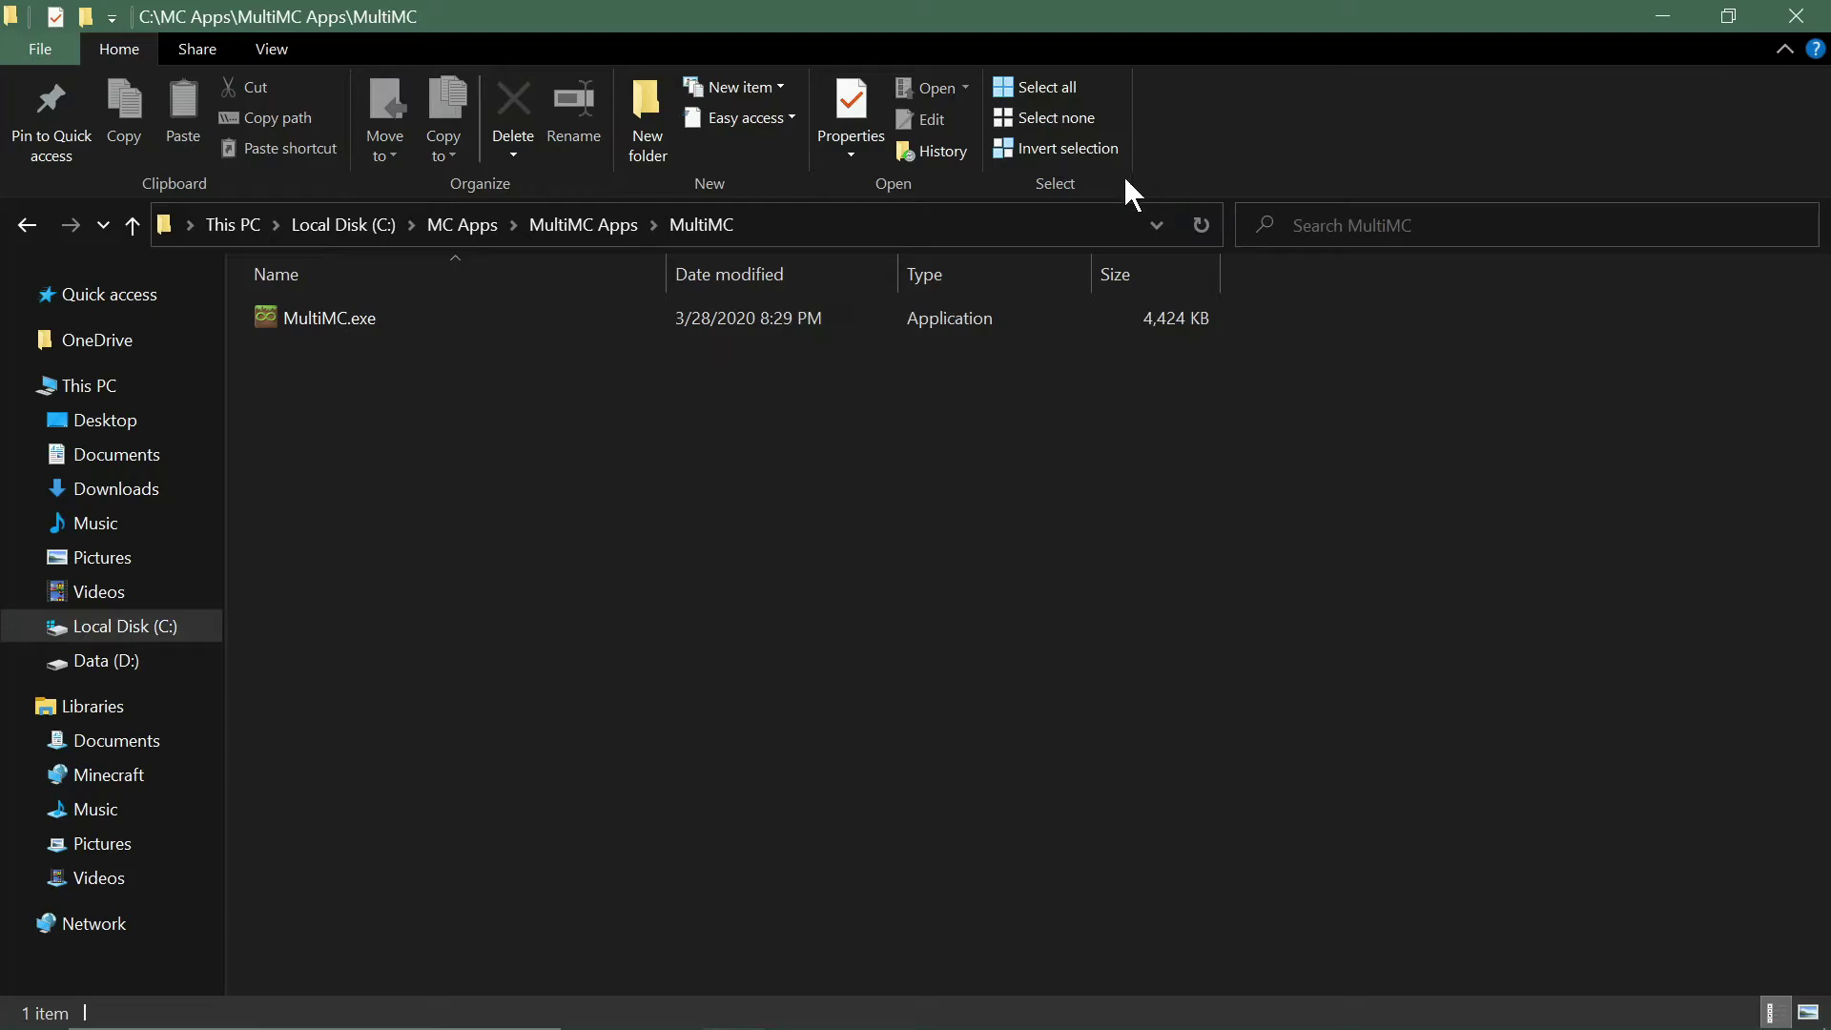
click(286, 50)
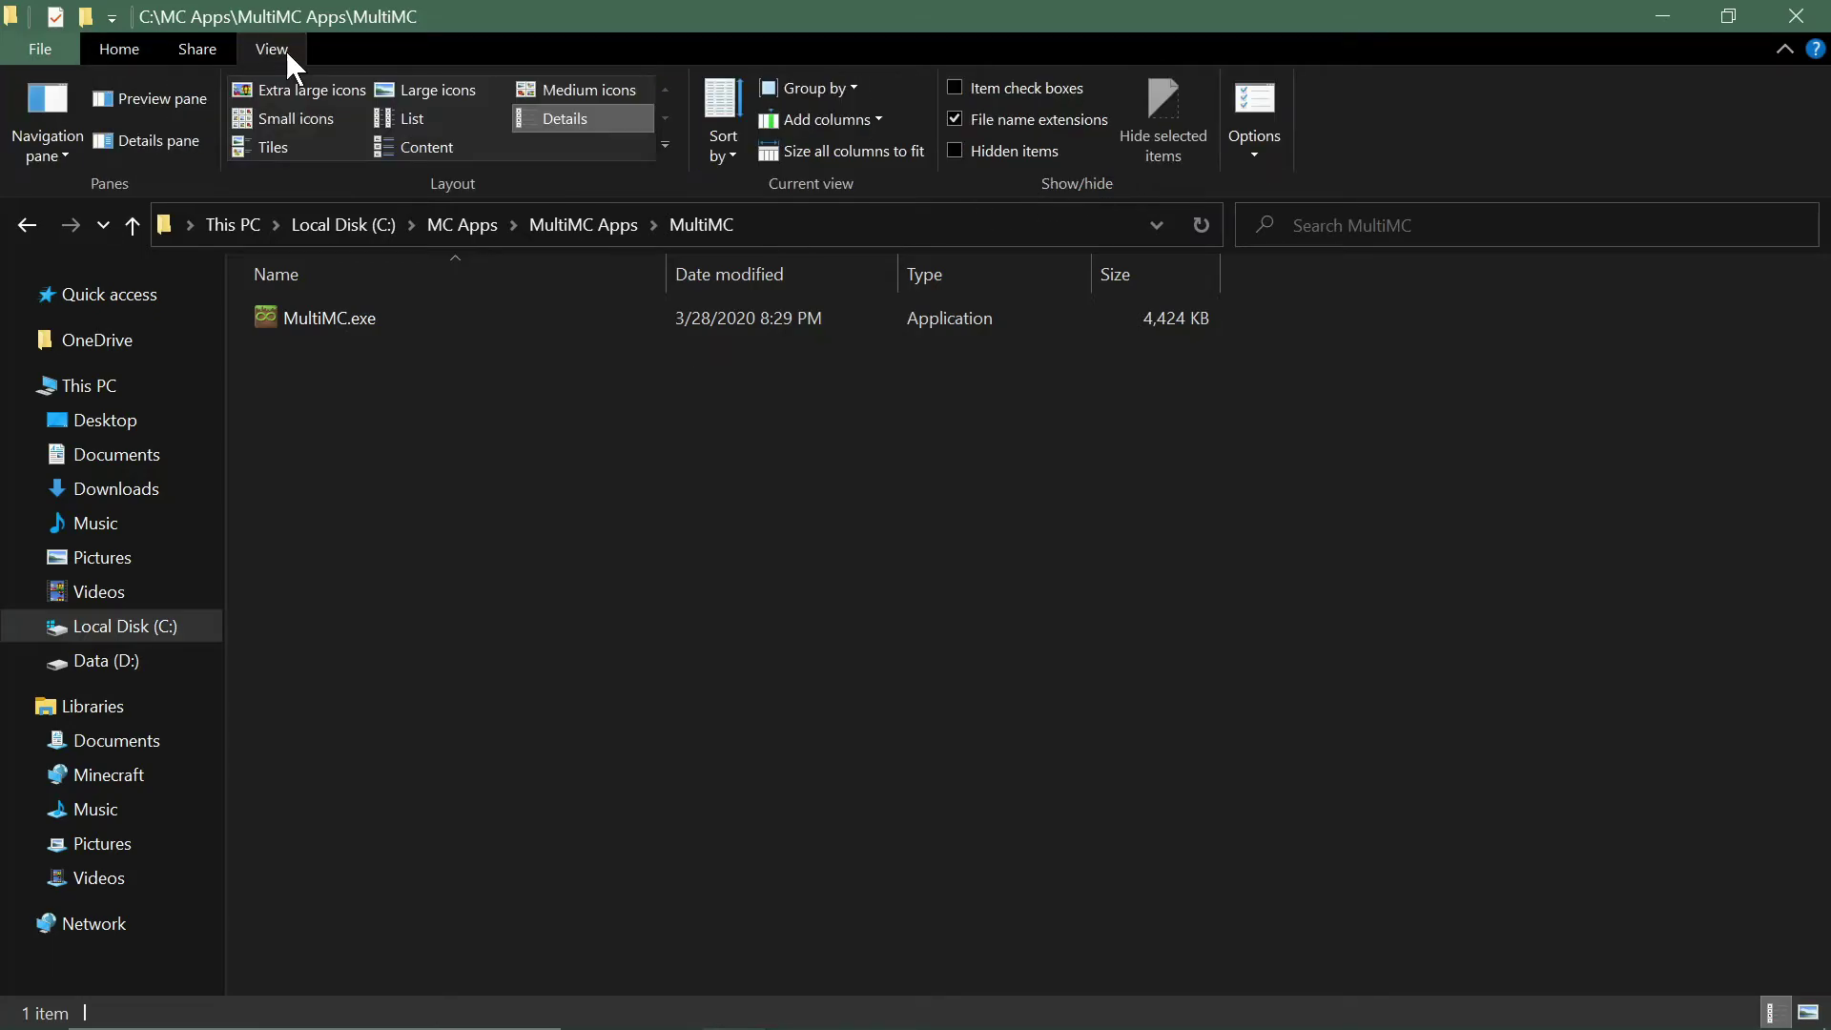
click(1009, 150)
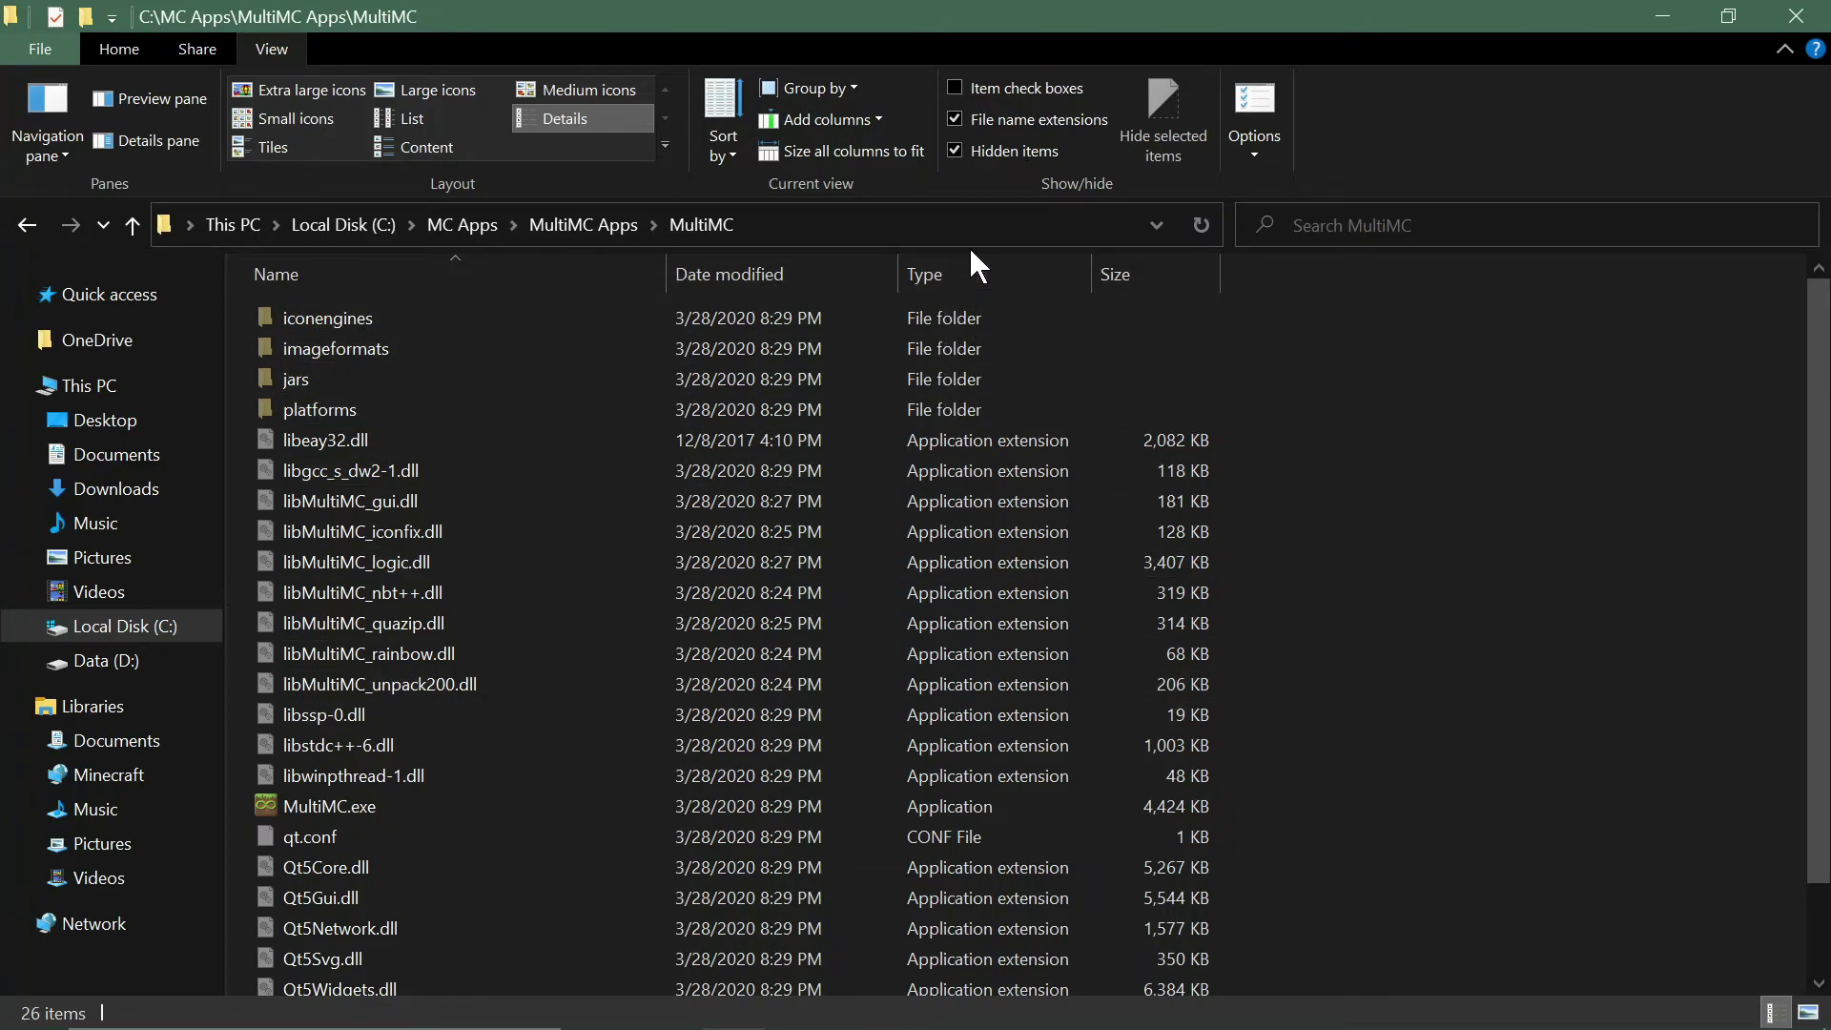
click(993, 153)
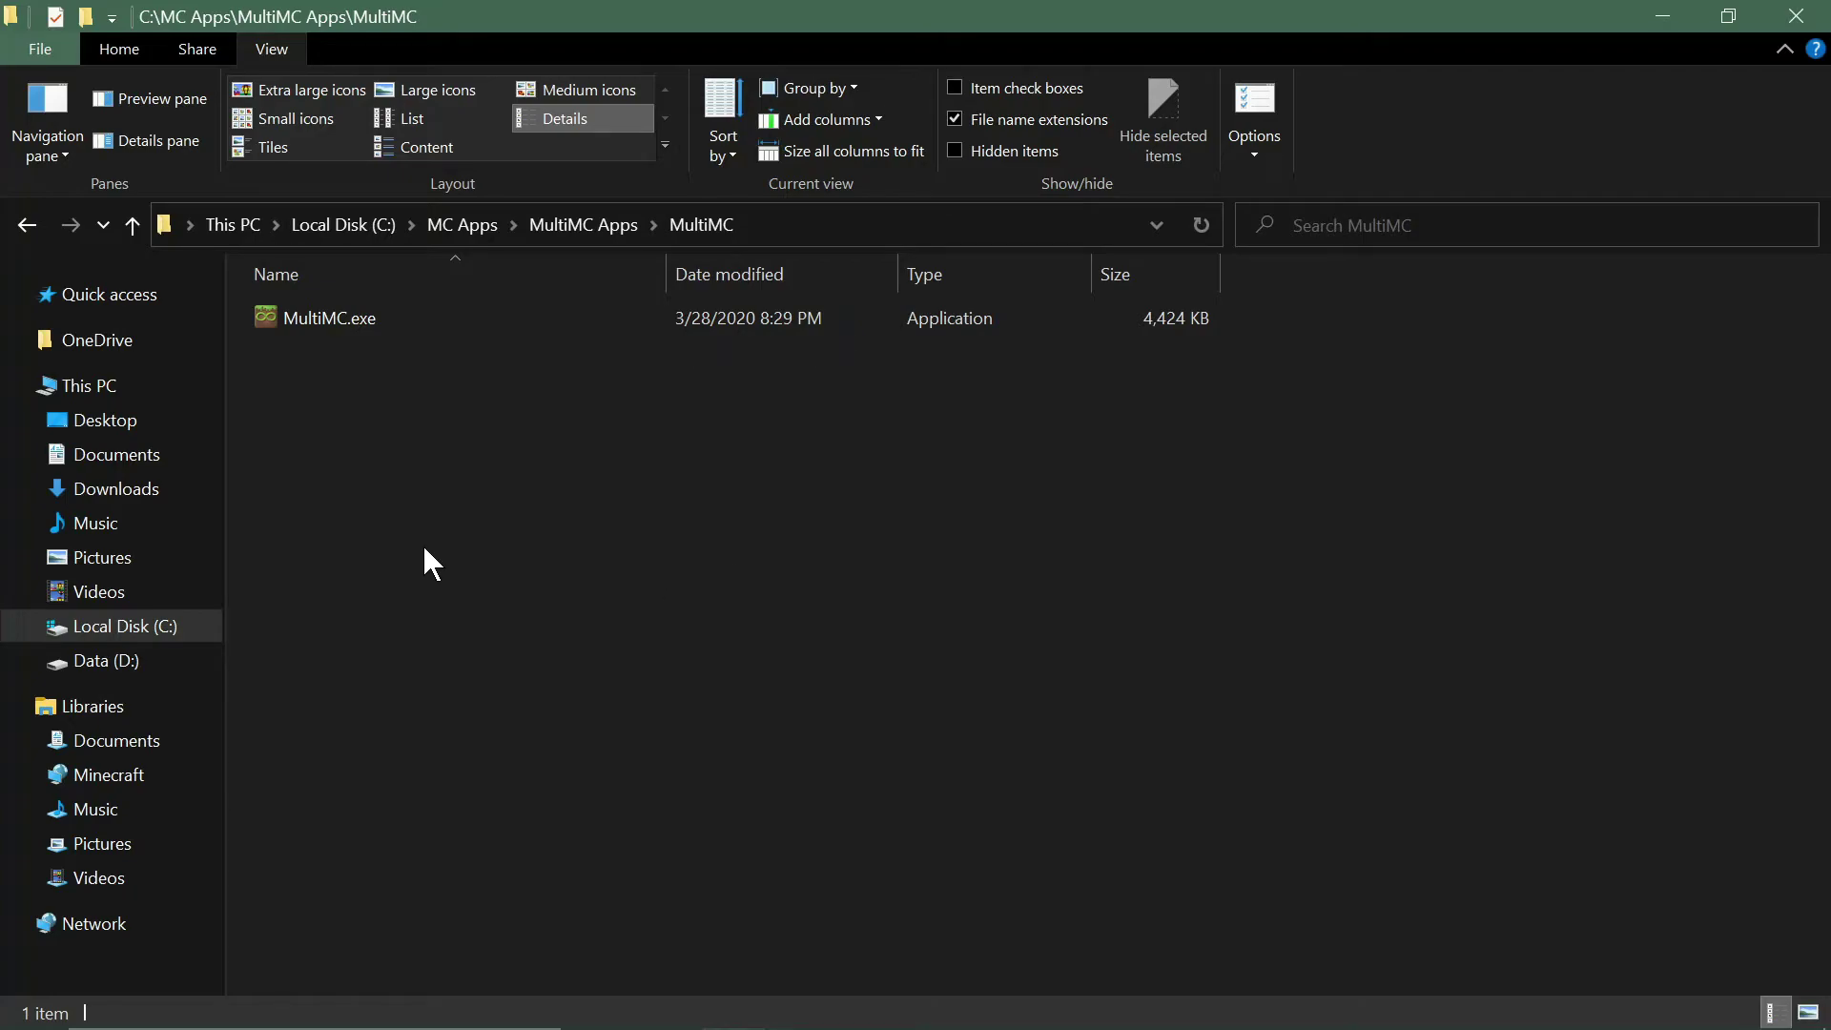
click(324, 324)
Create a shortcut to MultiMC.exe beside it and rename the shortcut to 'MultiMC'.
right_click(322, 329)
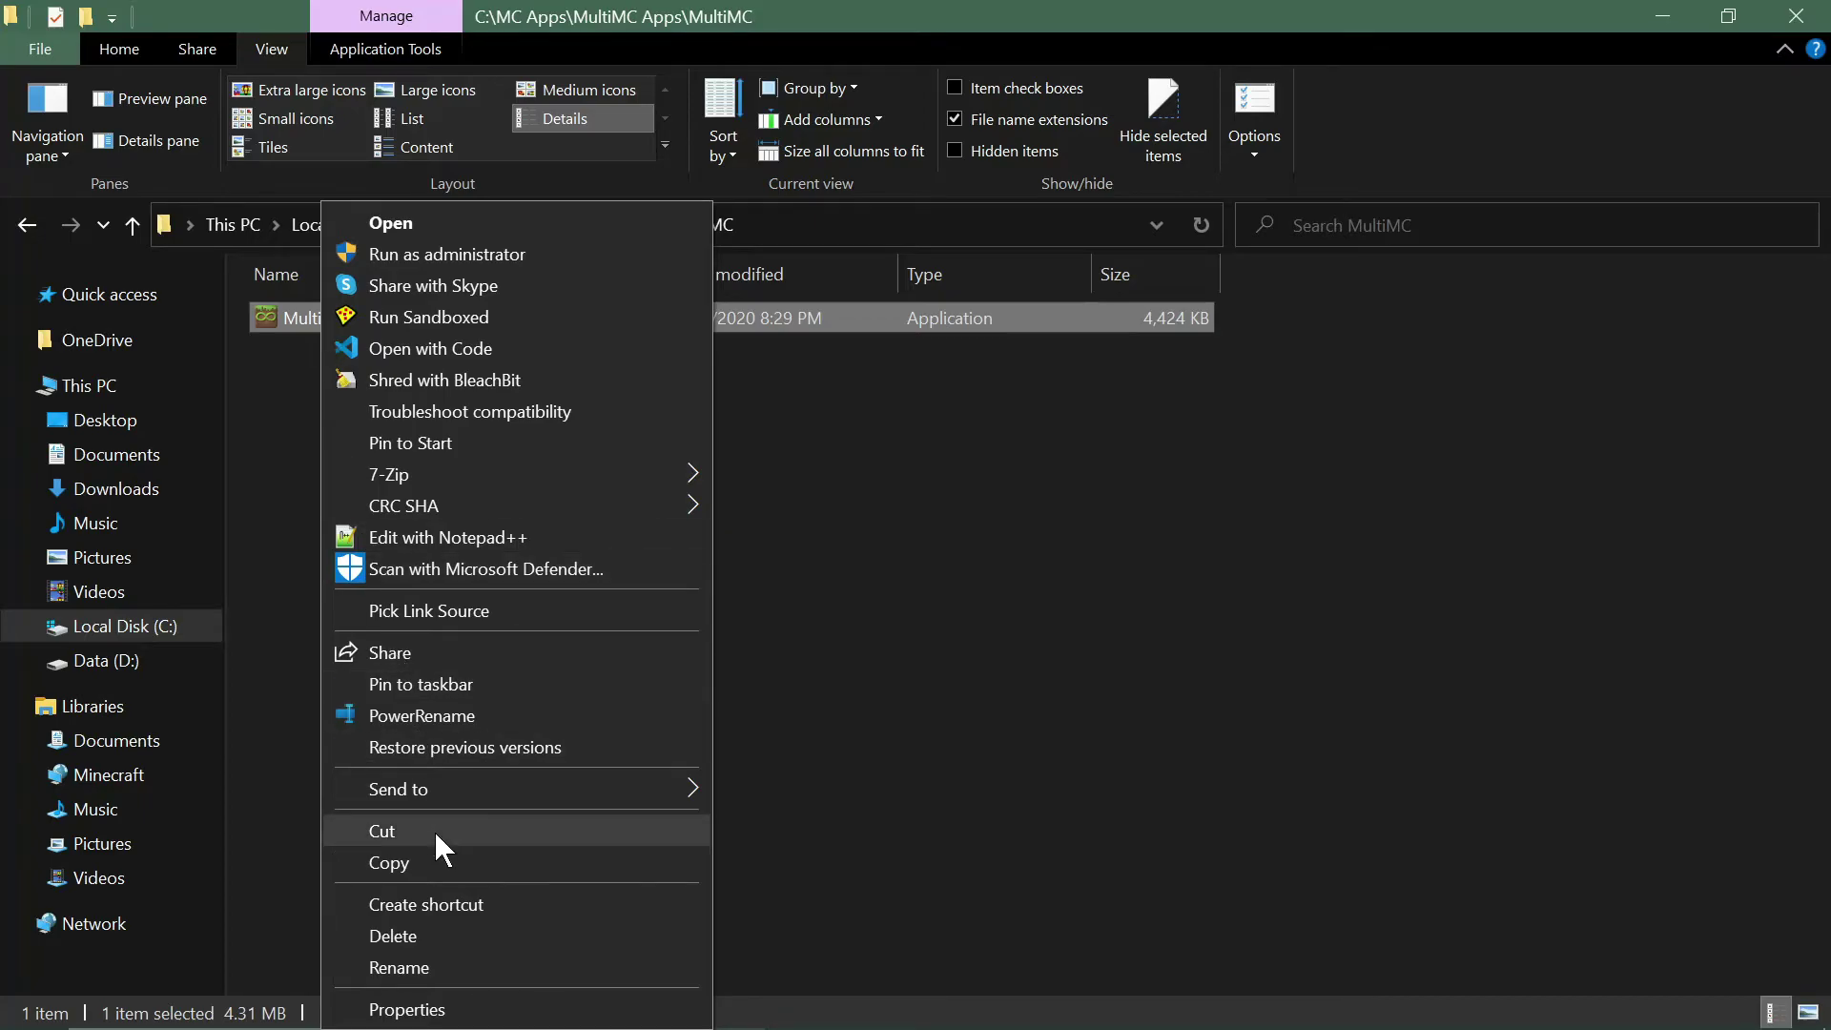
click(450, 902)
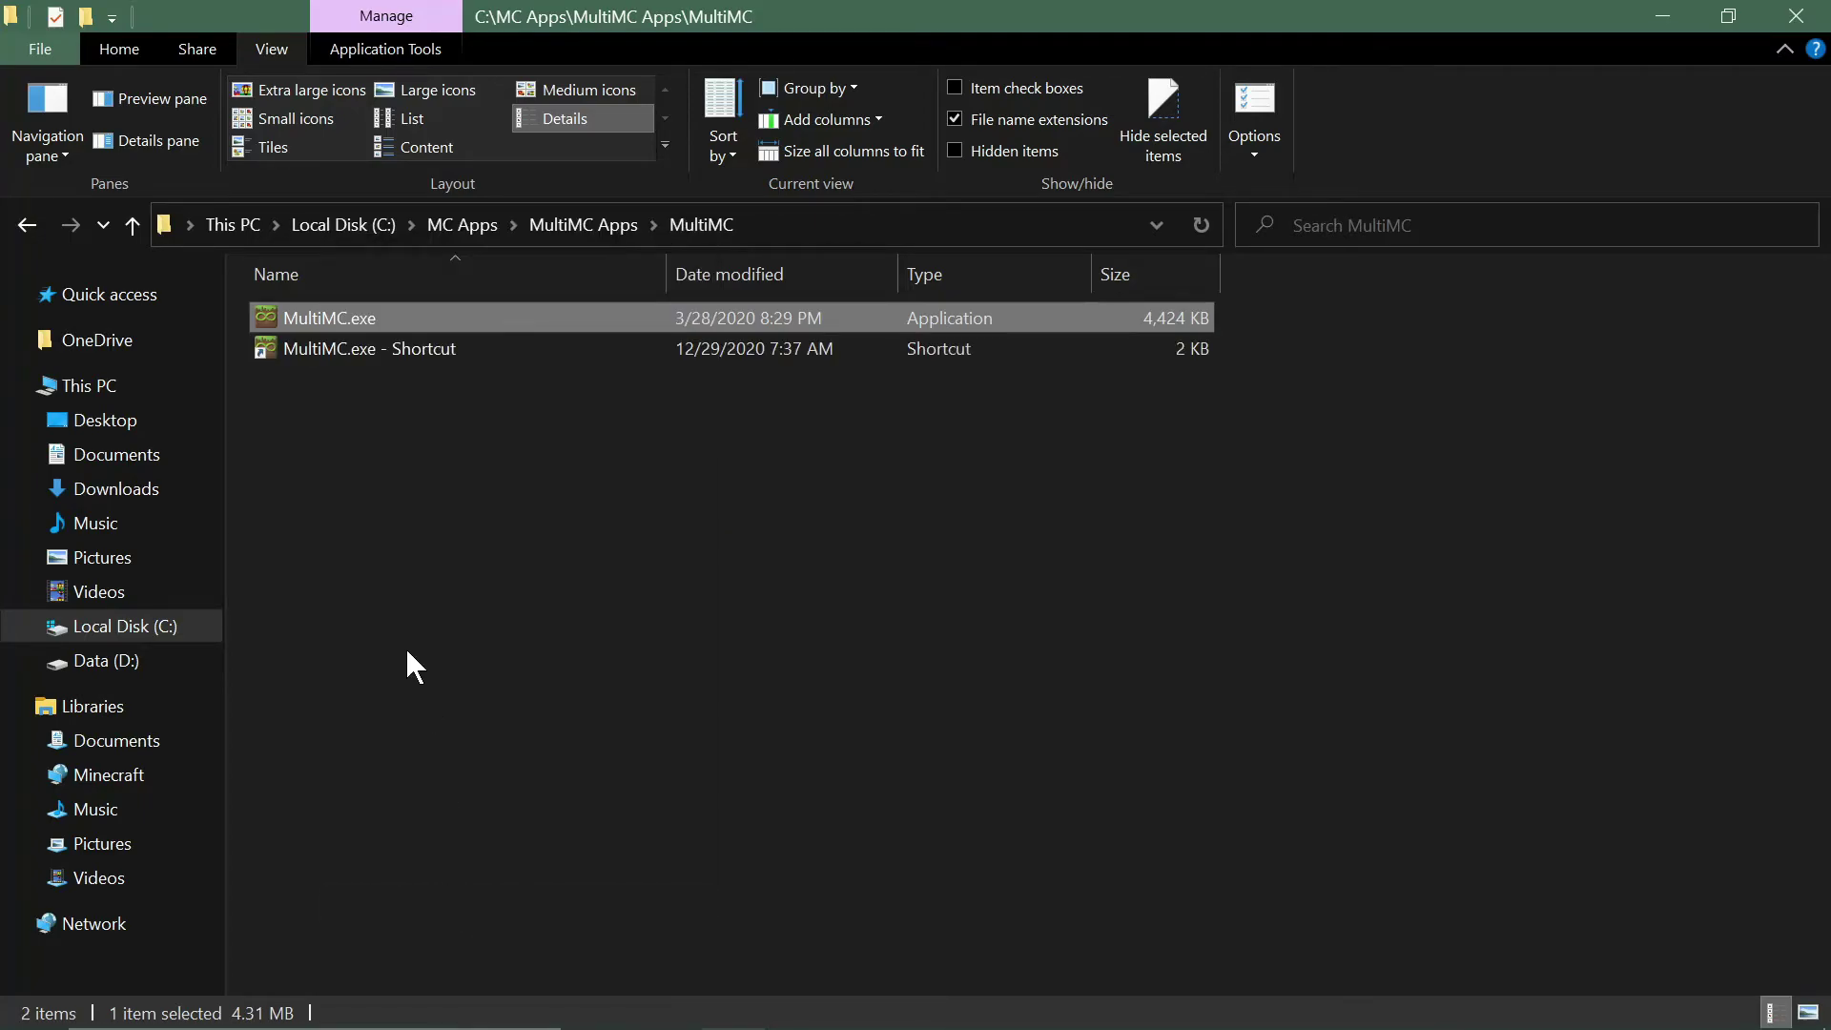
click(343, 357)
click(342, 355)
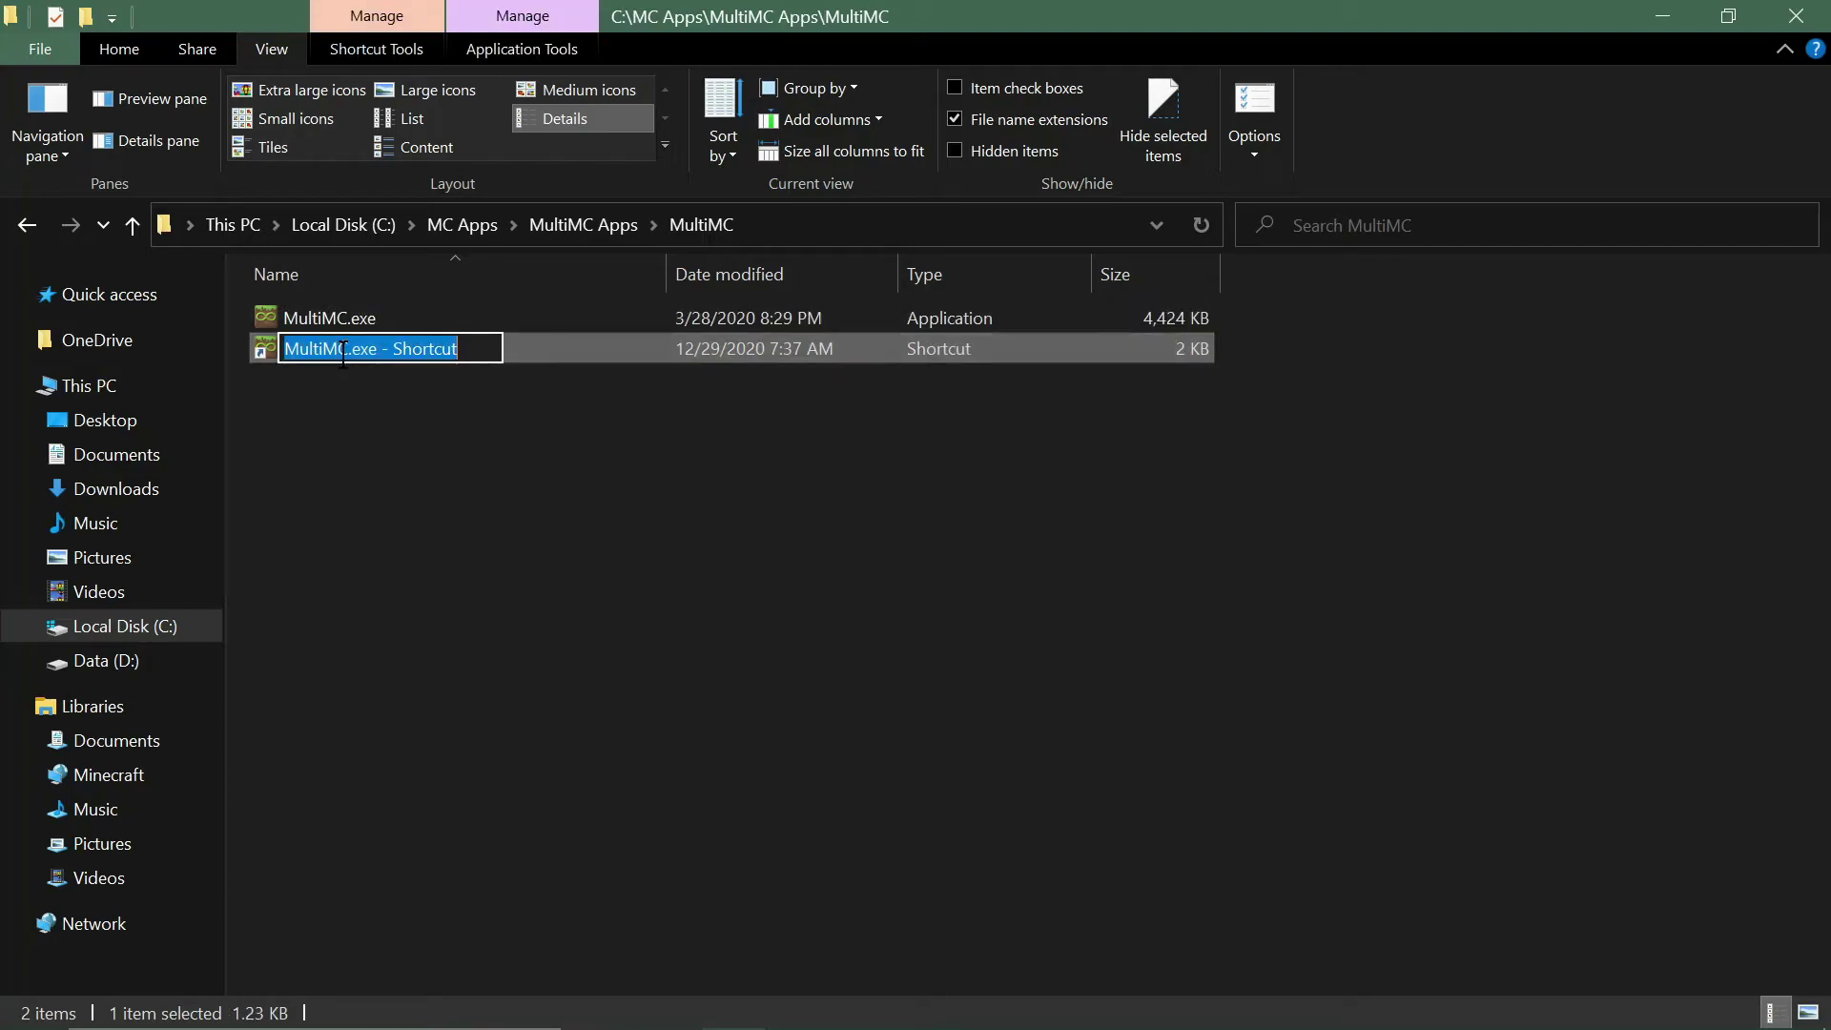
click(343, 351)
key(BackSpace)
key(BackSpace)
key(BackSpace)
key(BackSpace)
key(BackSpace)
key(BackSpace)
key(BackSpace)
key(BackSpace)
key(BackSpace)
key(BackSpace)
key(BackSpace)
key(BackSpace)
key(BackSpace)
key(BackSpace)
key(BackSpace)
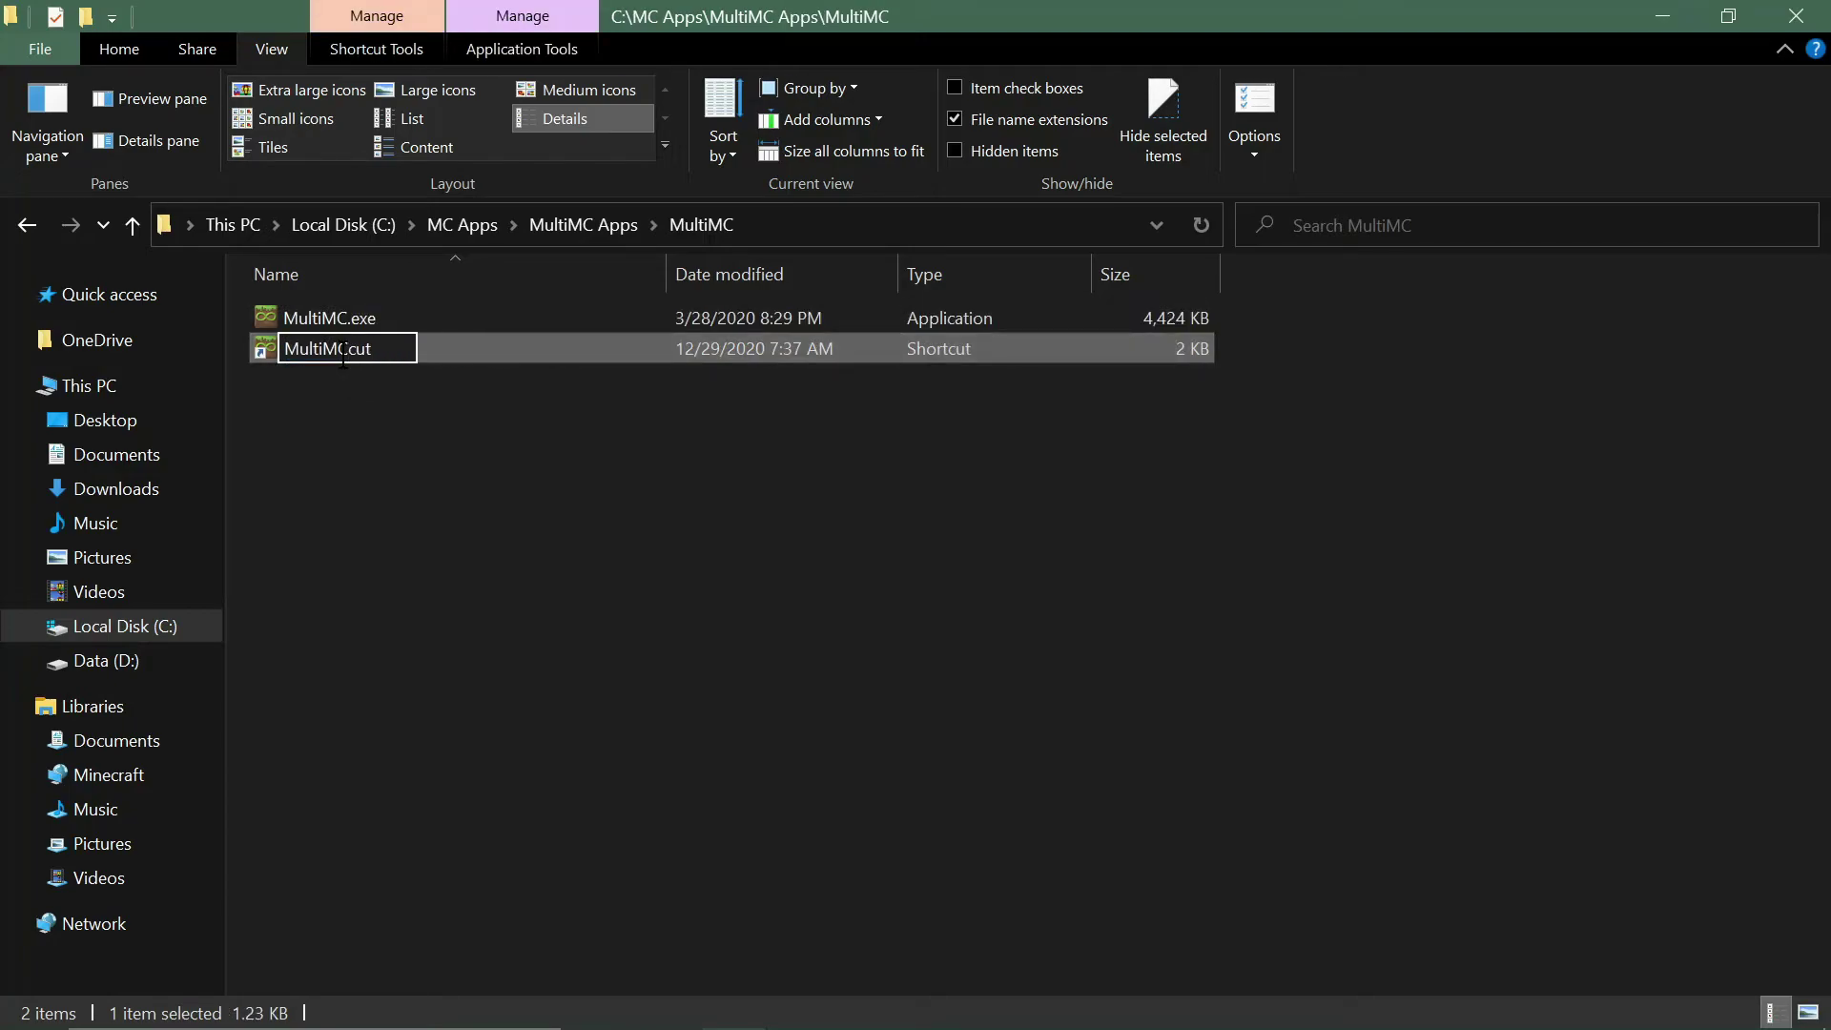
click(355, 558)
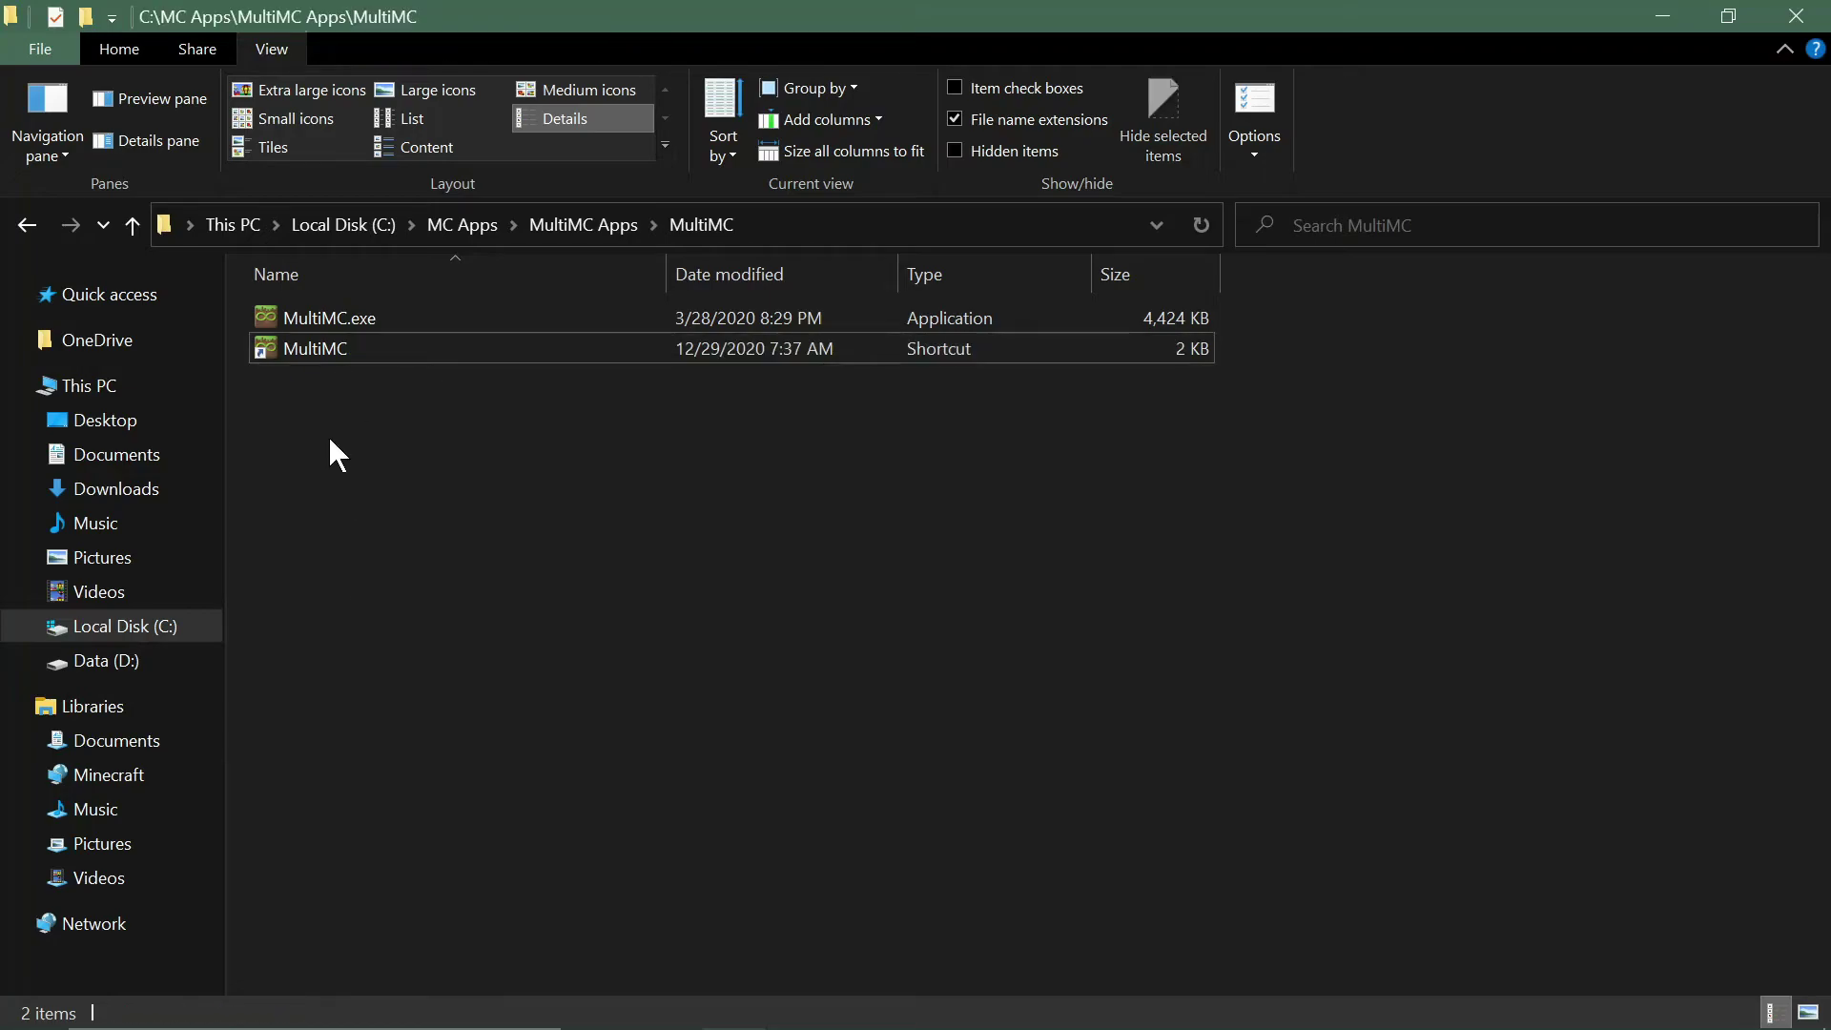
click(319, 353)
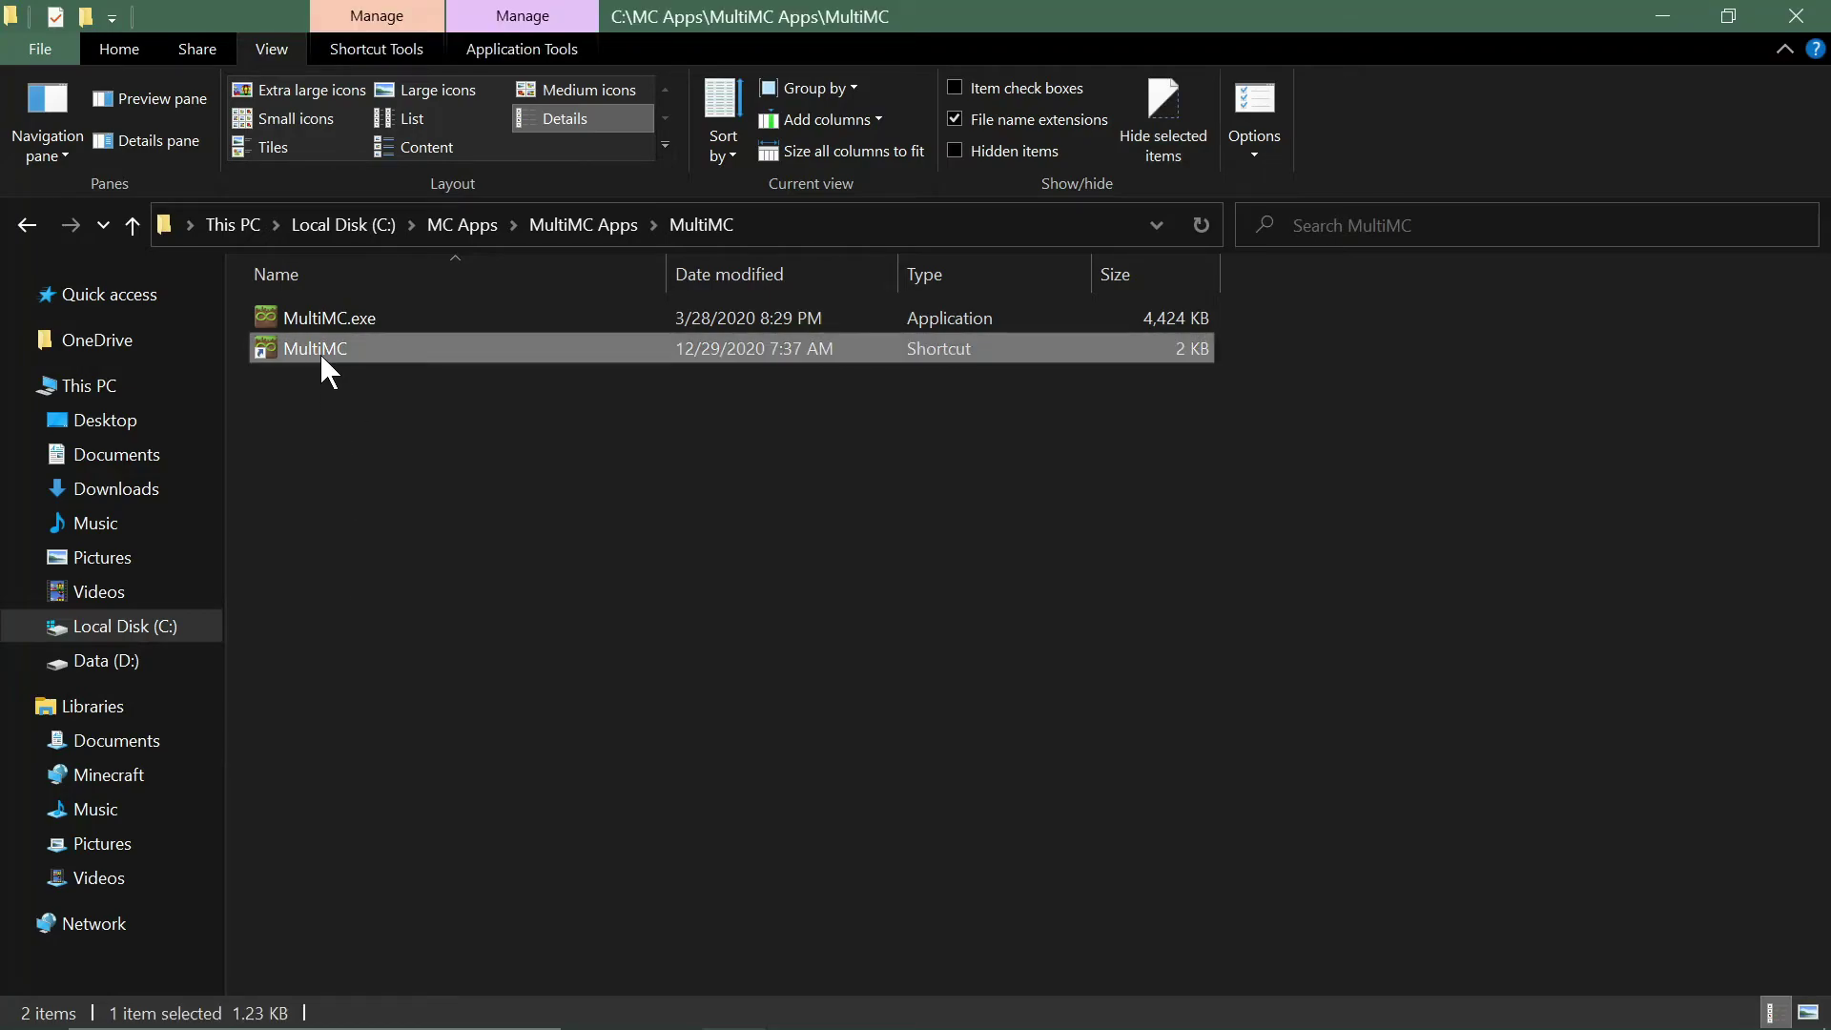